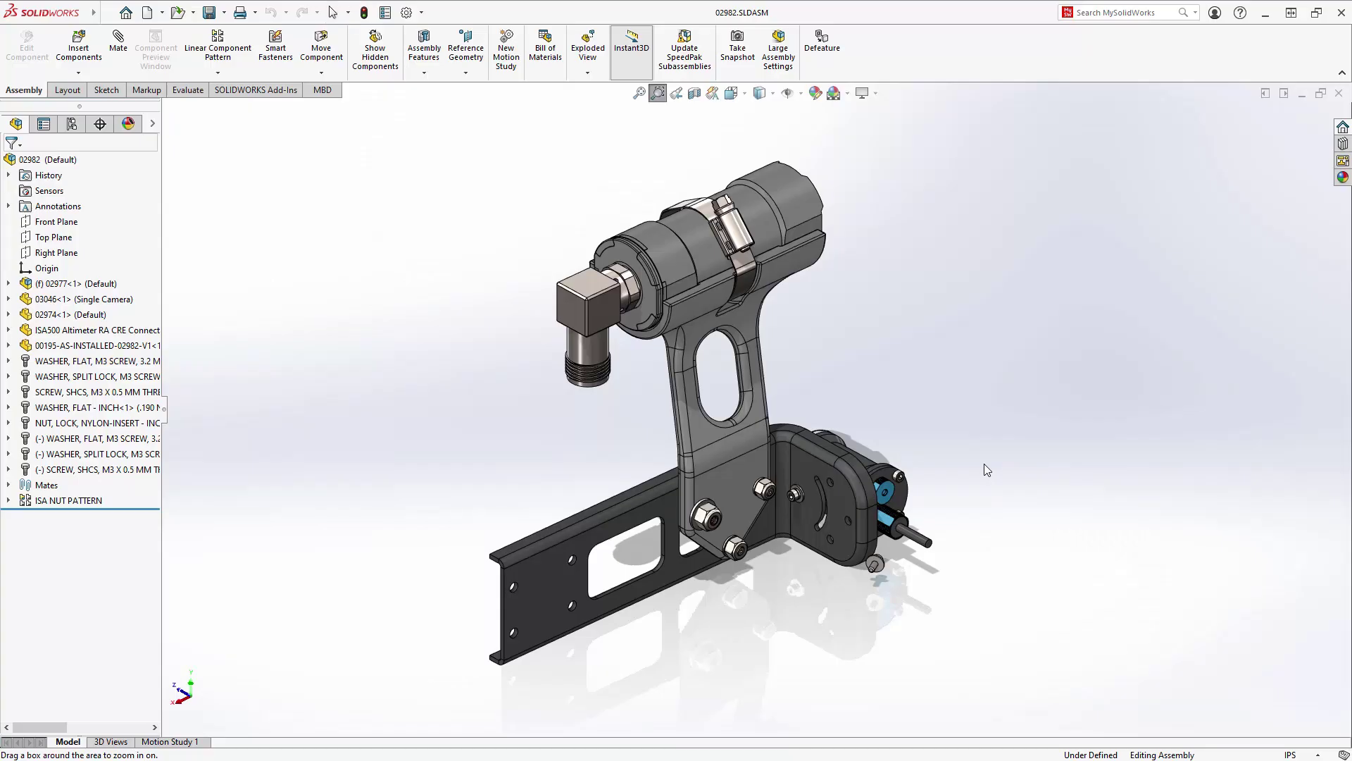
Step: Zoom in on the motor mounting plate with the loose washer and screw
drag(953, 416, 659, 625)
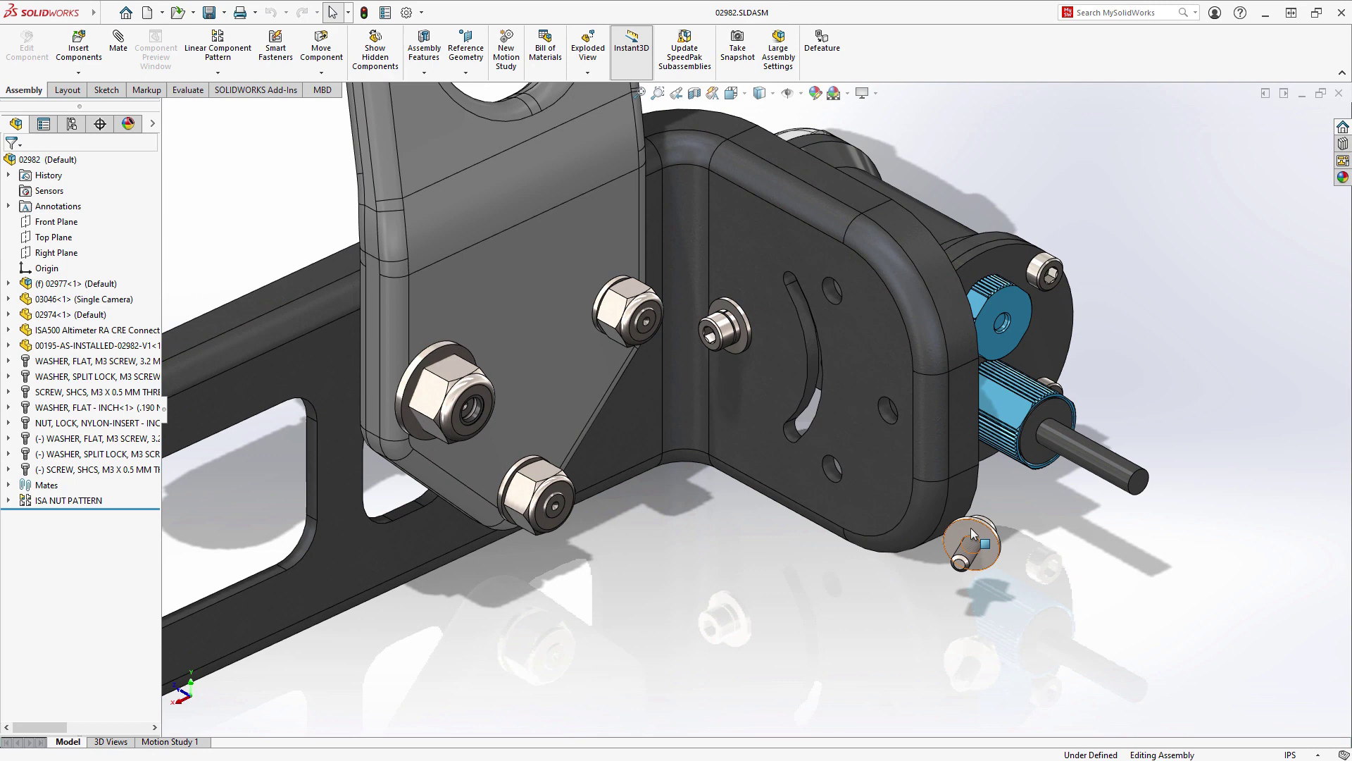
Step: Add a Coincident mate between the loose washer and the motor plate face
click(970, 530)
ctrl+click(886, 490)
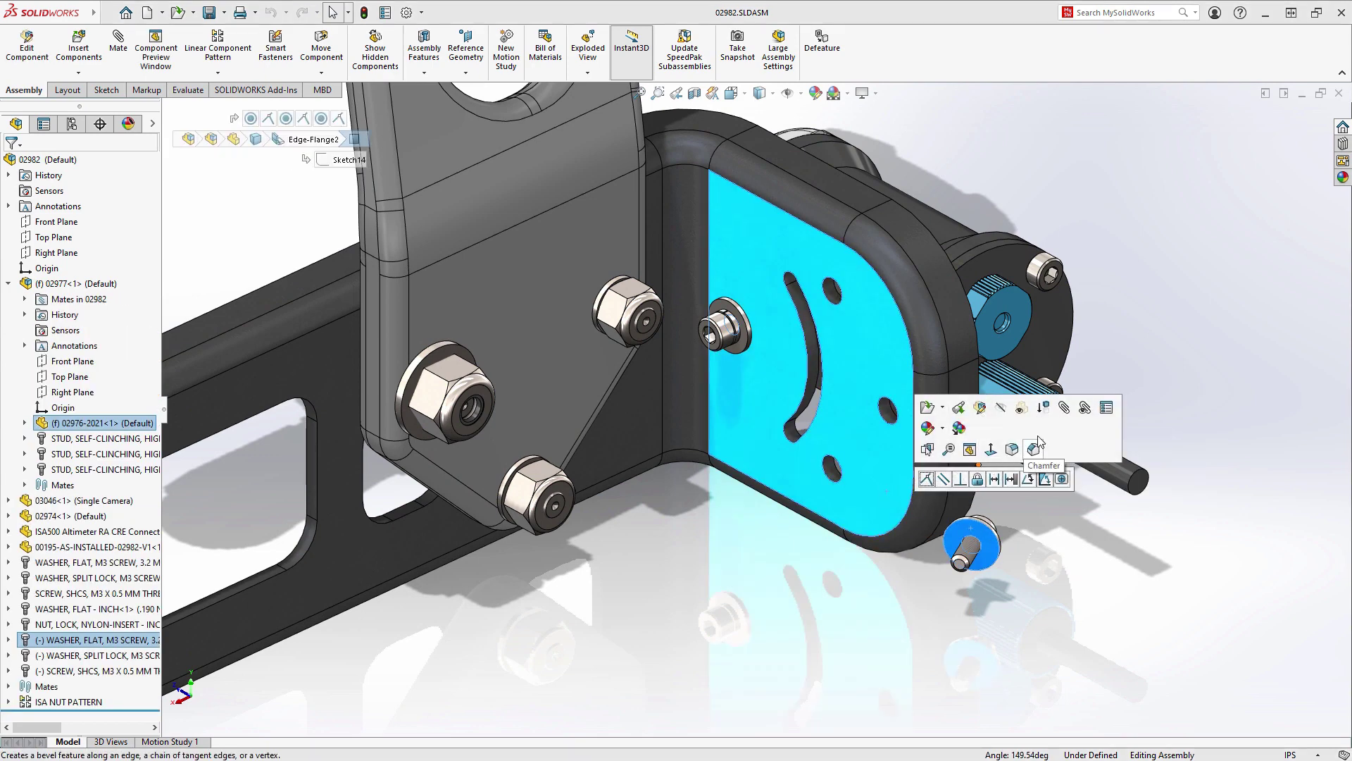
click(1062, 410)
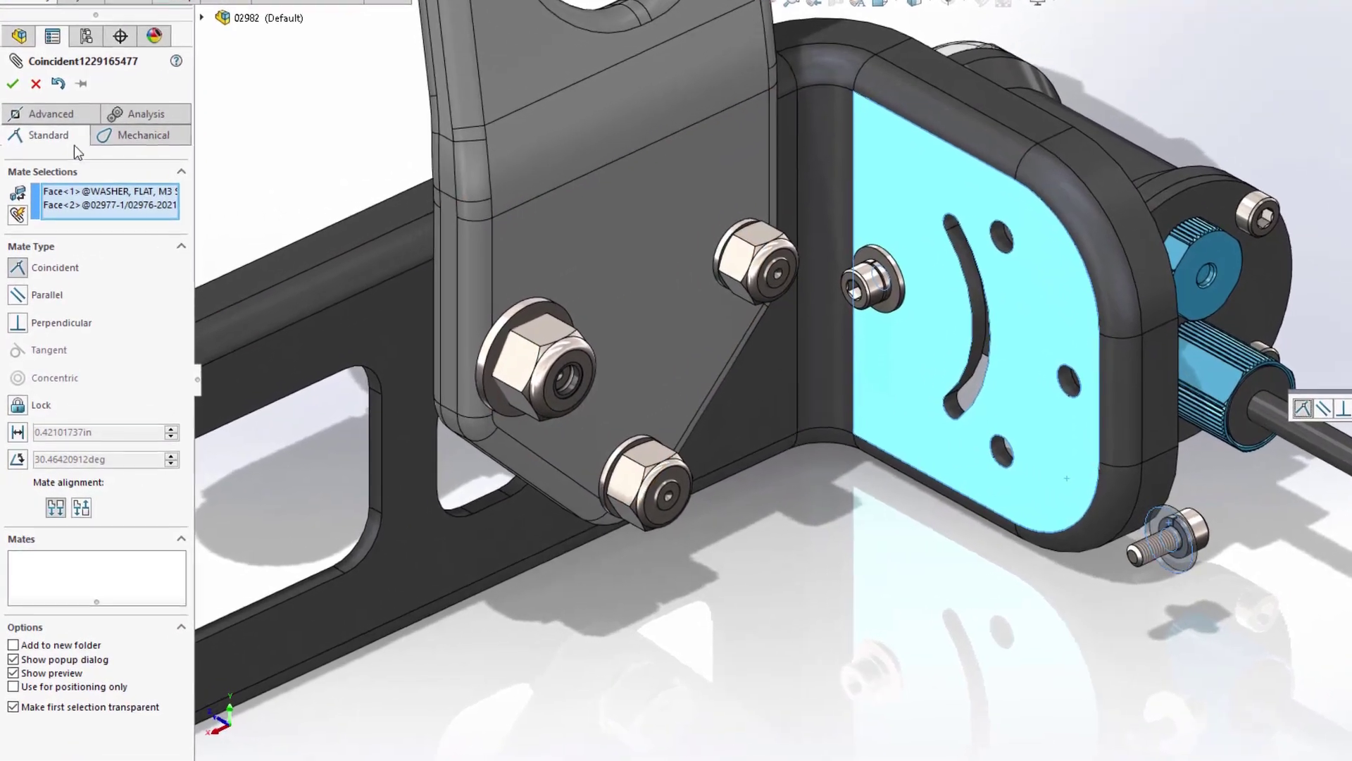
click(127, 134)
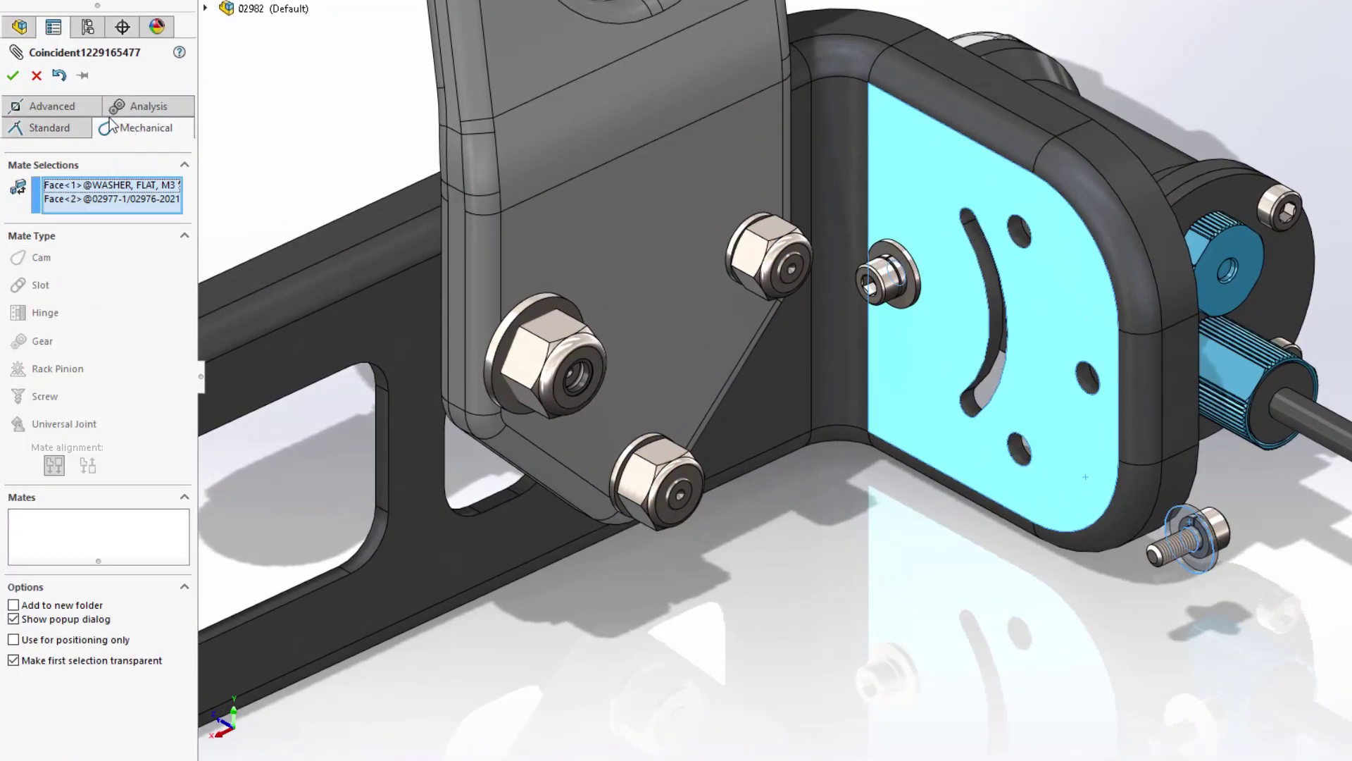
click(51, 106)
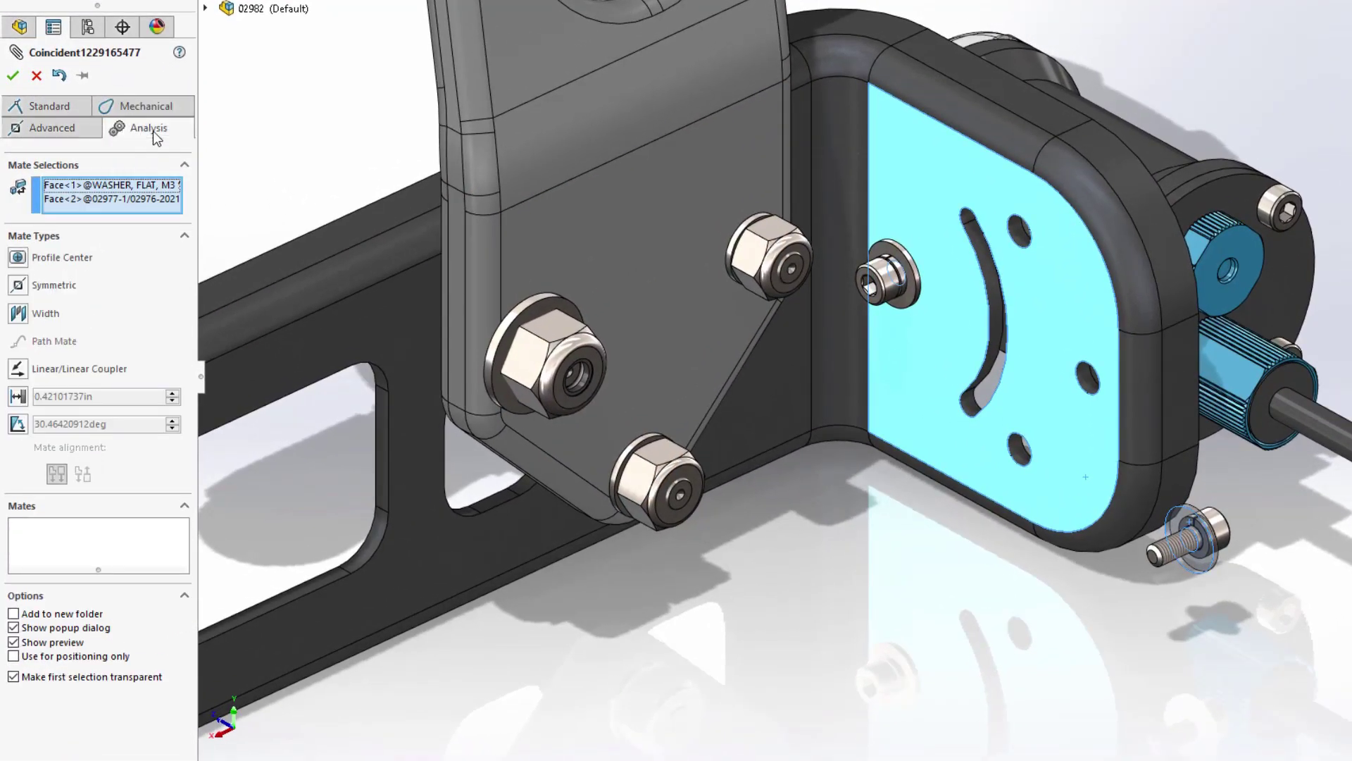
click(154, 131)
click(53, 107)
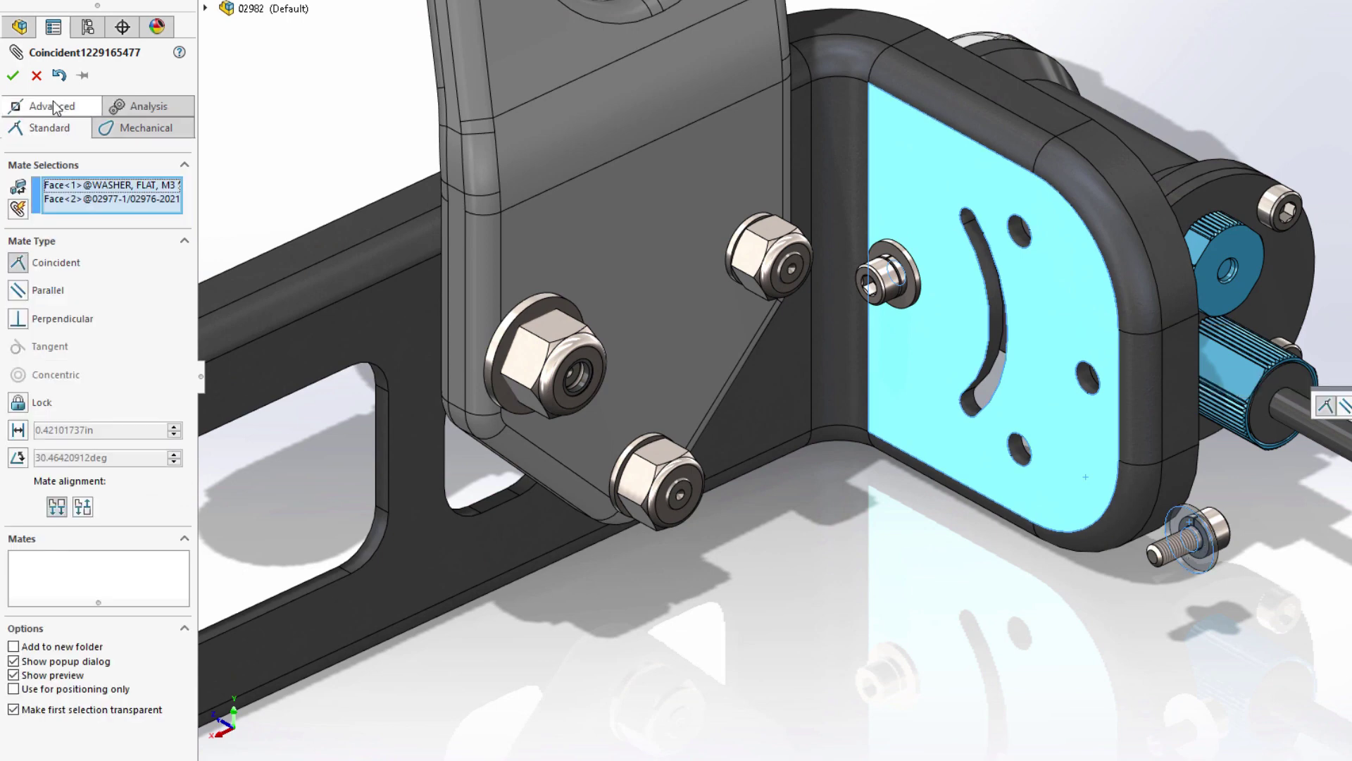
click(12, 75)
click(13, 75)
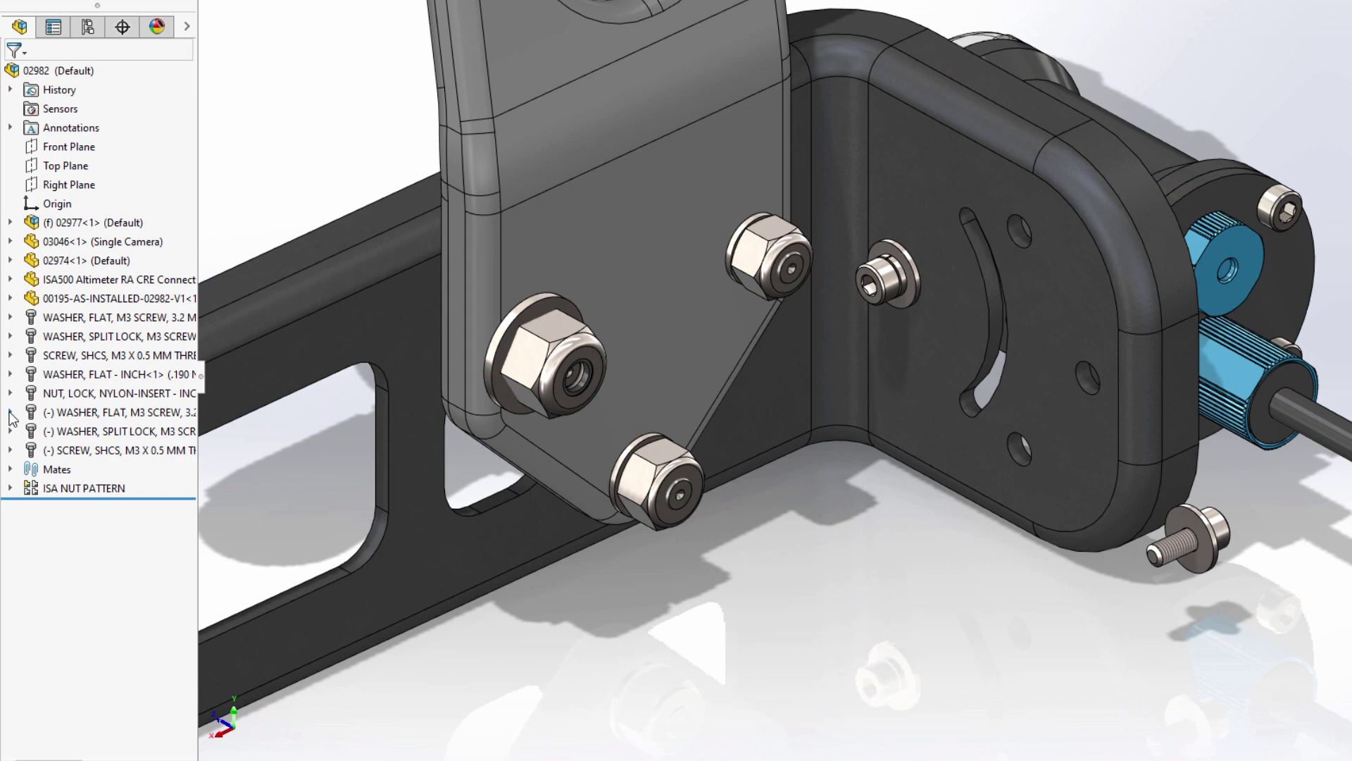
Step: Flip the washer's Coincident mate alignment, decline the automatic fix, then undo the flip
click(10, 412)
click(30, 431)
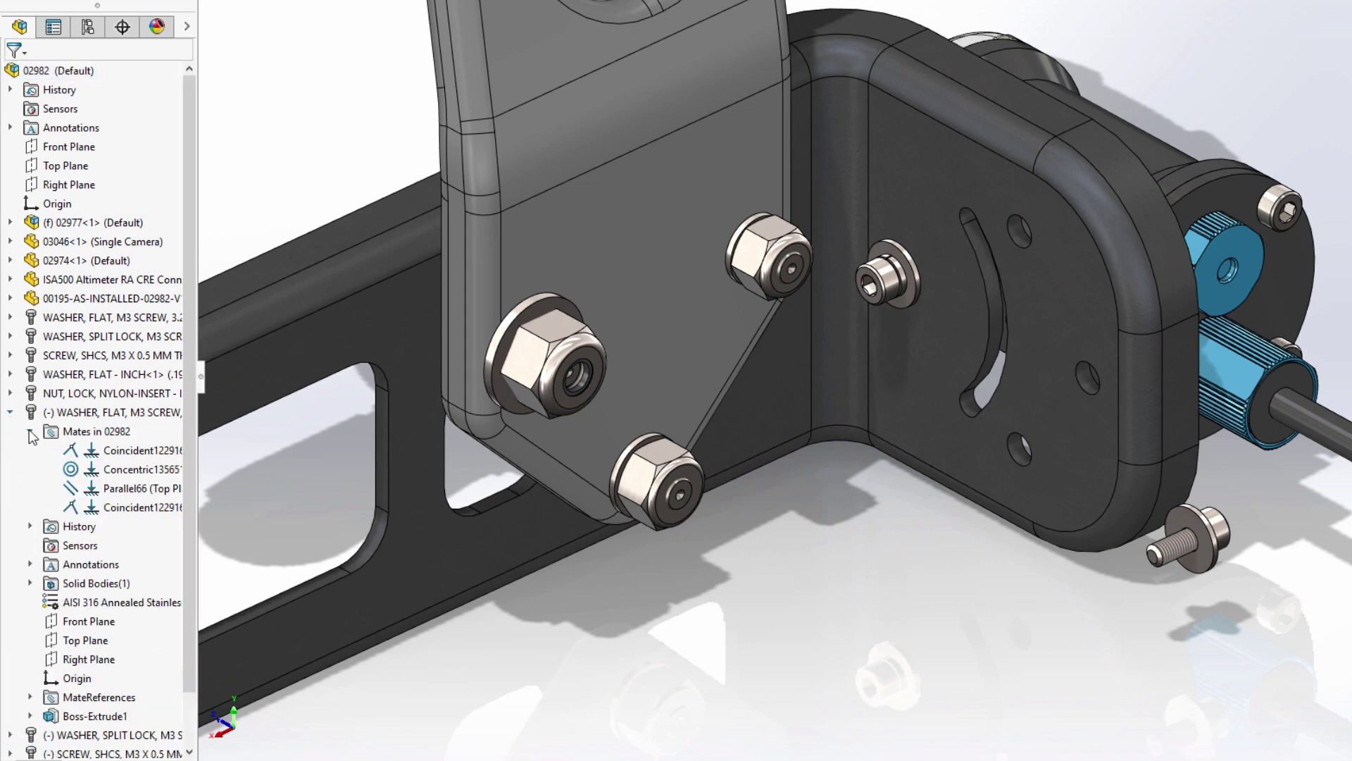
right_click(129, 509)
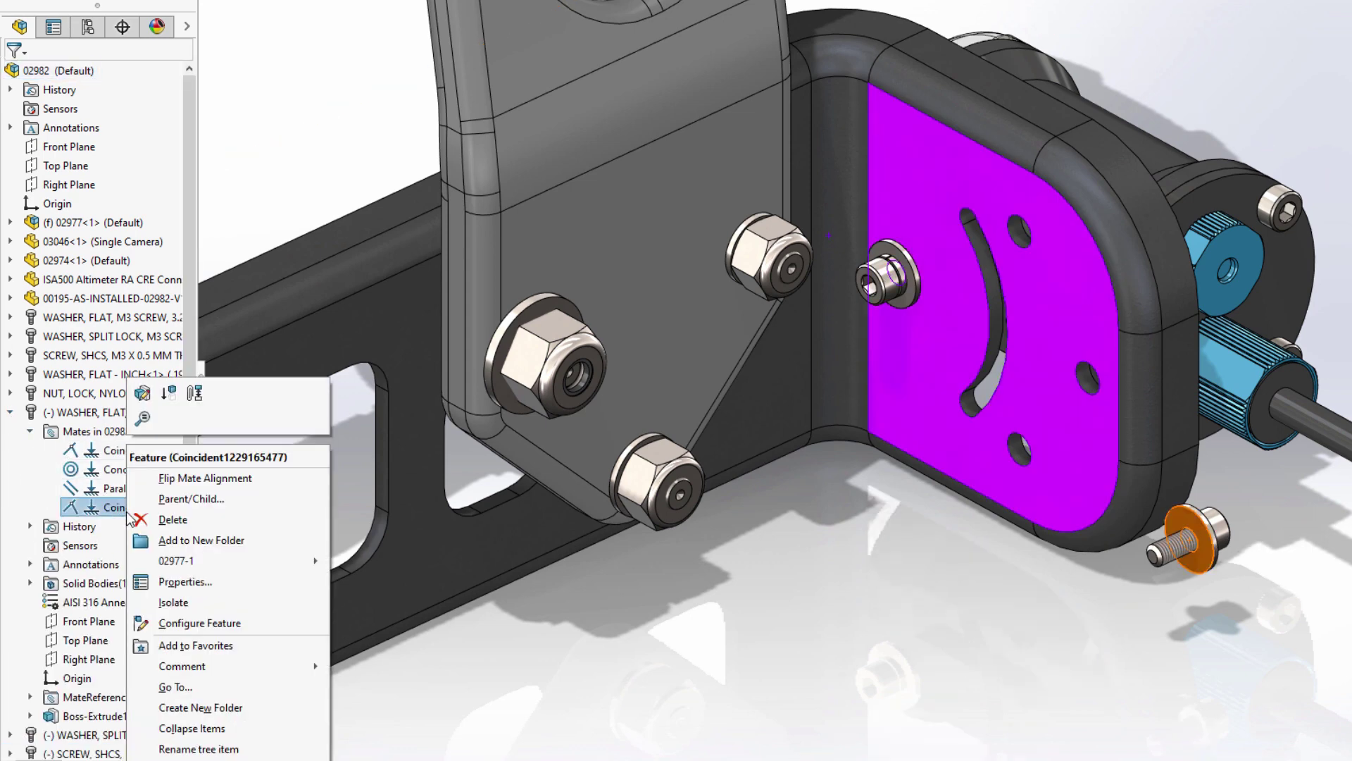
click(195, 481)
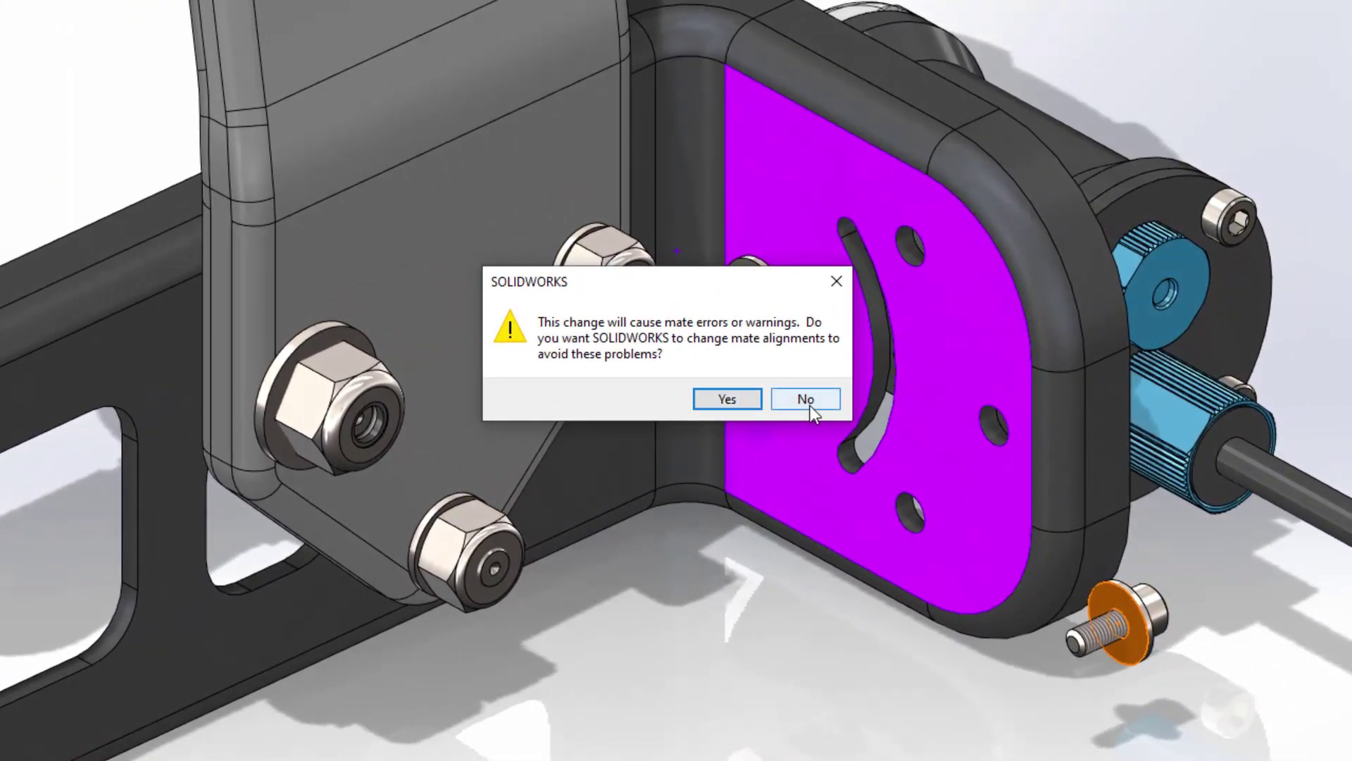
click(810, 405)
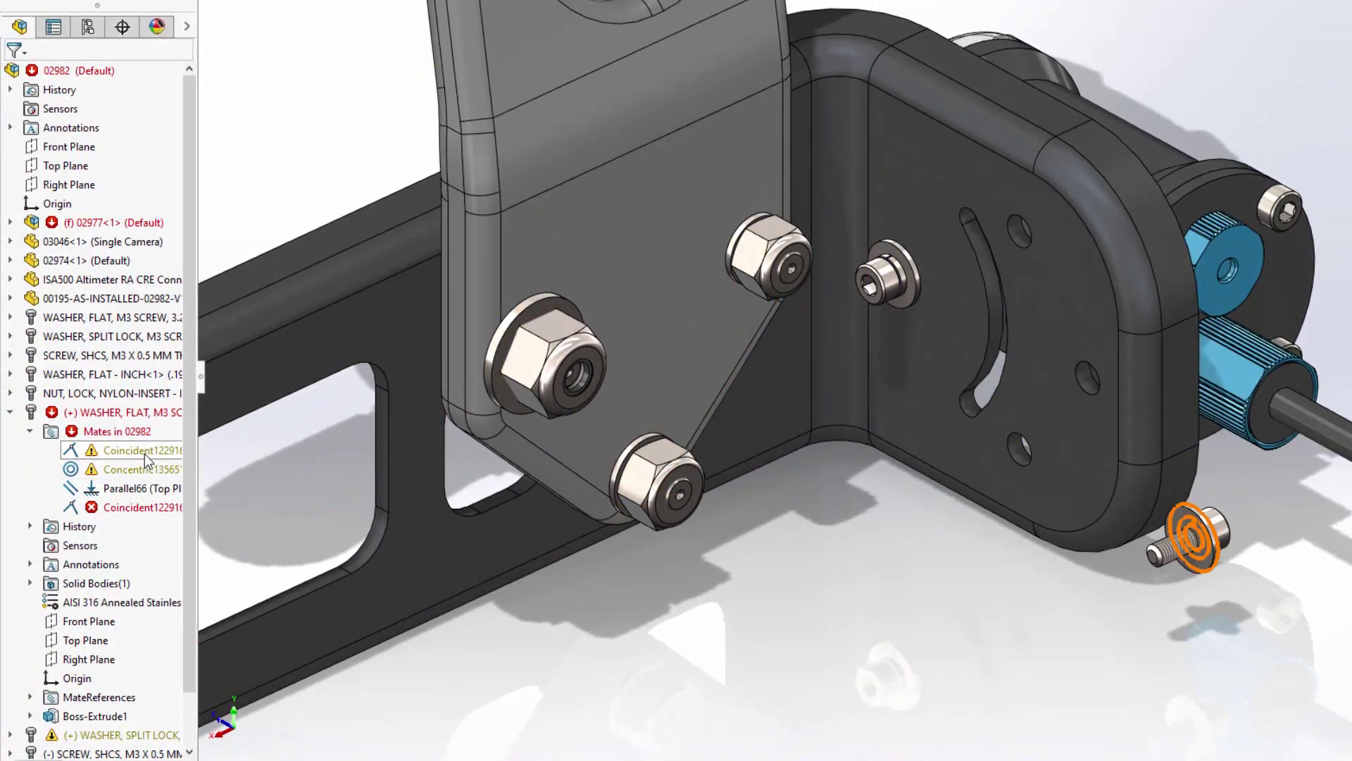
mouse_move(145, 454)
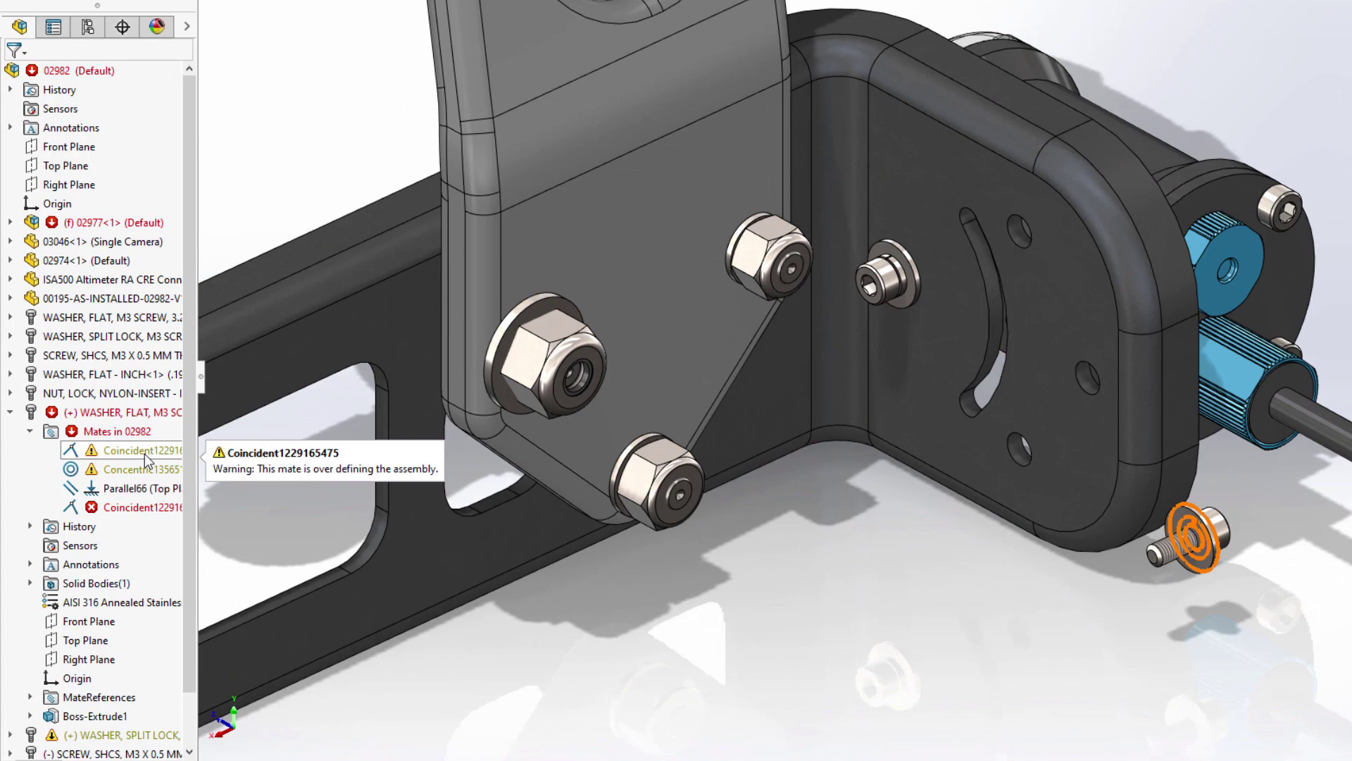
key(ctrl+b)
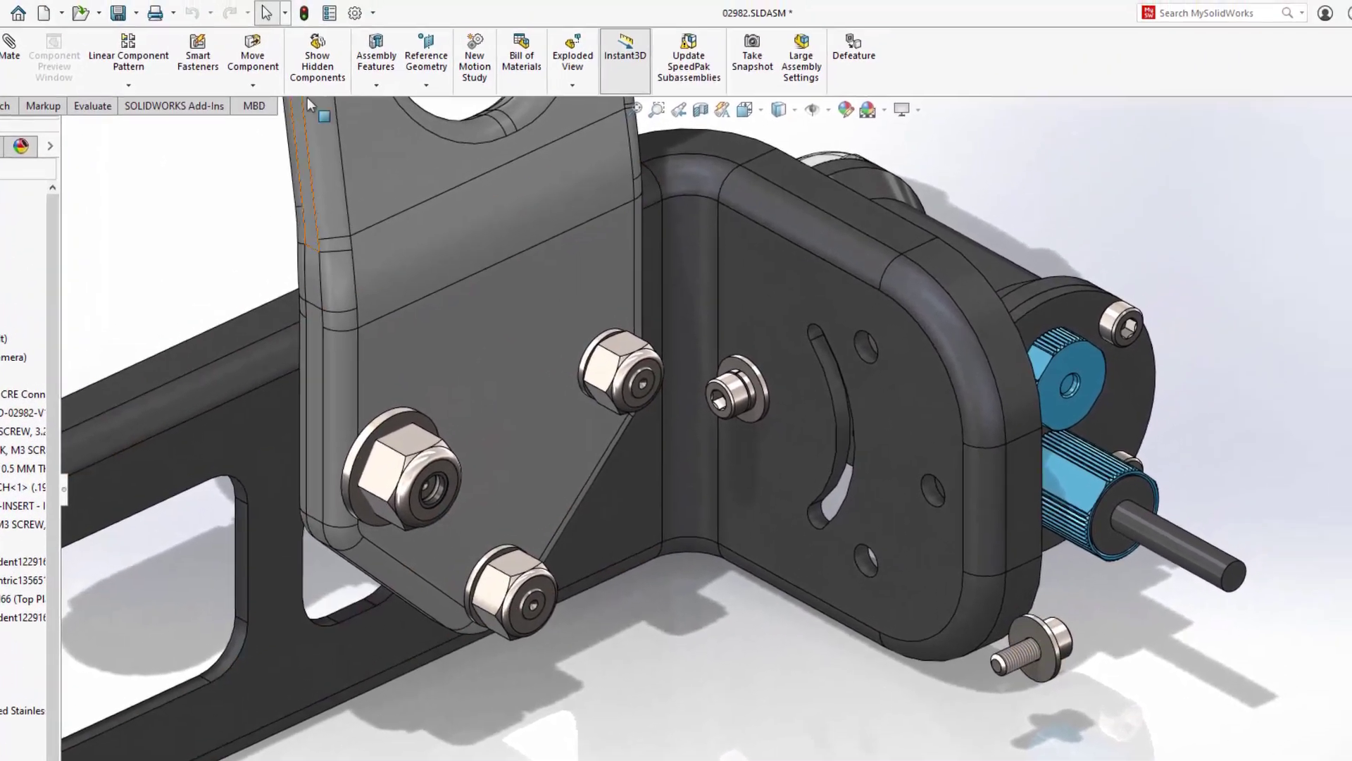
Step: Set the Assemblies system option 'Change mate alignments on edit' to Always
click(352, 15)
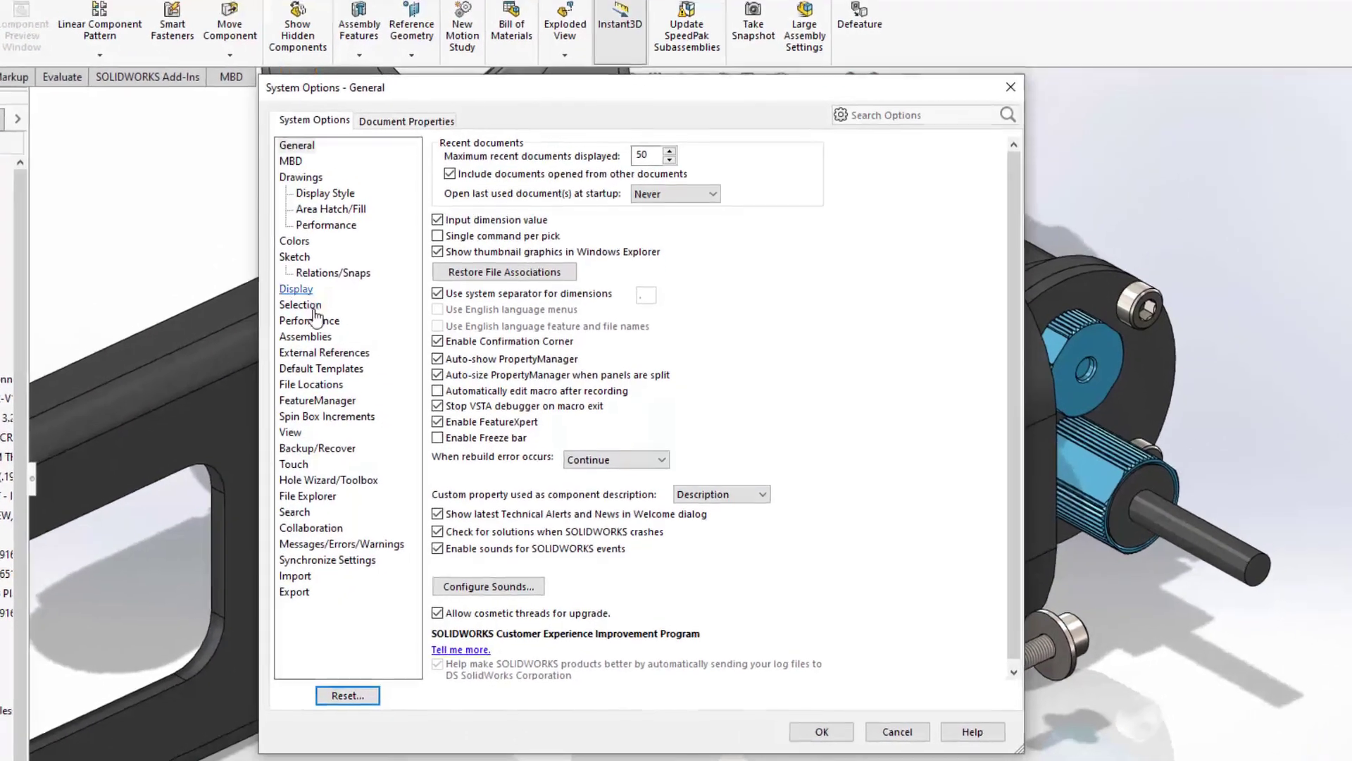
click(324, 356)
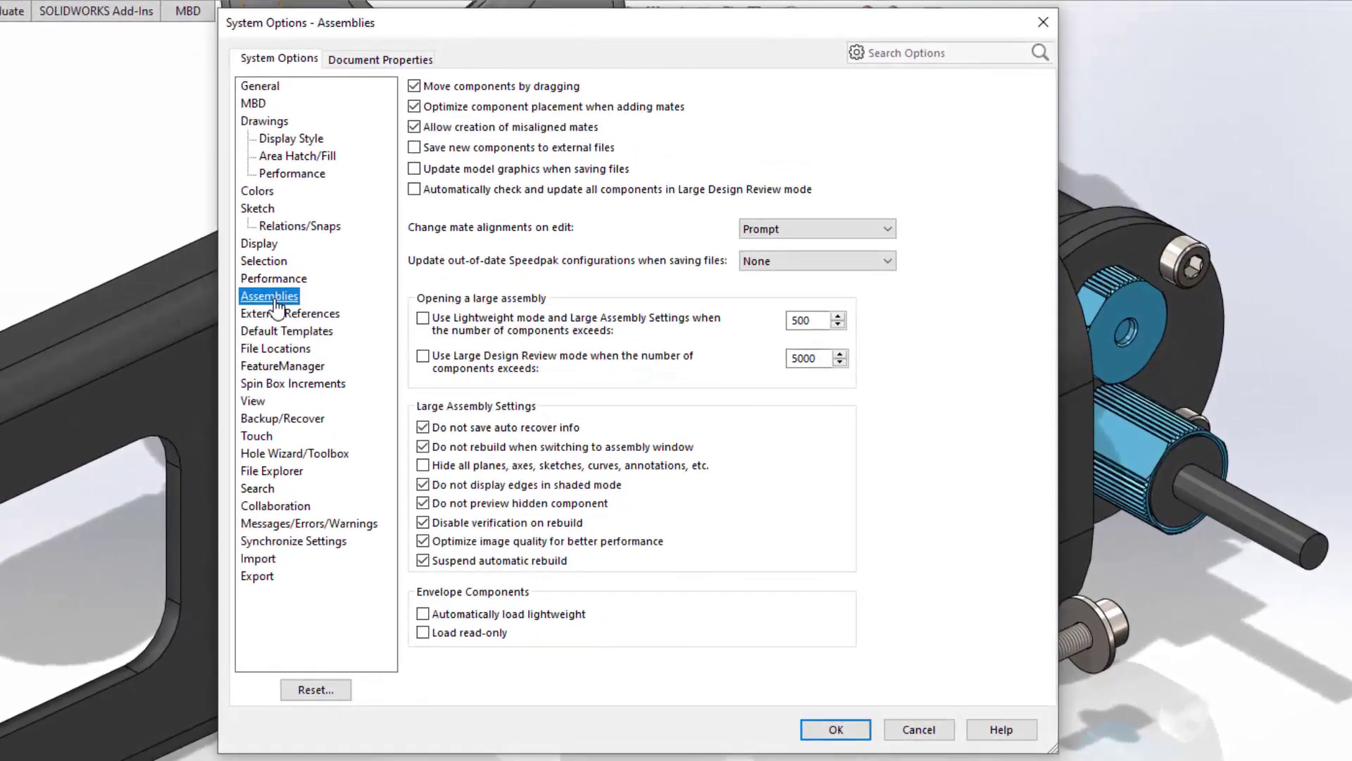
click(835, 233)
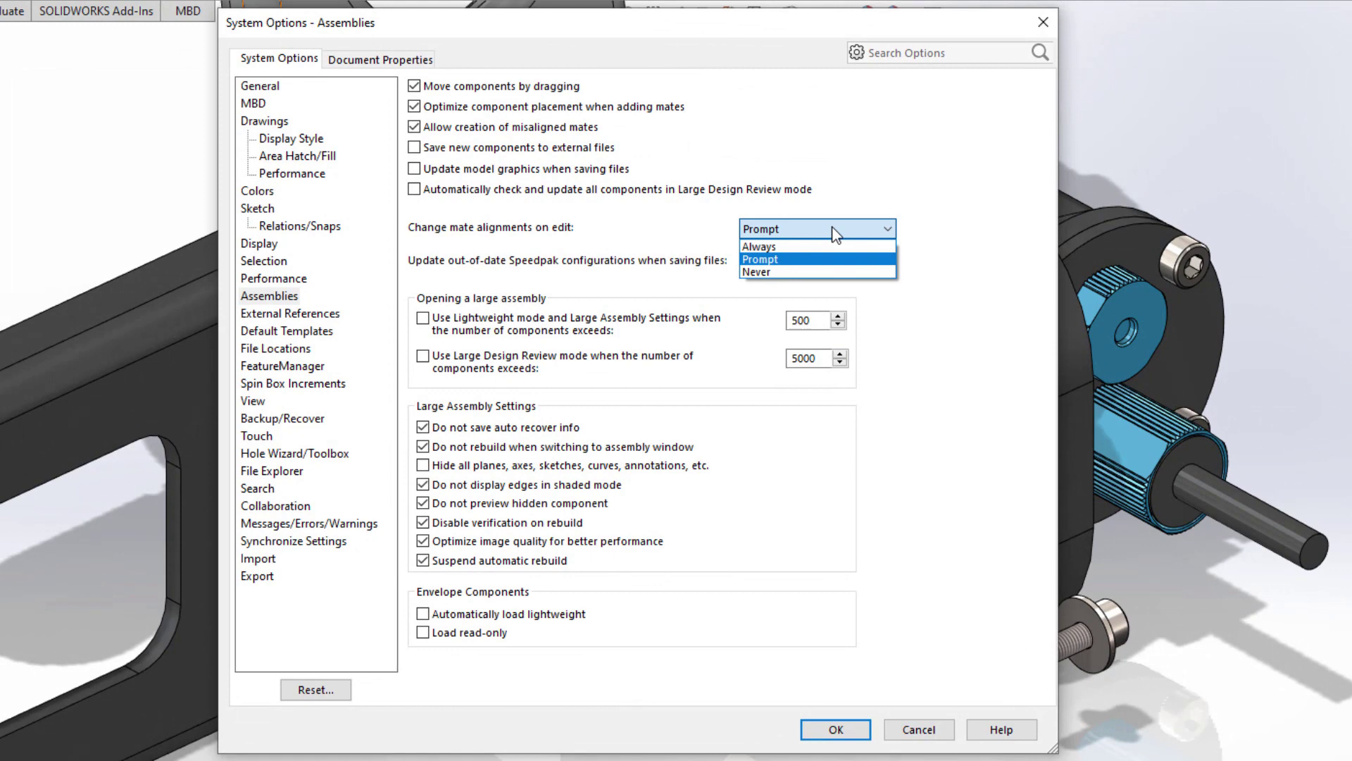
click(815, 246)
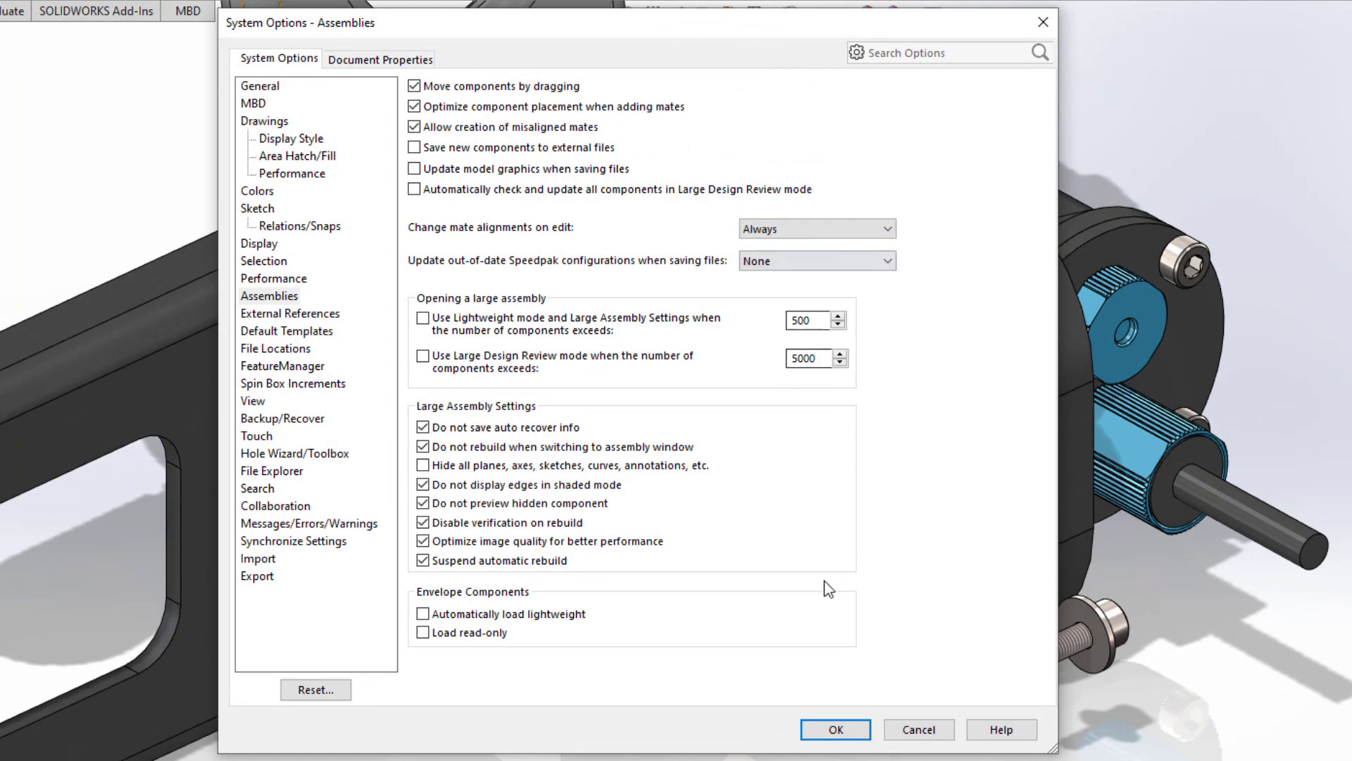
click(836, 729)
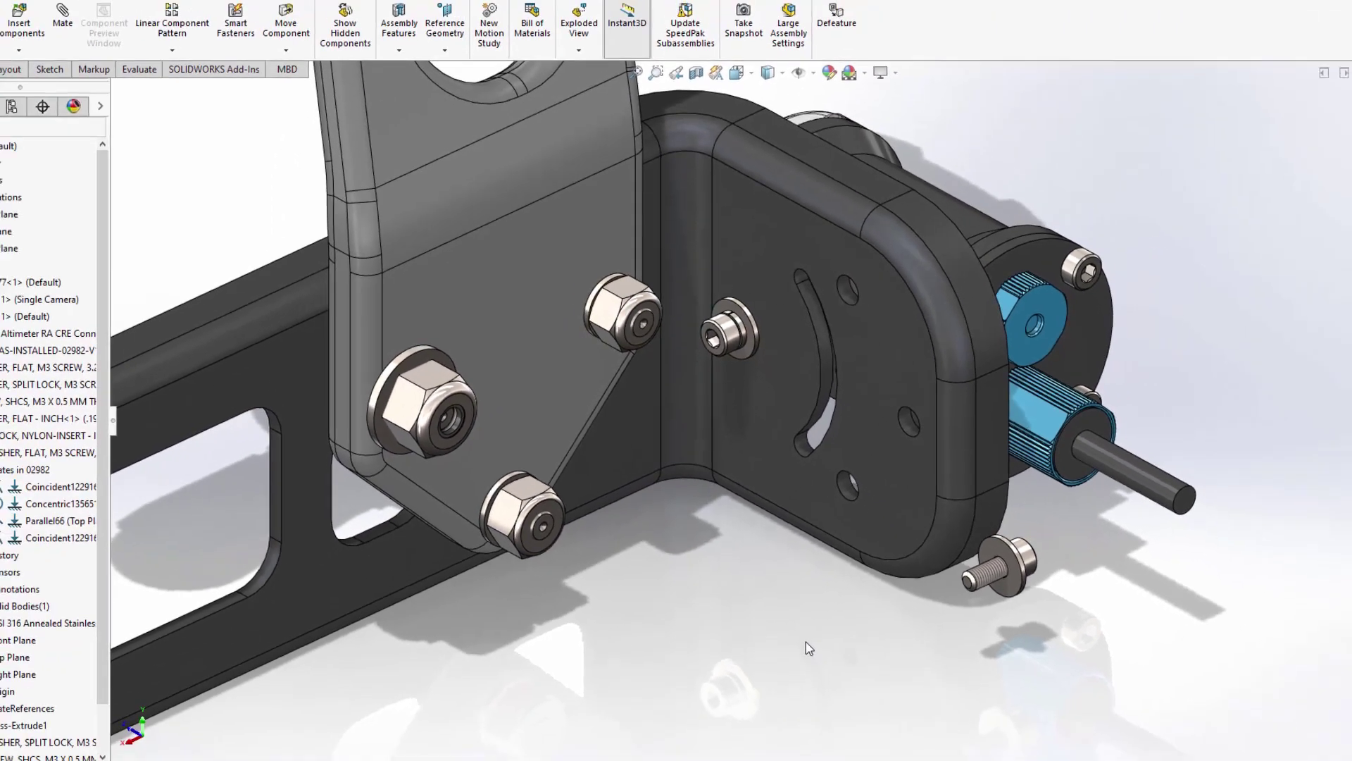
Step: Flip the washer's Coincident mate alignment, now with no prompt
right_click(134, 516)
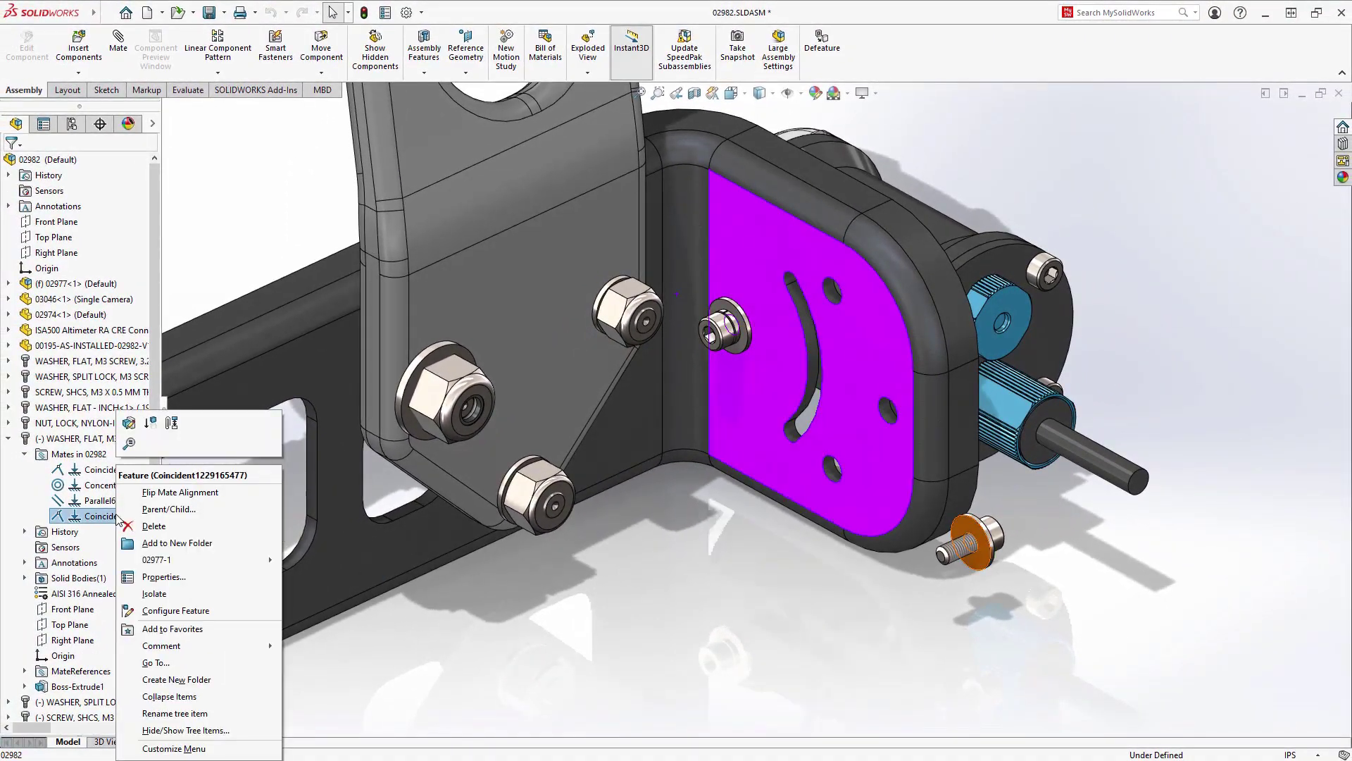
click(182, 497)
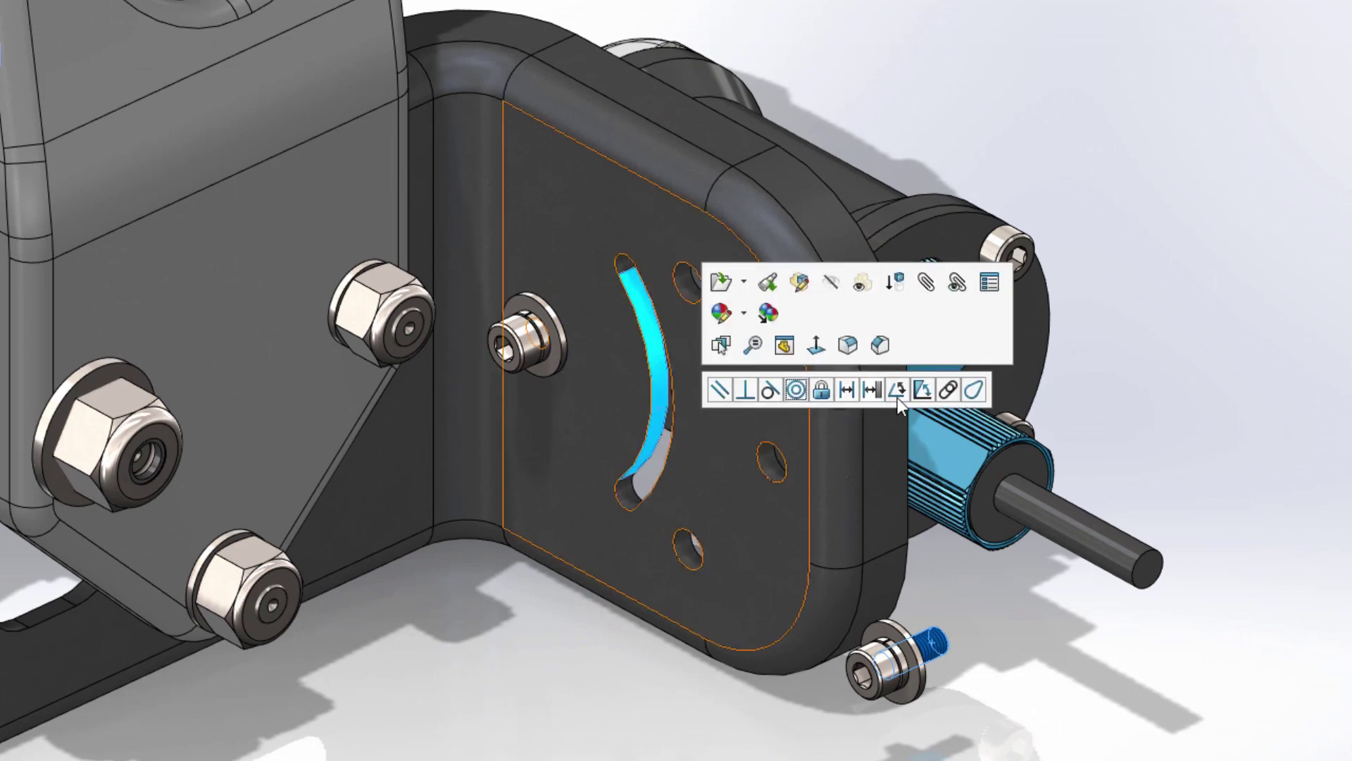
Step: Add a Slot mate seating the screw in the plate's curved slot, checking the constraint options
click(948, 391)
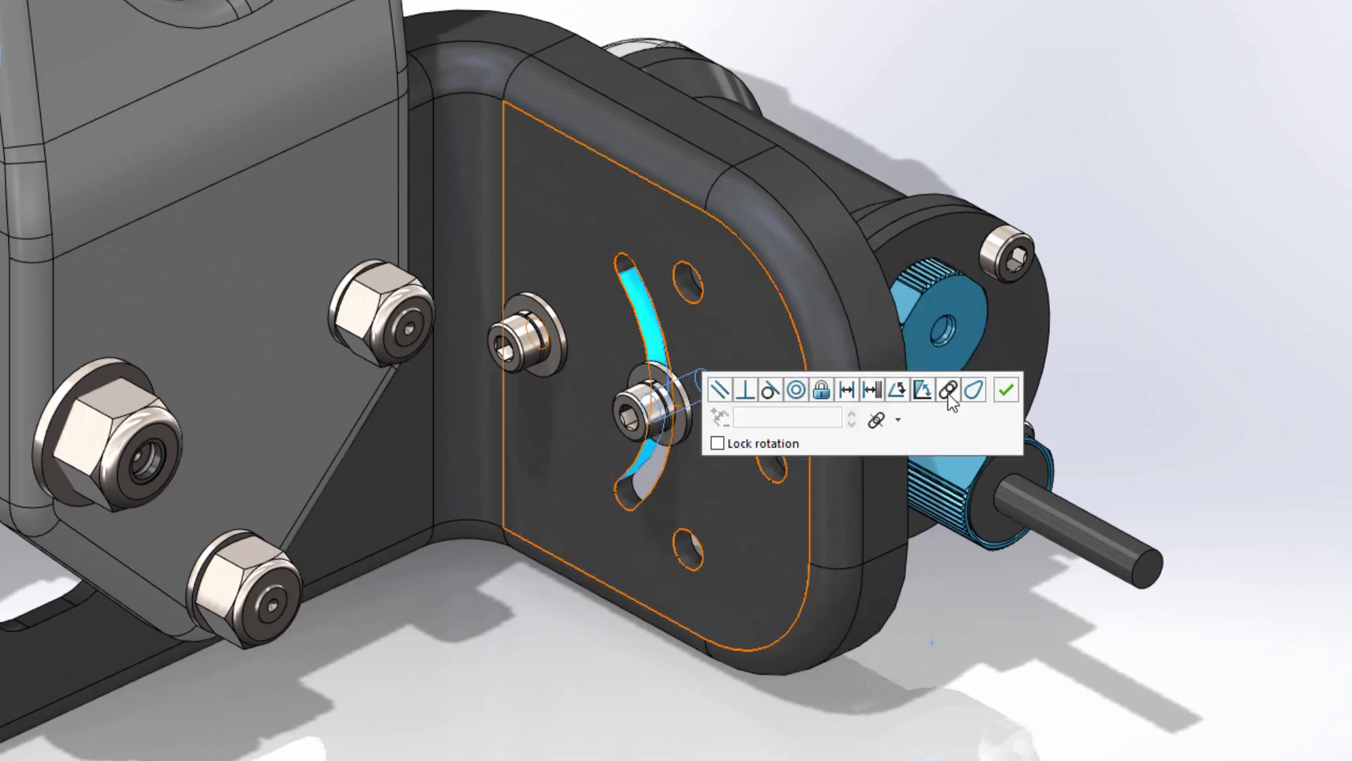
click(900, 421)
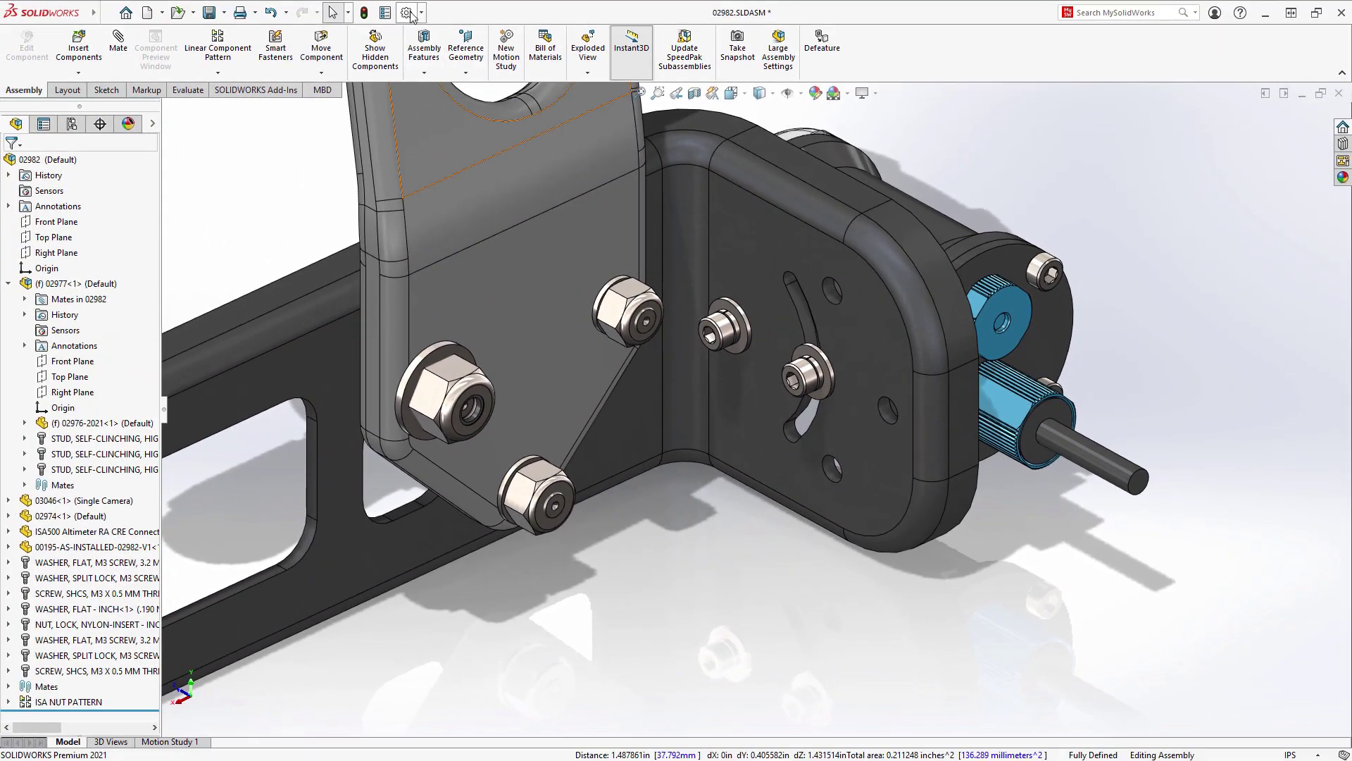
click(410, 13)
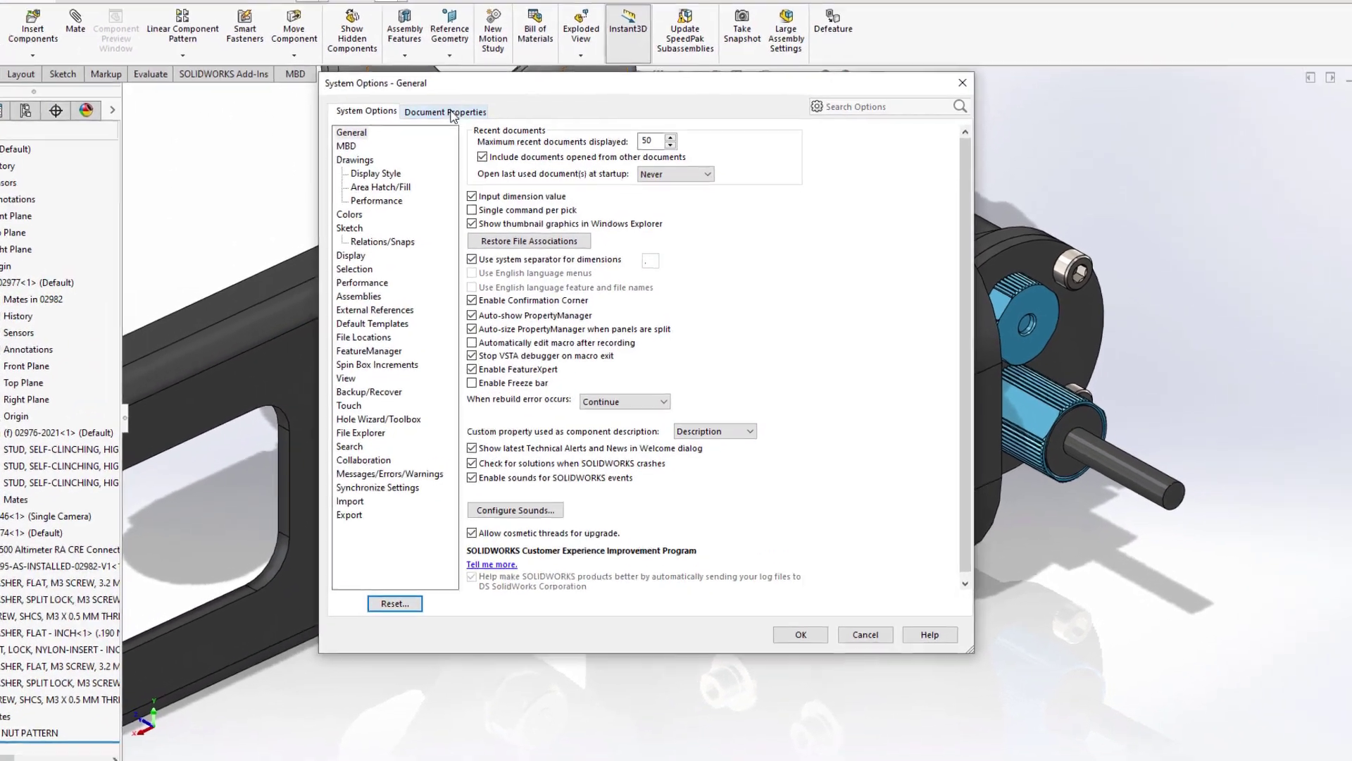
click(451, 114)
click(348, 336)
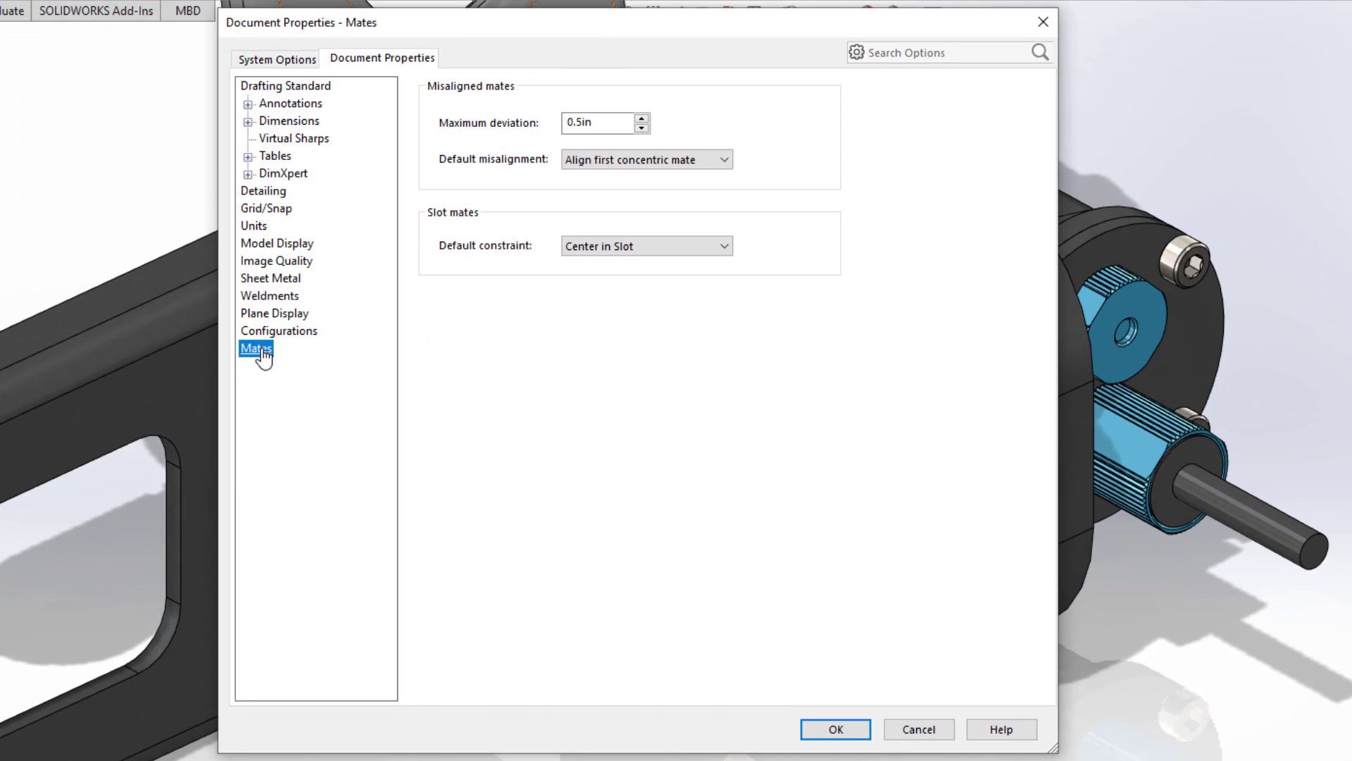
click(686, 248)
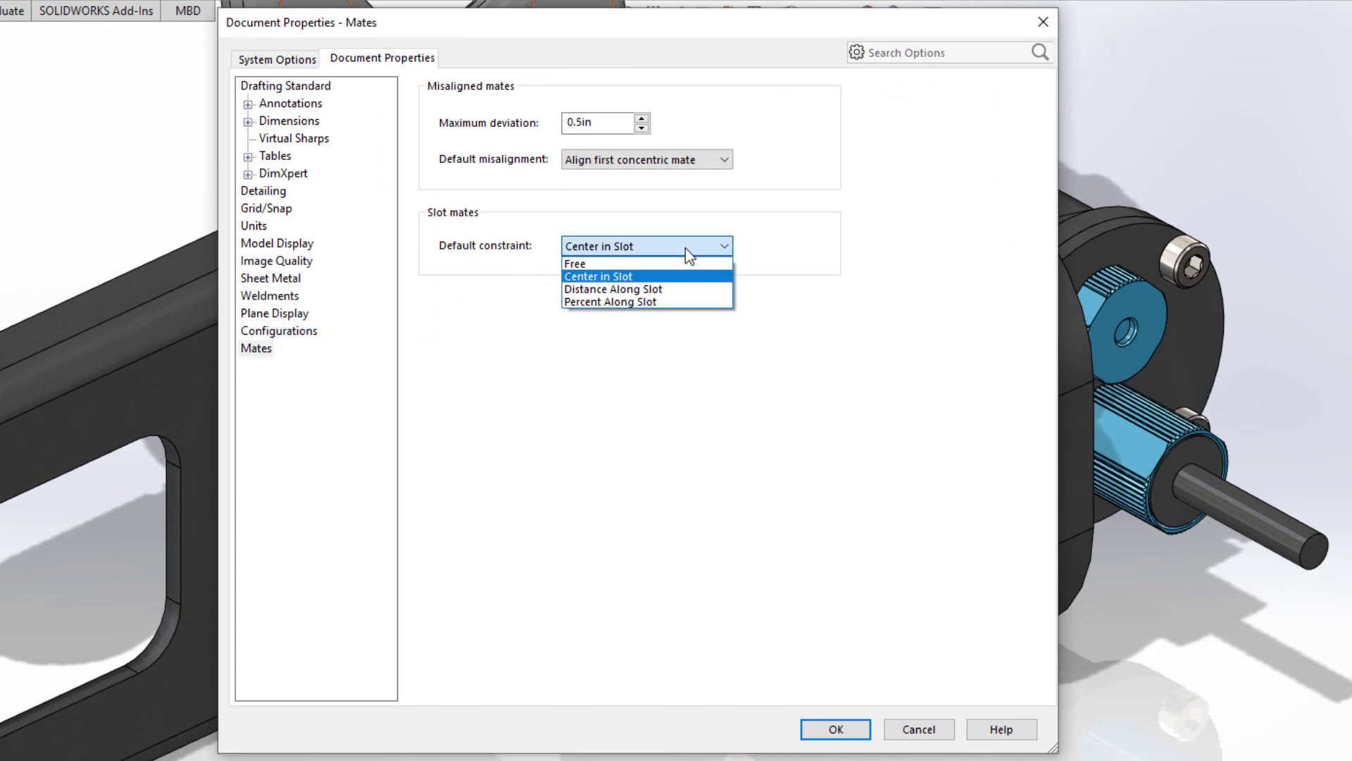
click(686, 248)
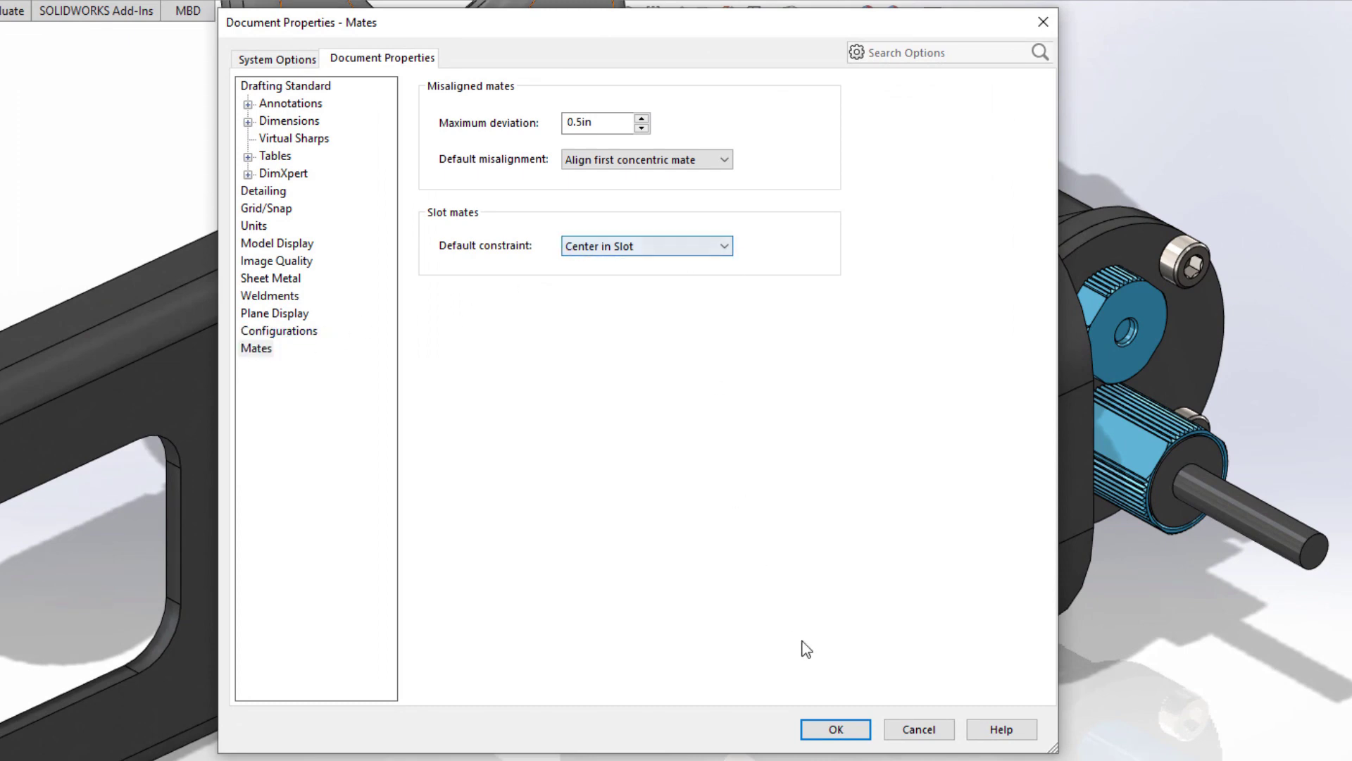
click(835, 730)
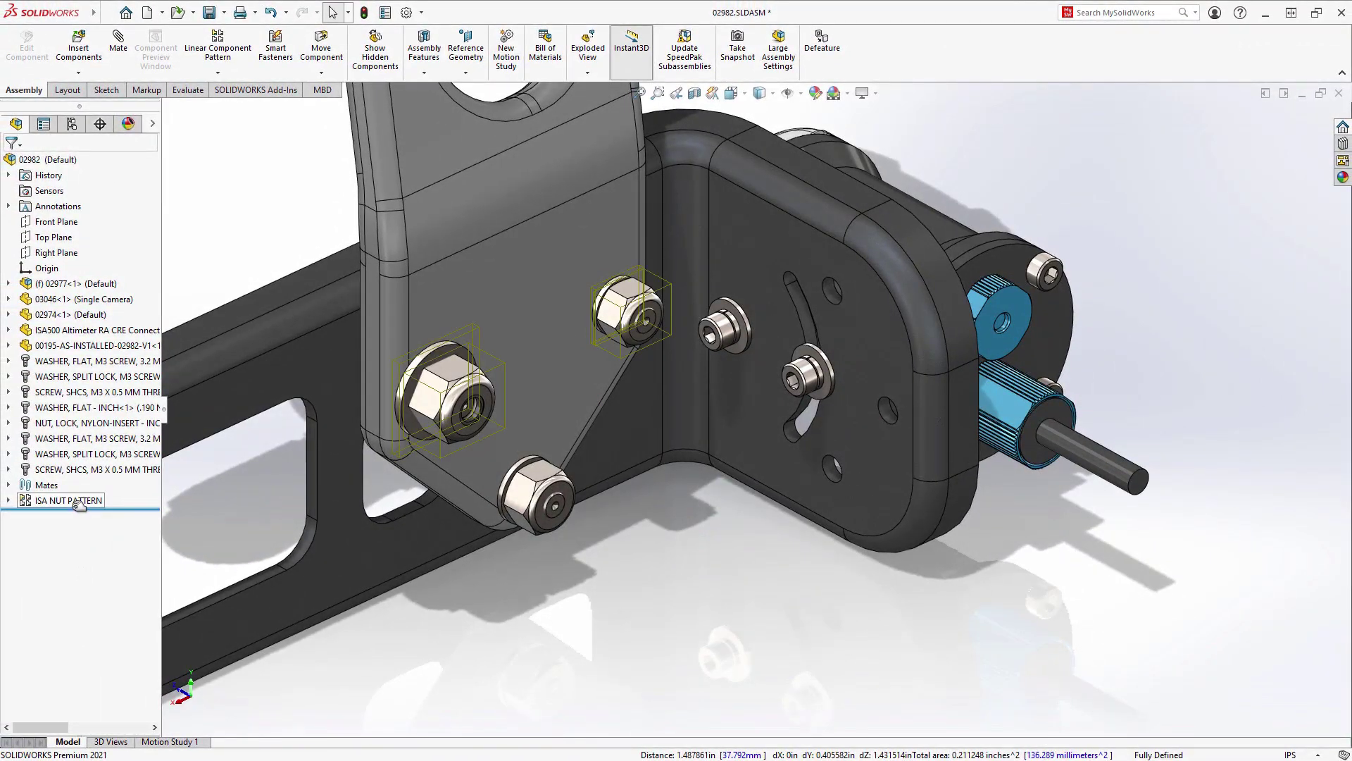
Step: Set one patterned lock nut to use the same configuration as the pattern seed component
click(69, 501)
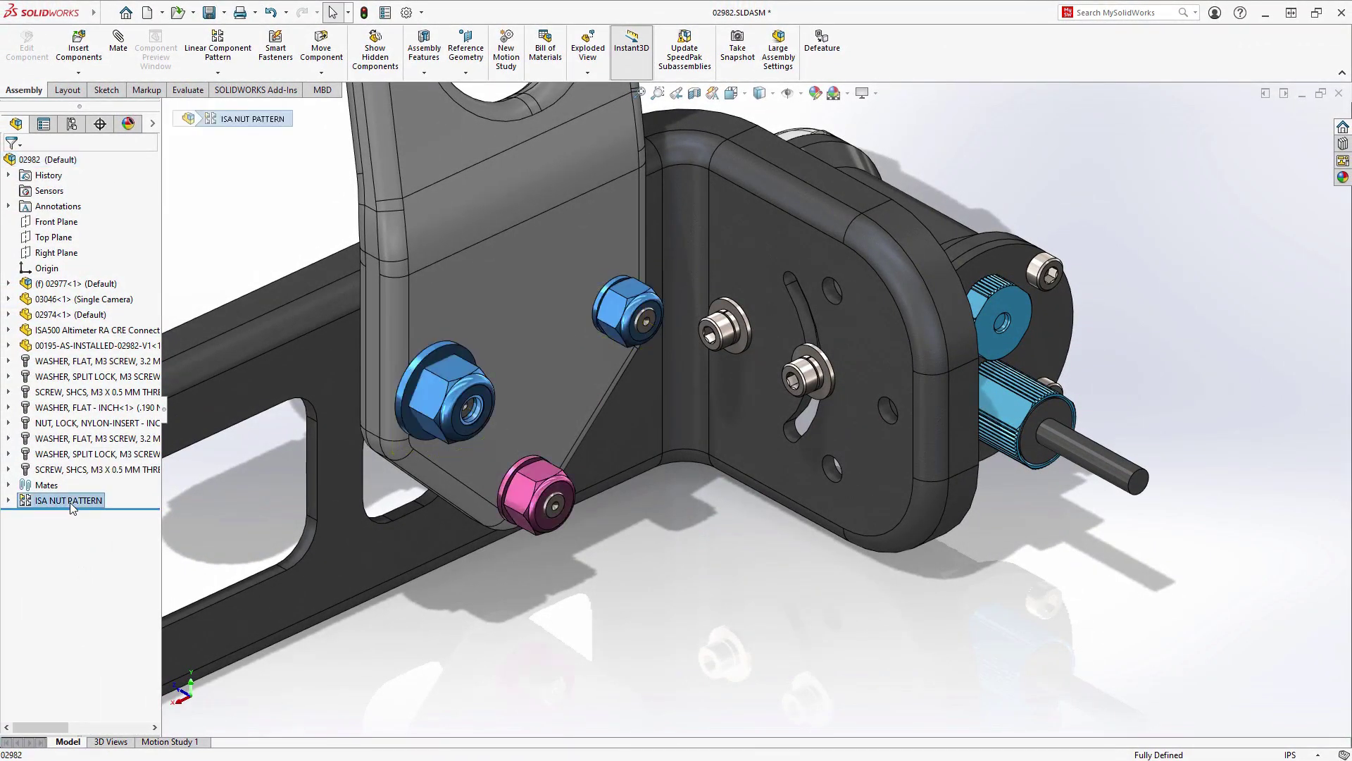
key(Escape)
click(427, 392)
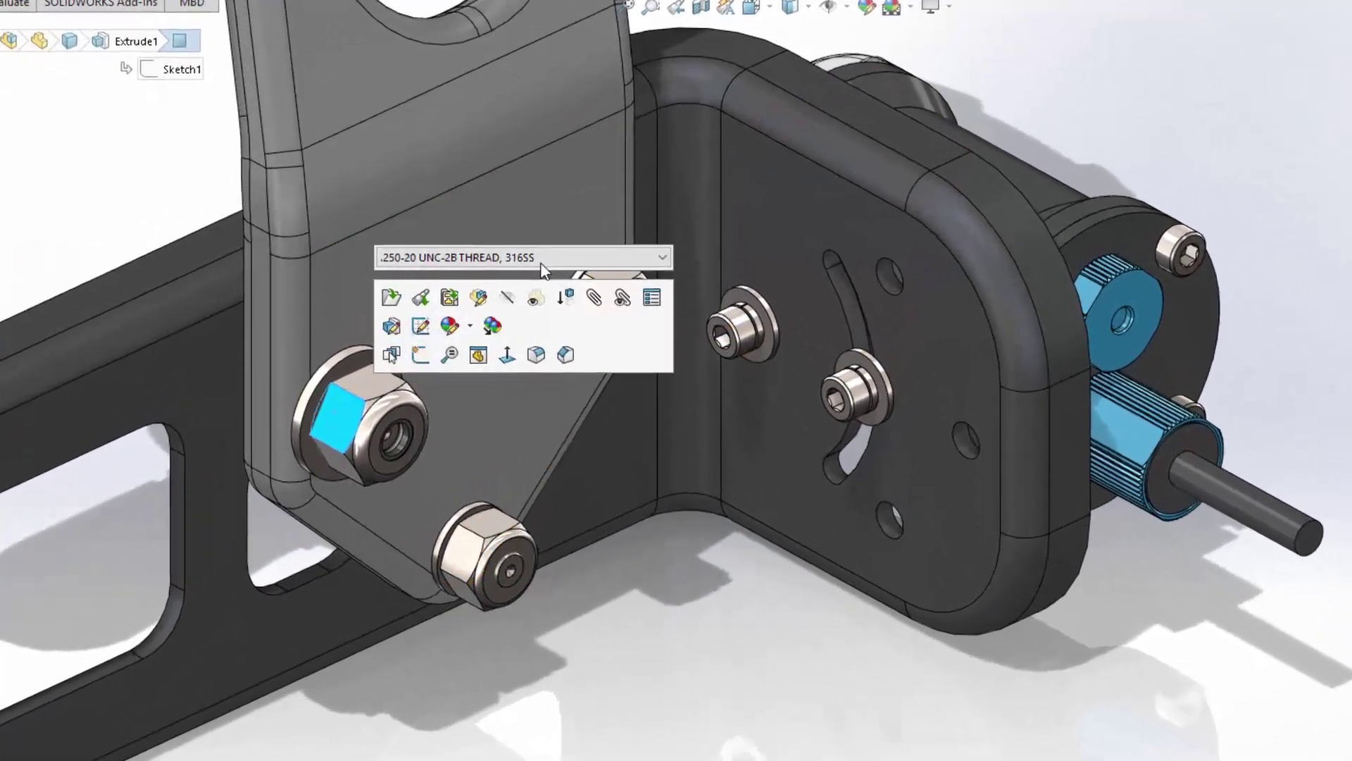
click(651, 297)
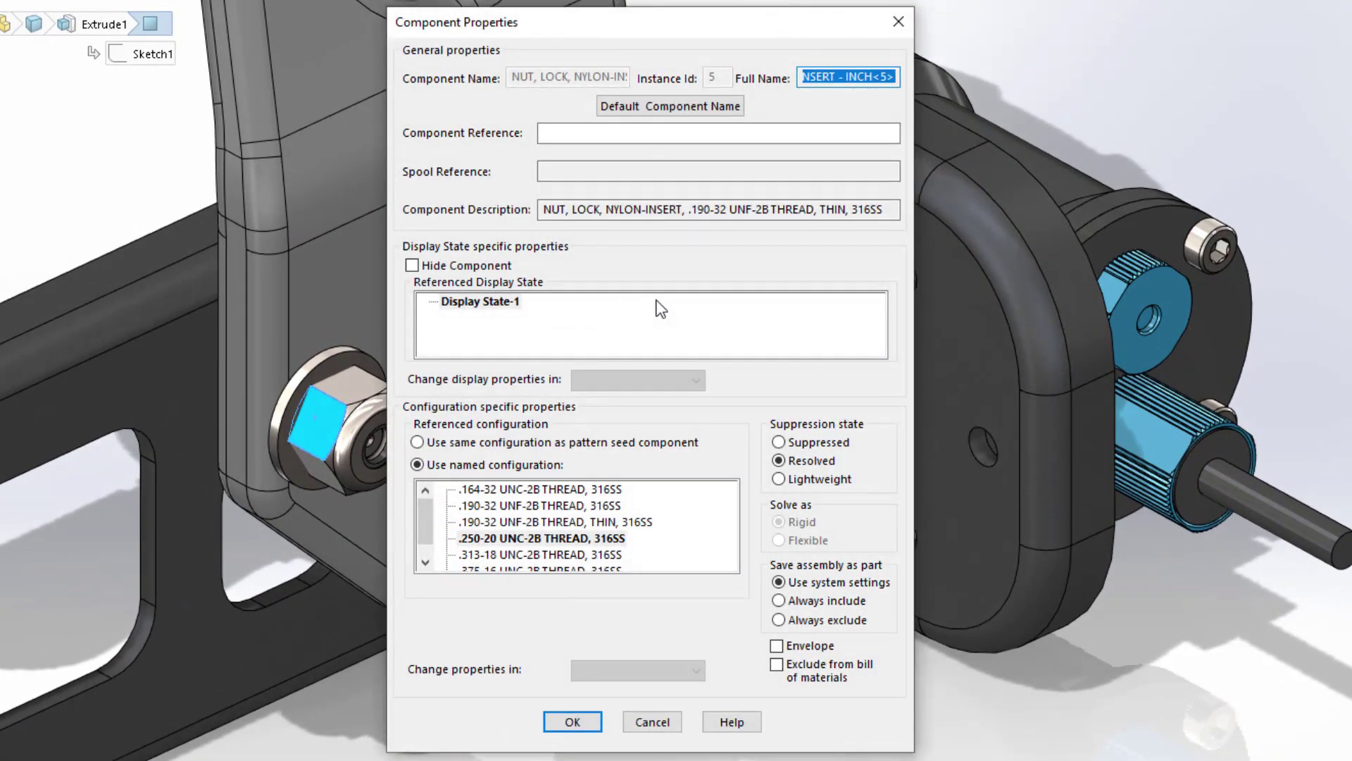
click(488, 444)
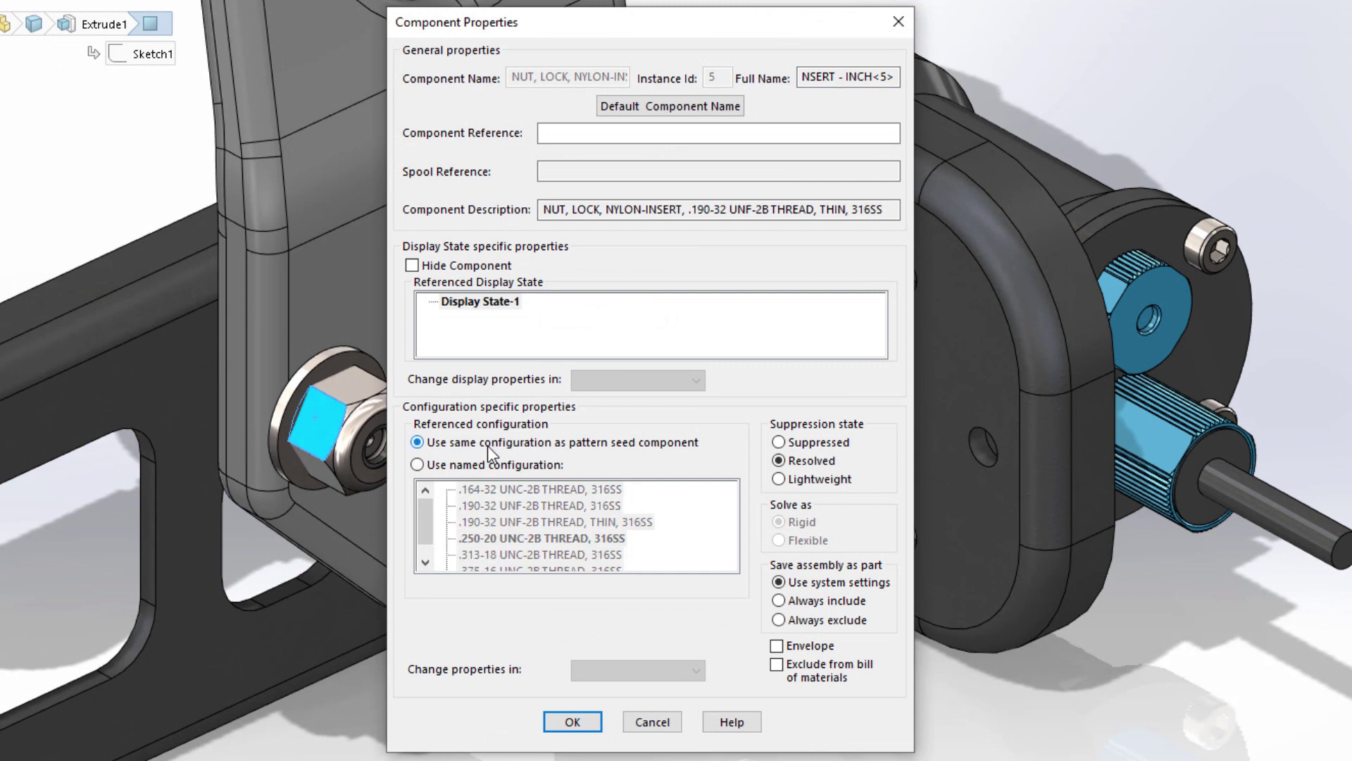
click(577, 724)
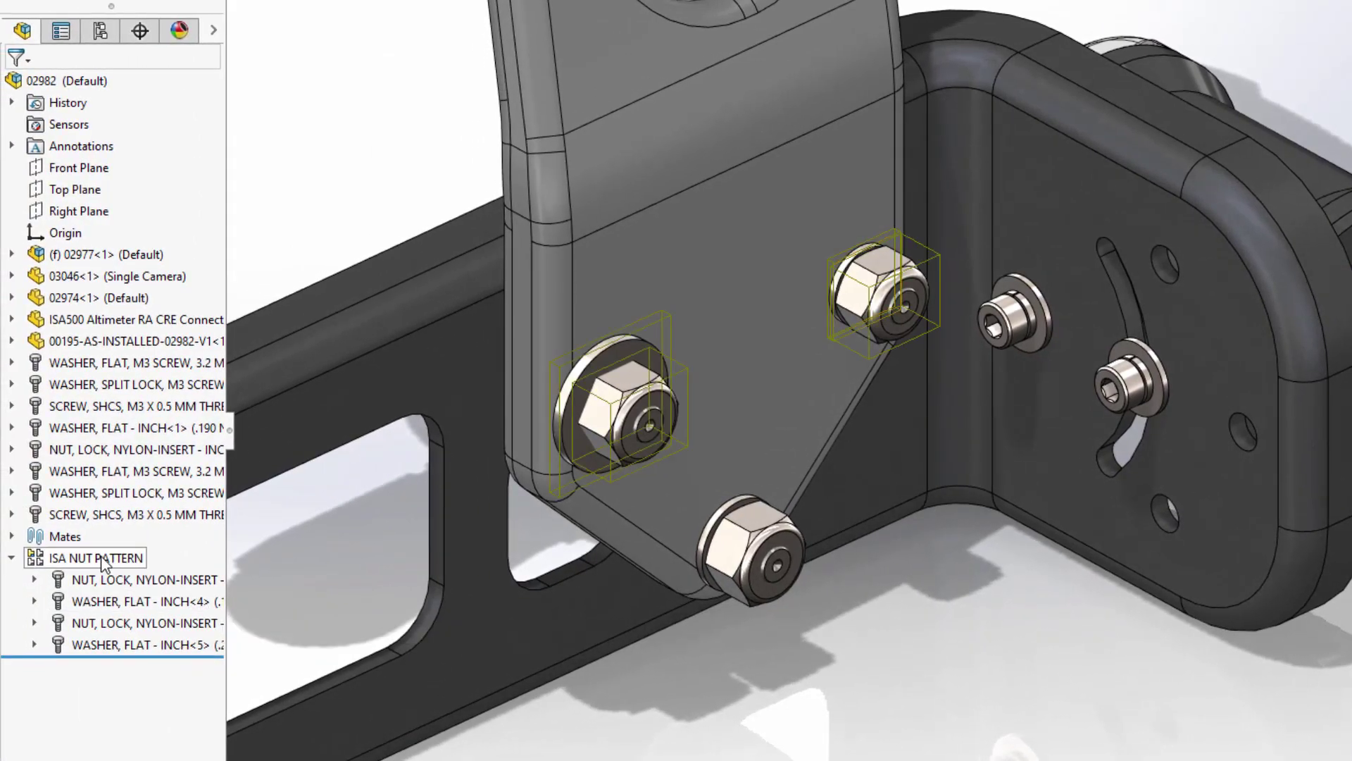
Step: Enable 'Synchronize configuration of patterned components to seed' on ISA NUT PATTERN
click(42, 561)
click(119, 497)
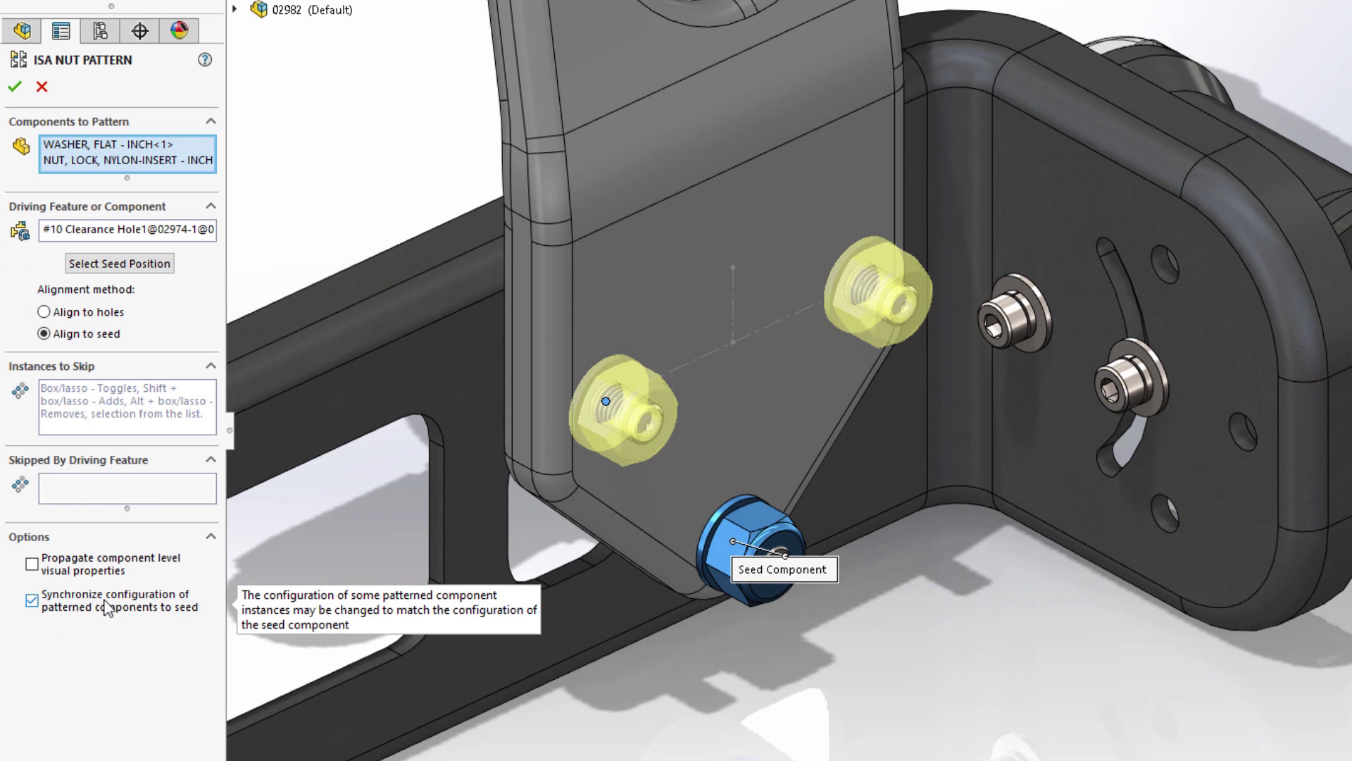
click(15, 87)
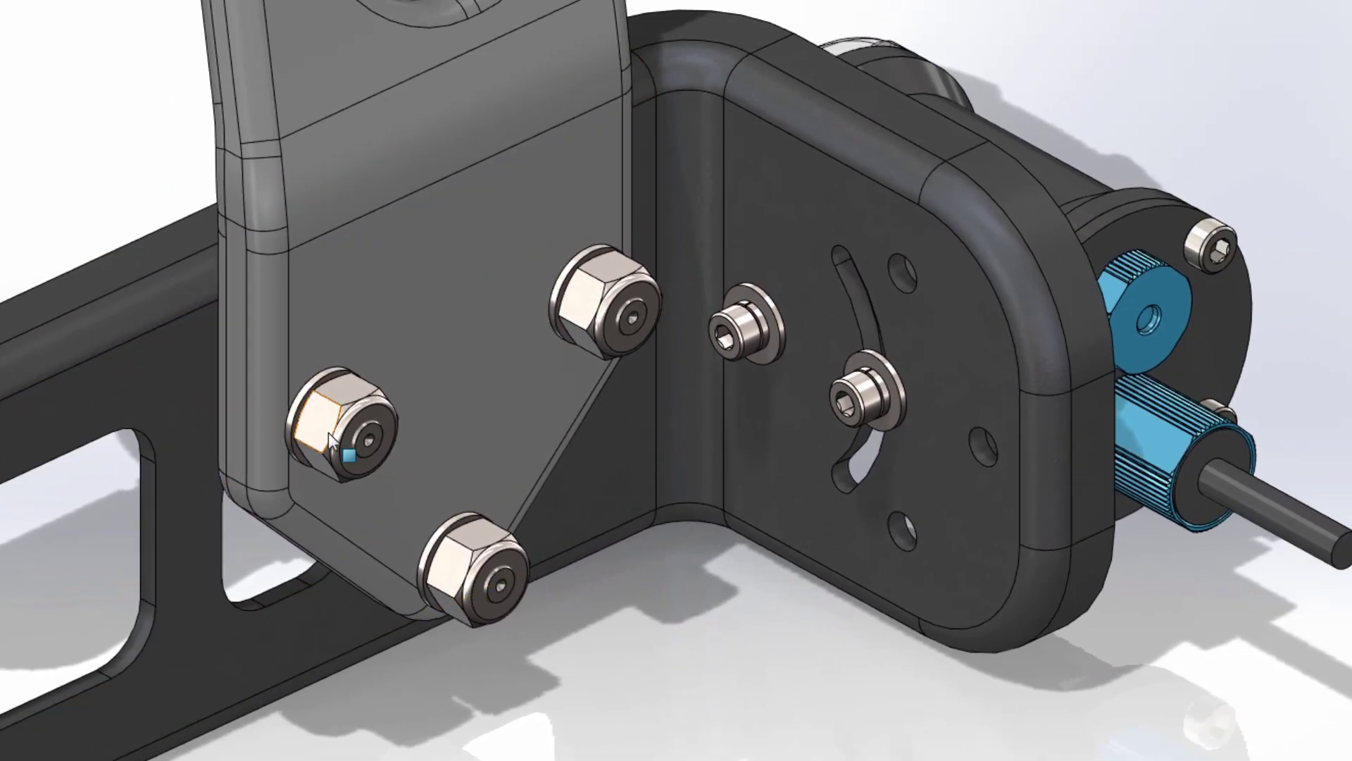
Step: Switch the seed lock nut to the .190-32 UNF-2B THREAD, THIN, 316SS configuration
click(610, 431)
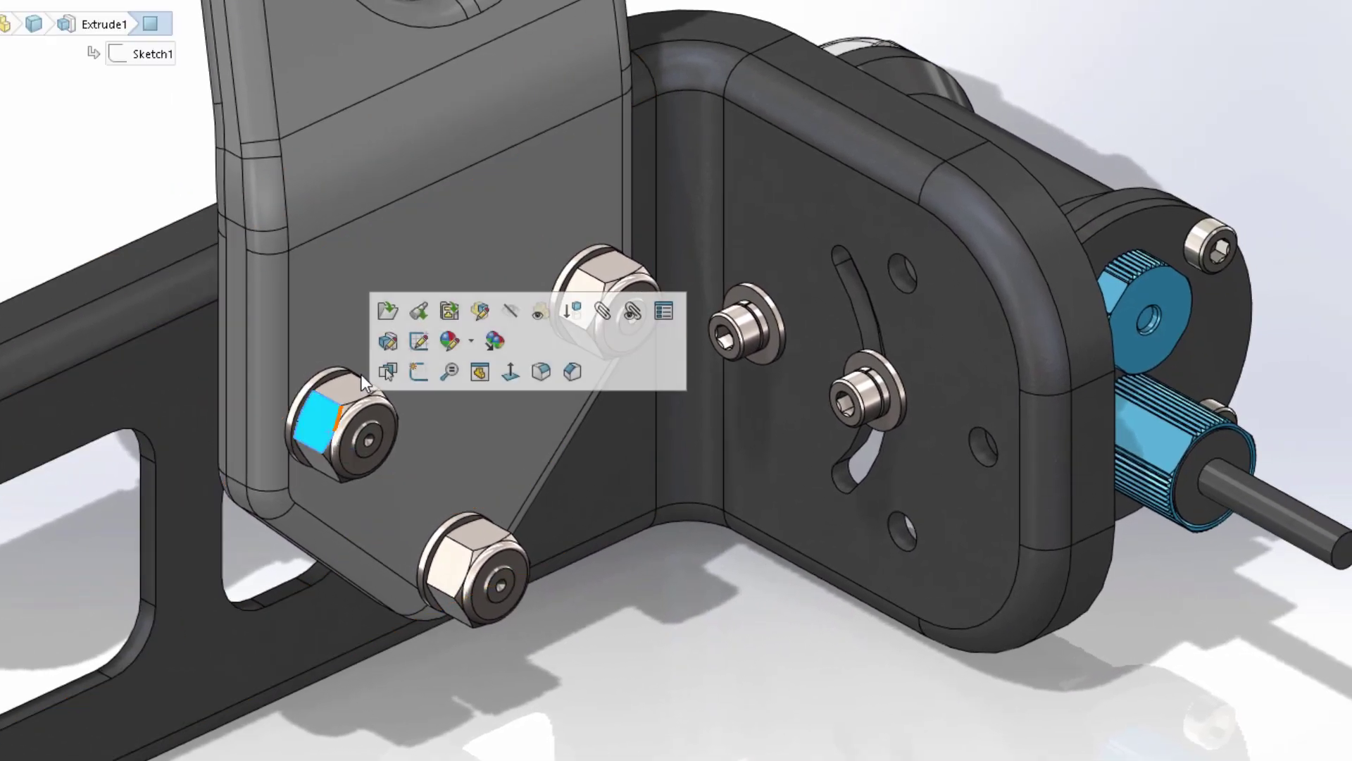
click(663, 312)
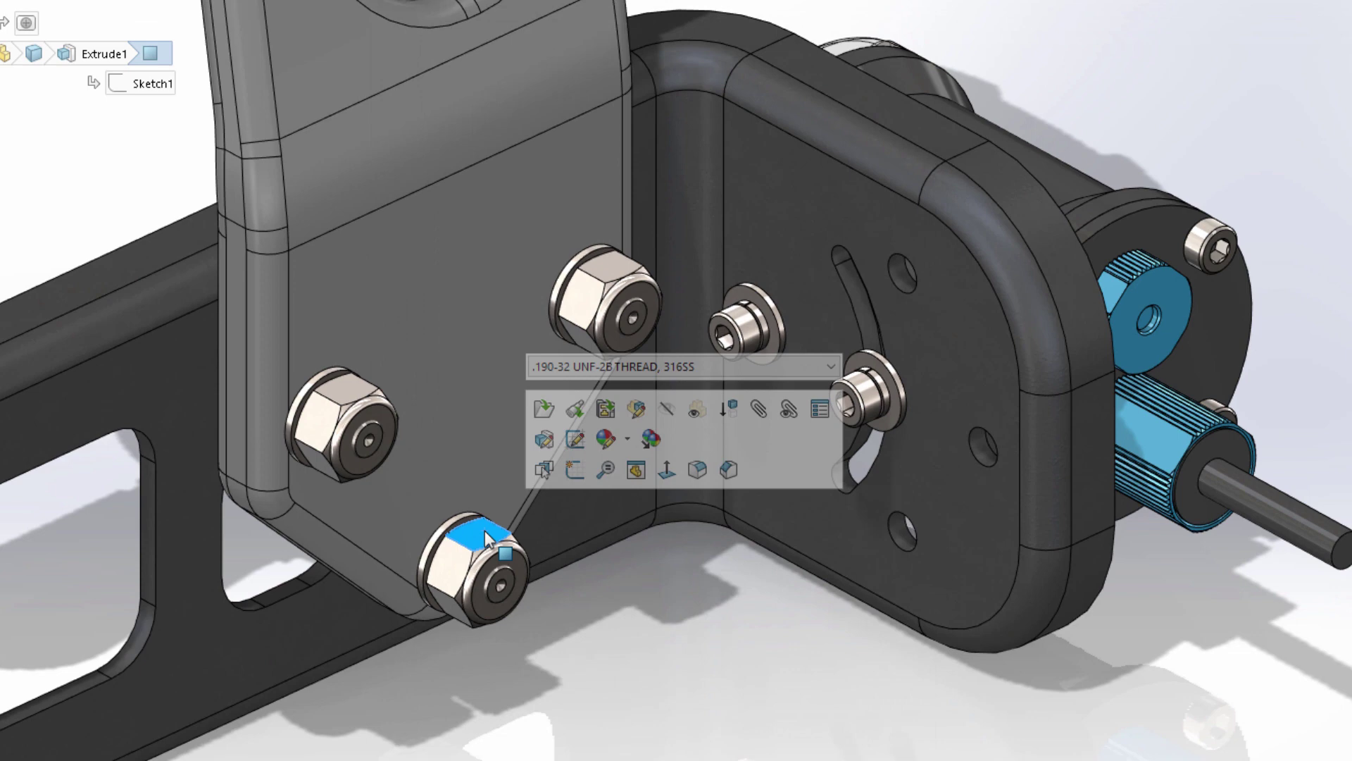
click(643, 367)
click(644, 407)
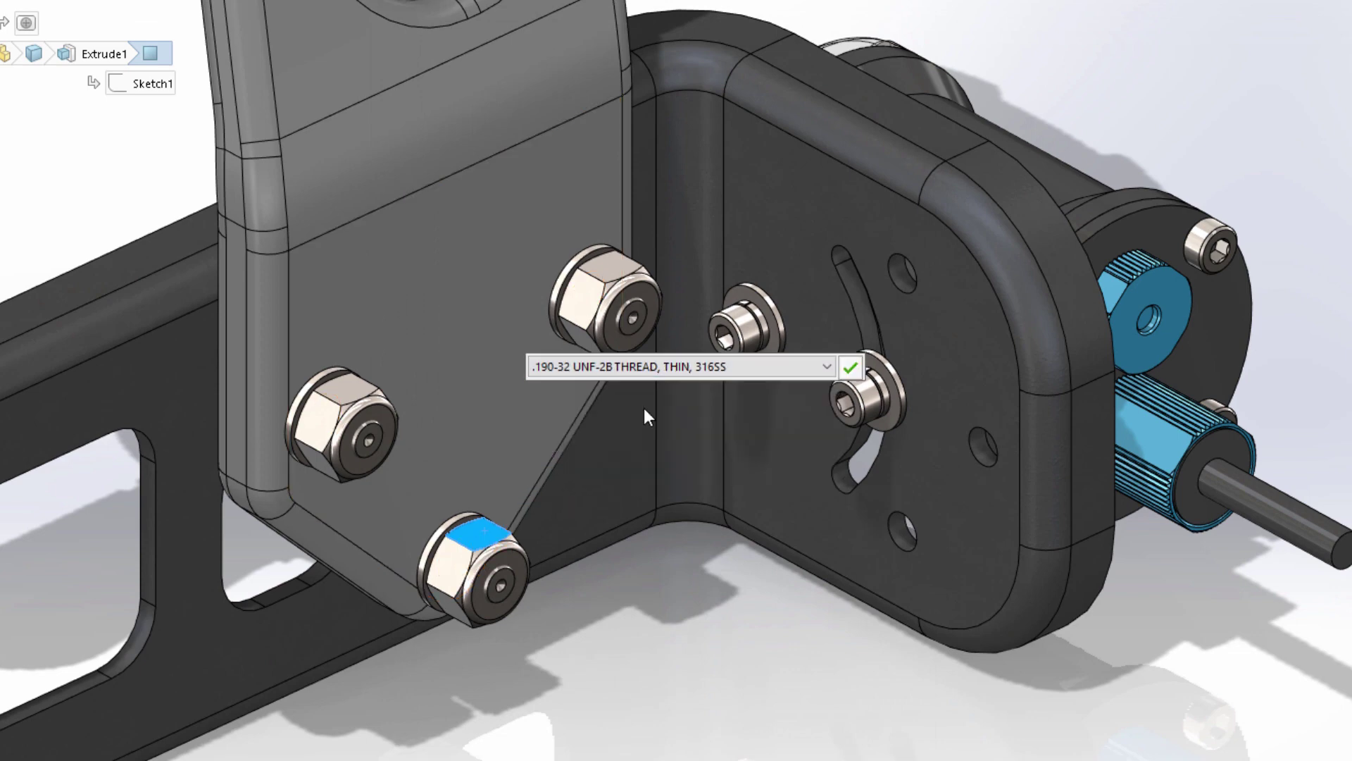
right_click(644, 408)
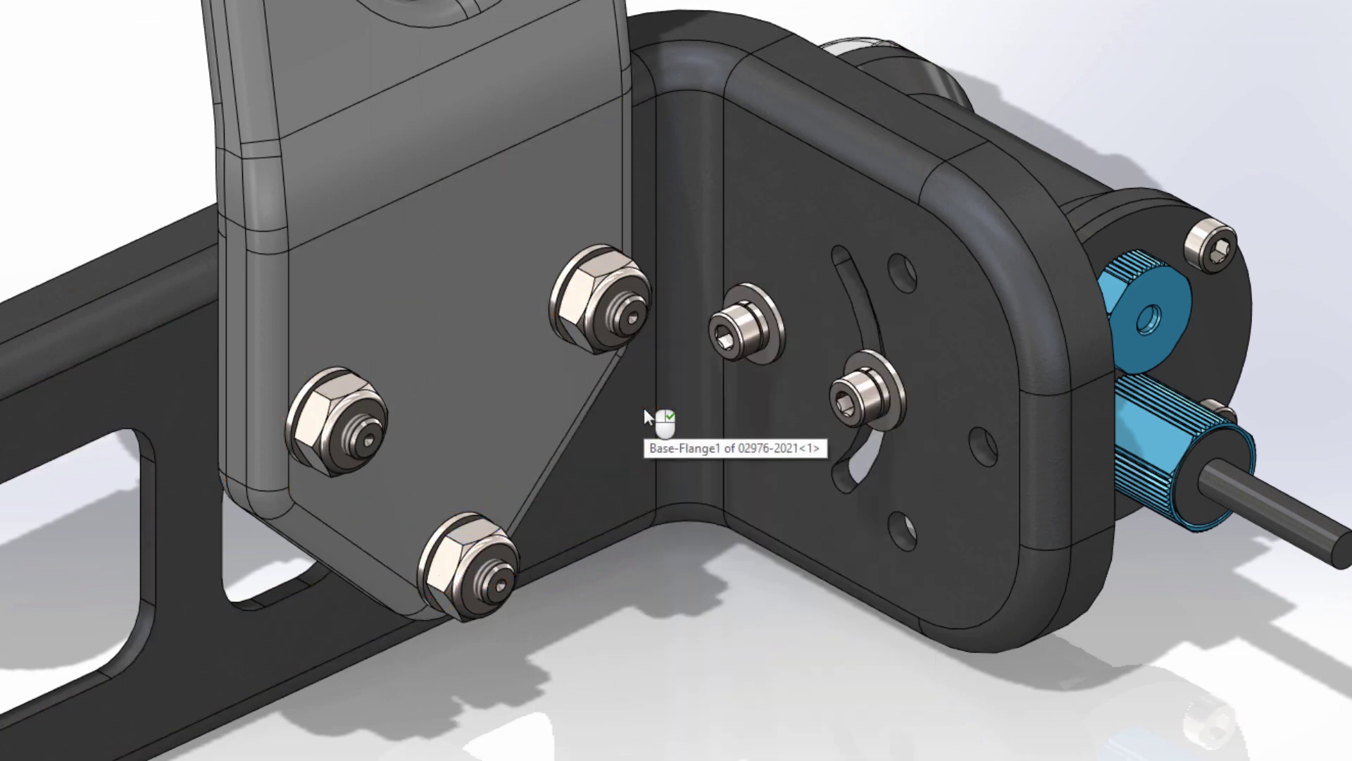
scroll(643, 408, up, 5)
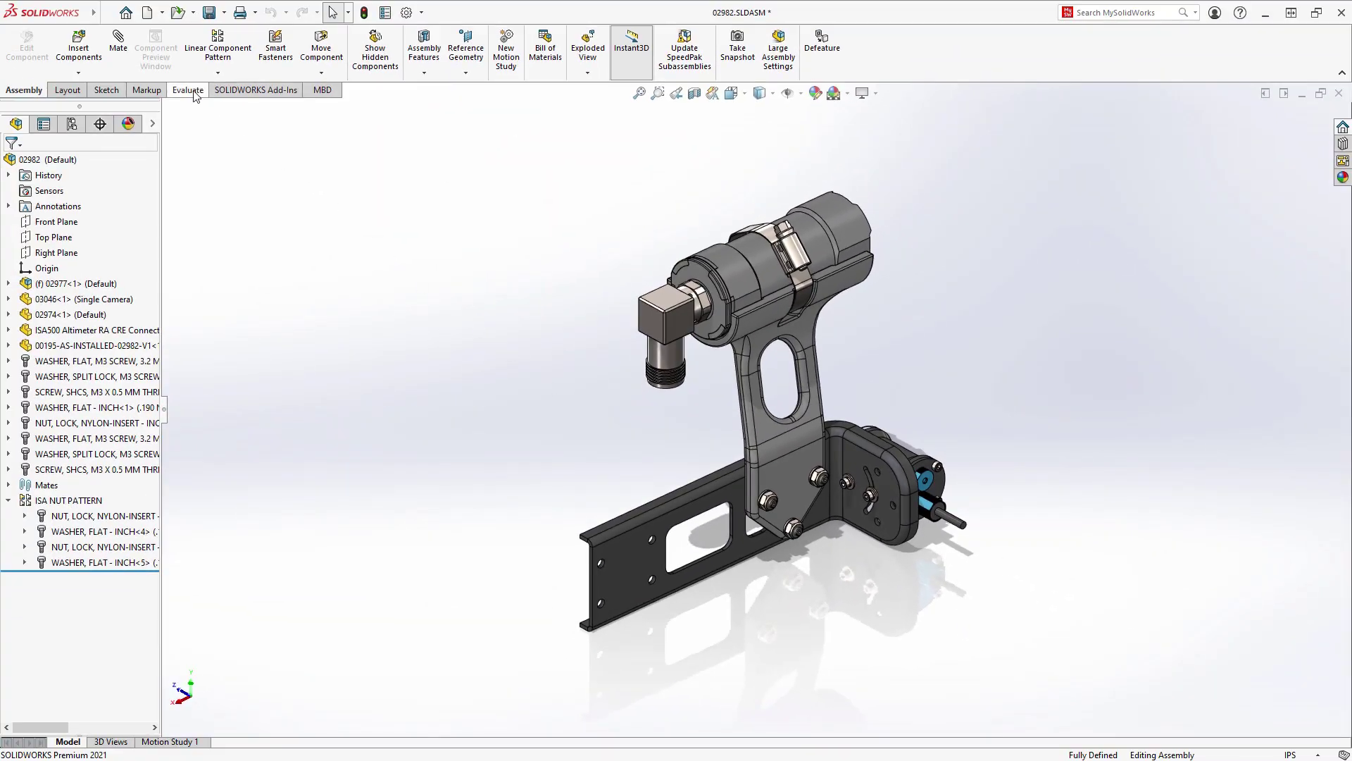
Step: Run Interference Detection on the assembly and ignore the fastener interferences
click(189, 90)
click(71, 57)
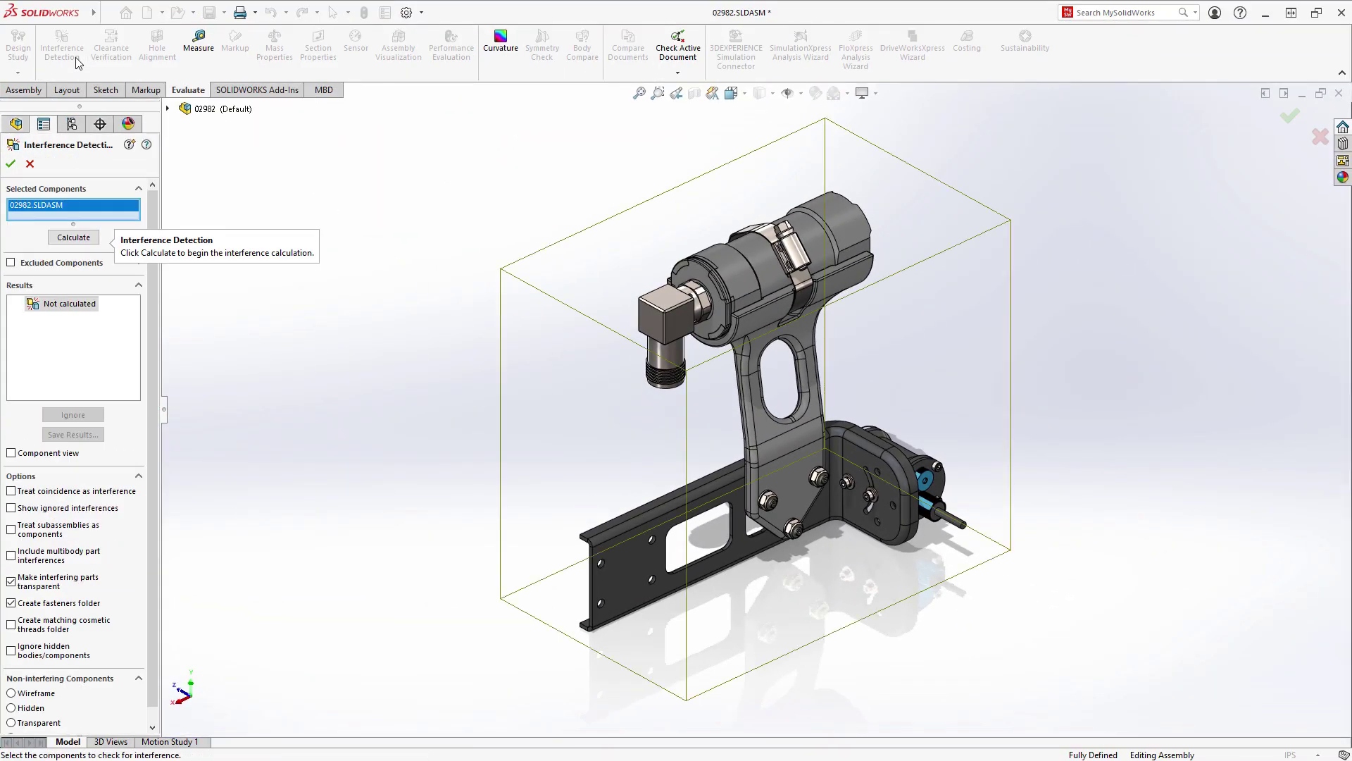
click(75, 238)
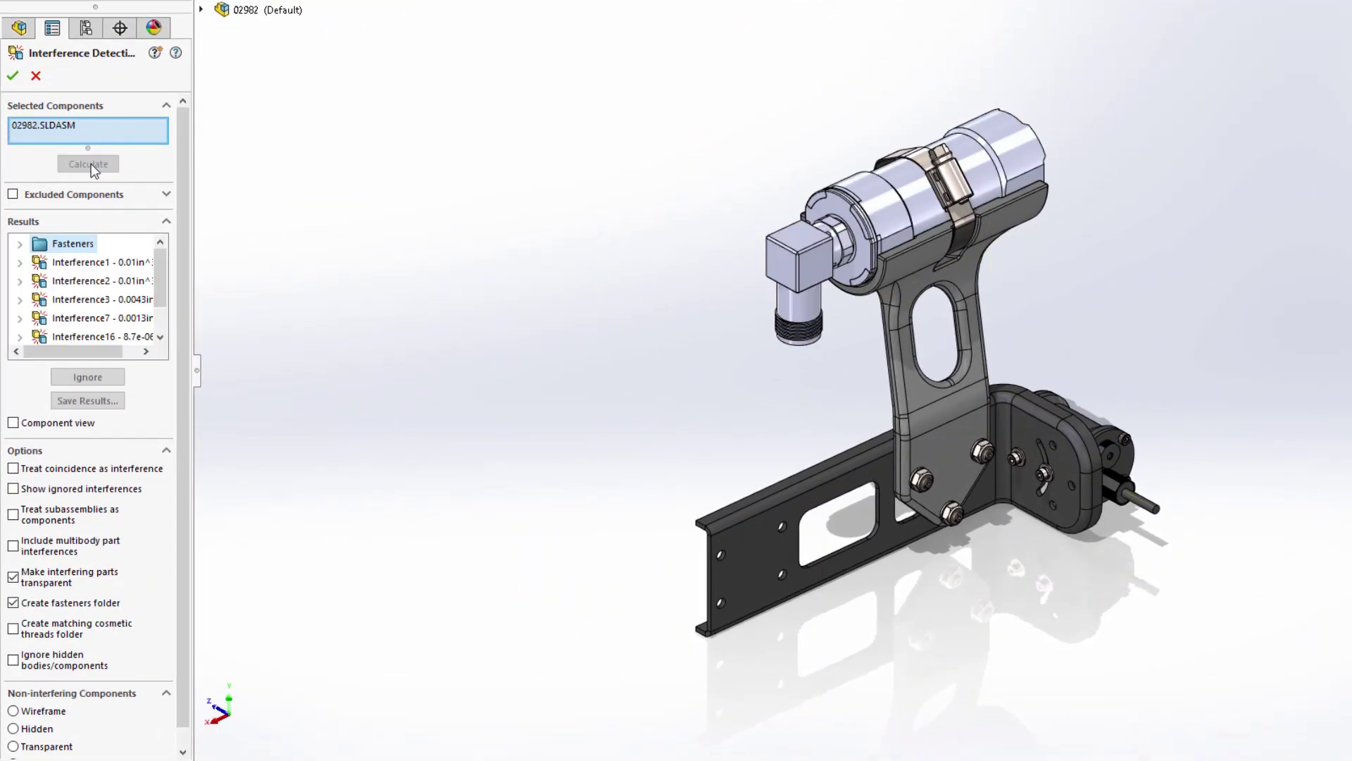
click(87, 377)
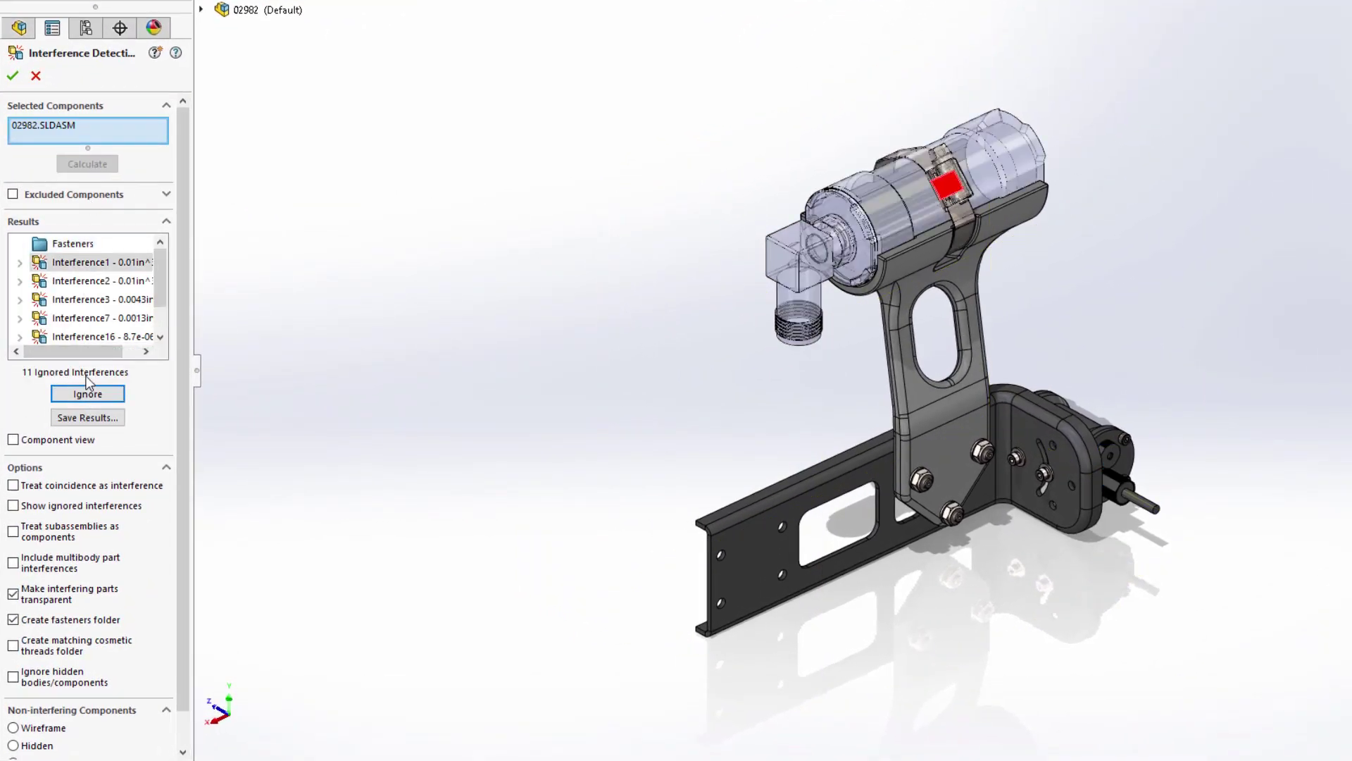
Step: Save the interference results over 02982.xlsx on the Desktop
click(83, 417)
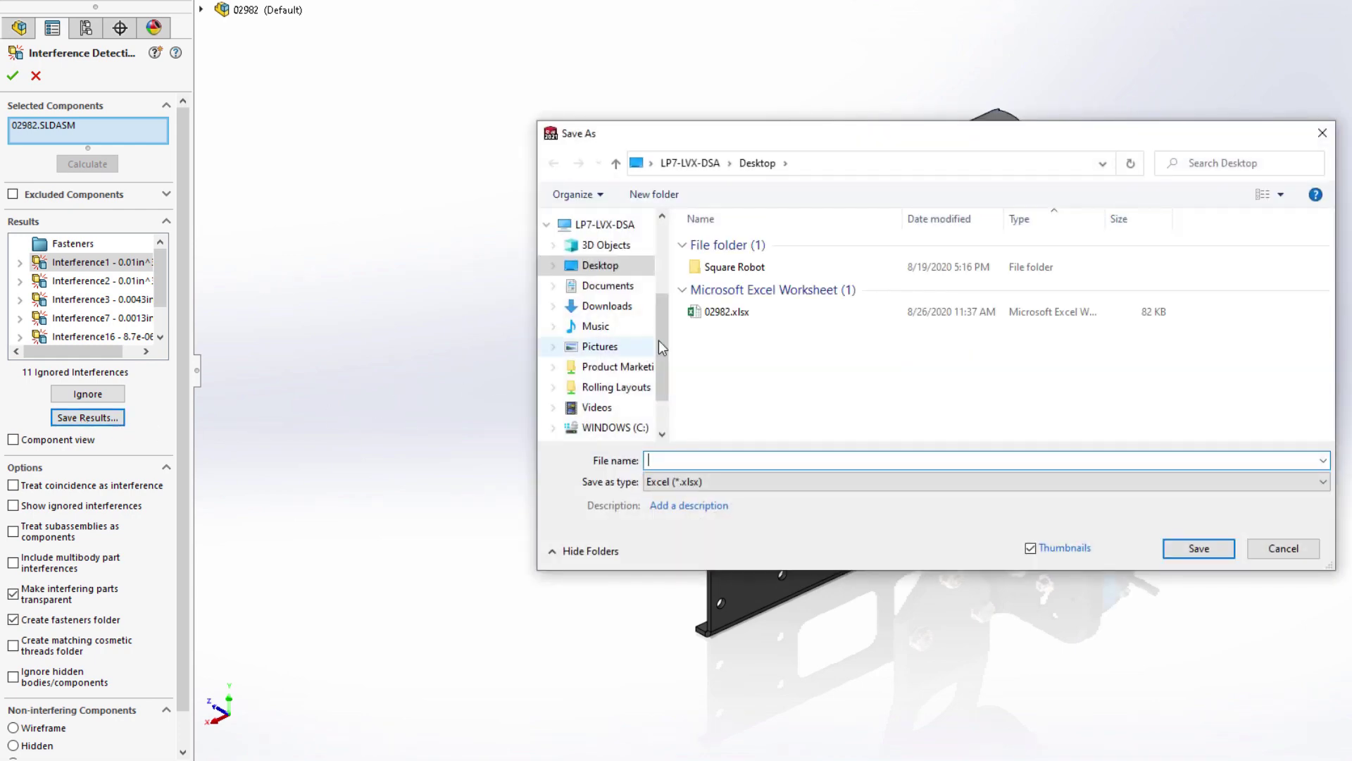
click(709, 311)
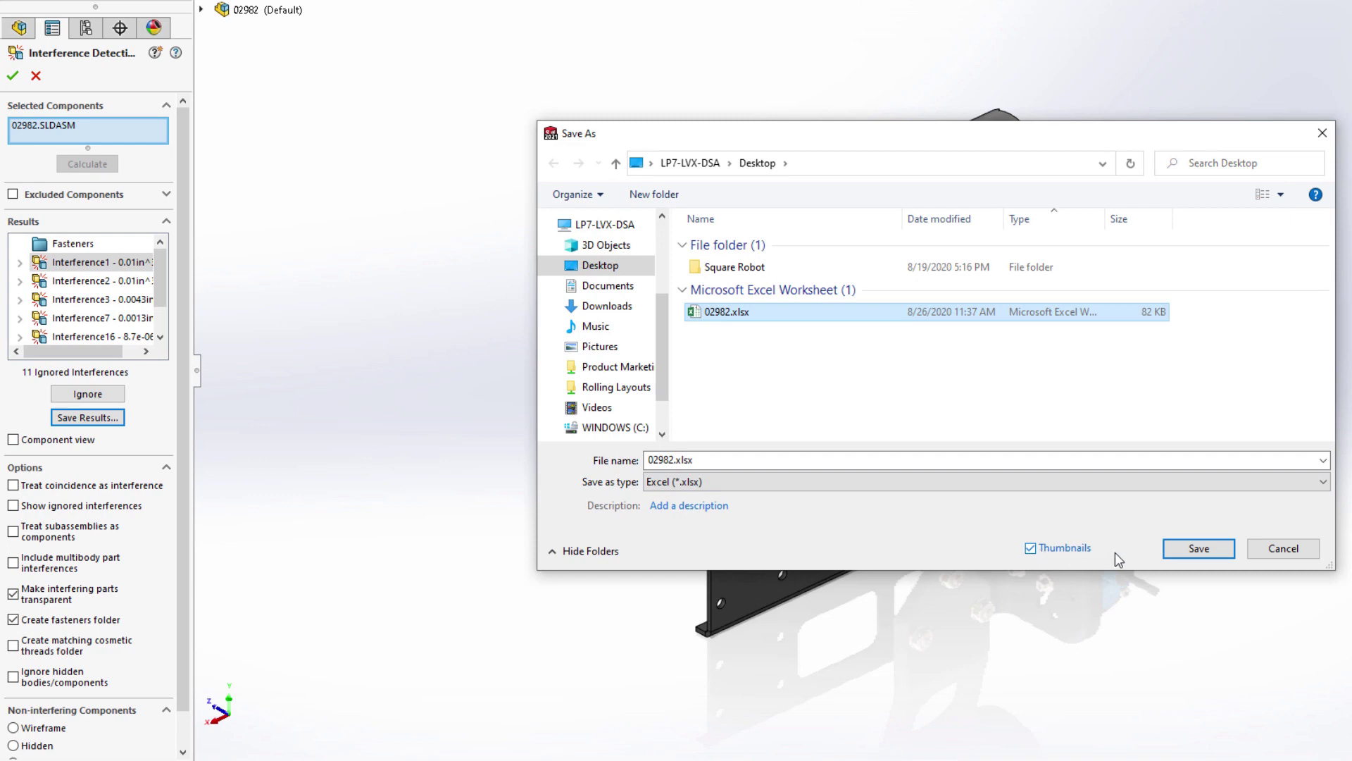
click(1207, 553)
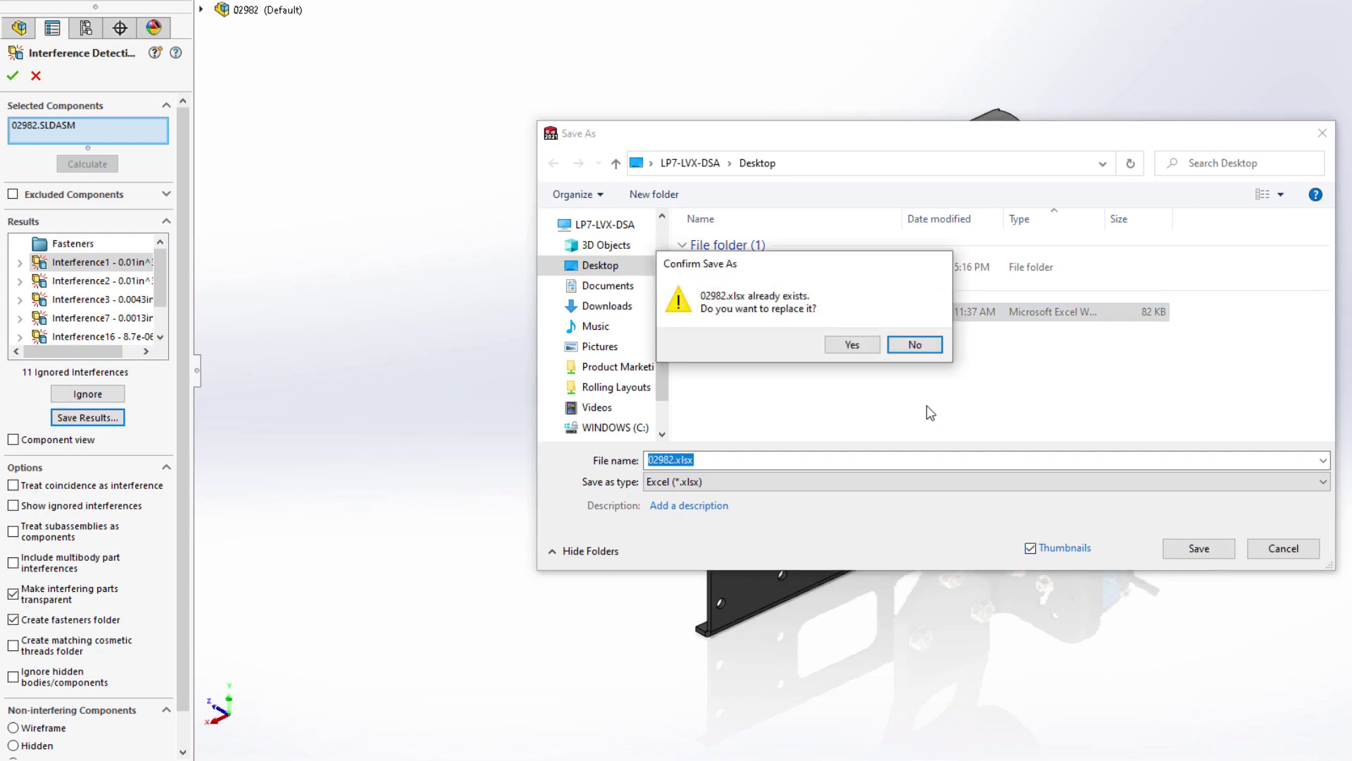
click(852, 344)
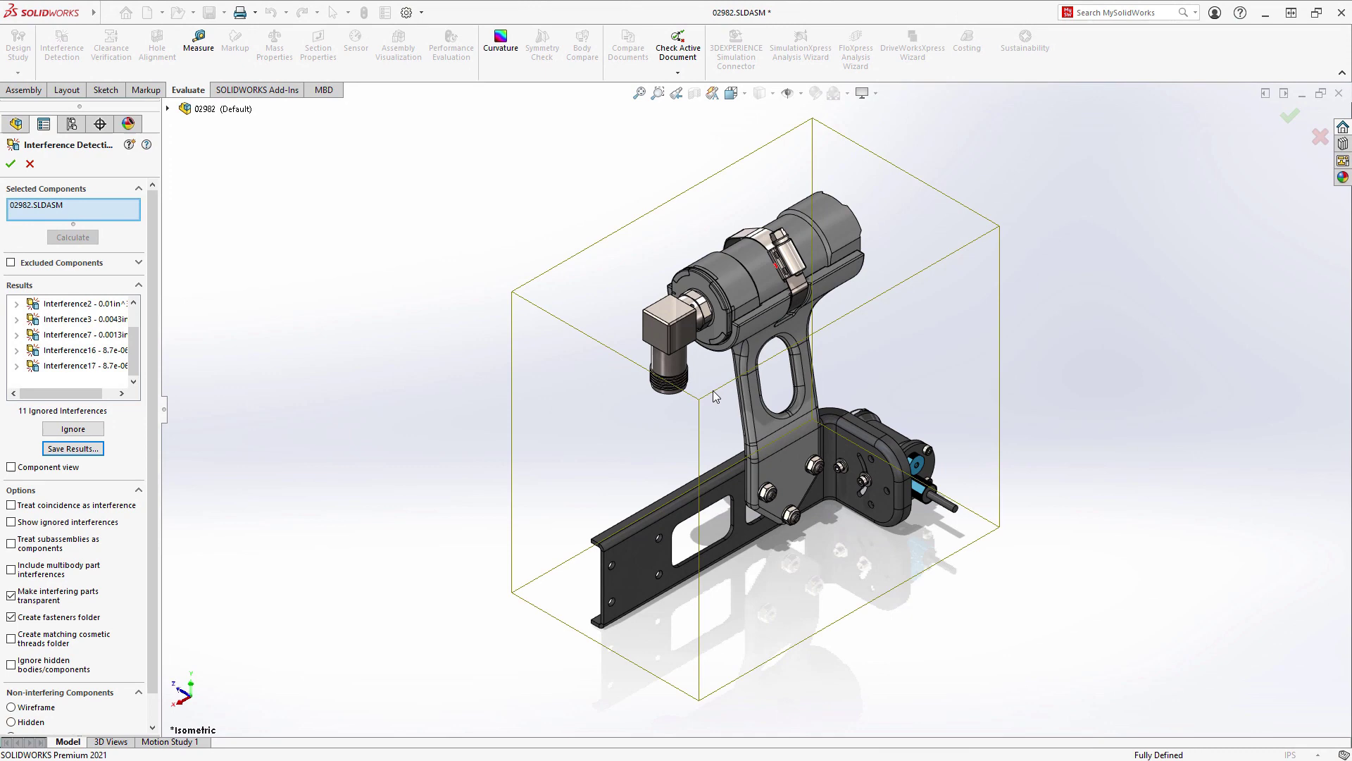
Step: Close Interference Detection and open 02800.SLDASM from the Welcome dialog's Recent list
key(Escape)
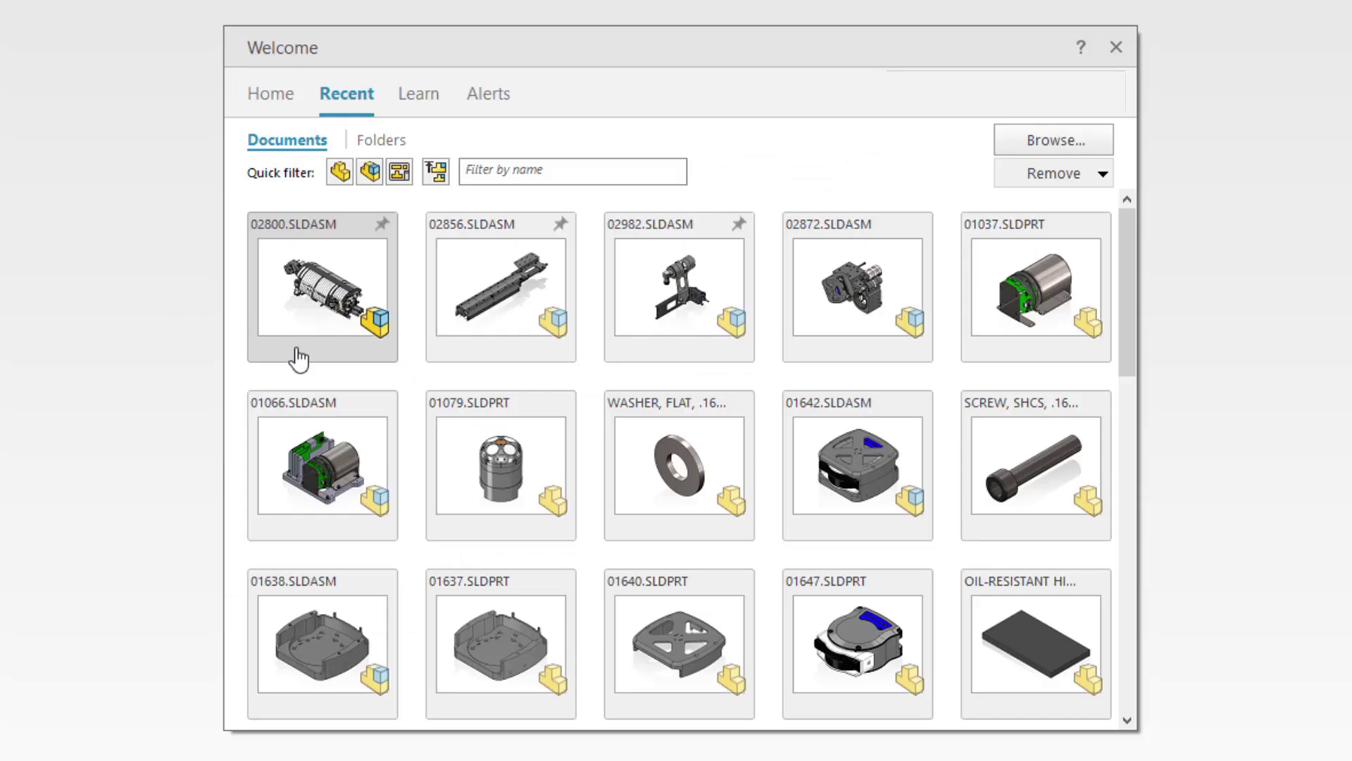
click(386, 353)
click(560, 380)
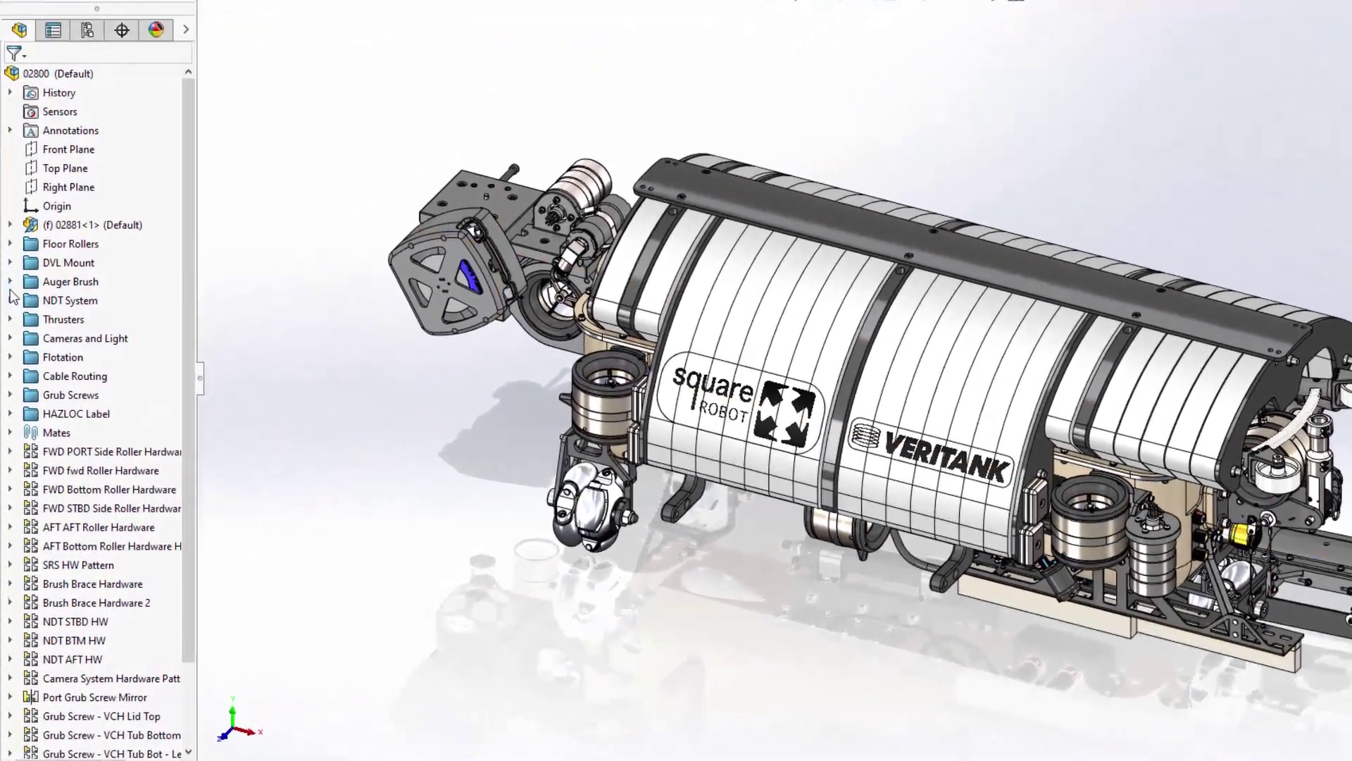
Step: Expand Auger Brush to browse 02856<2> and Brushroll, then collapse them and select 02856<2>
click(9, 281)
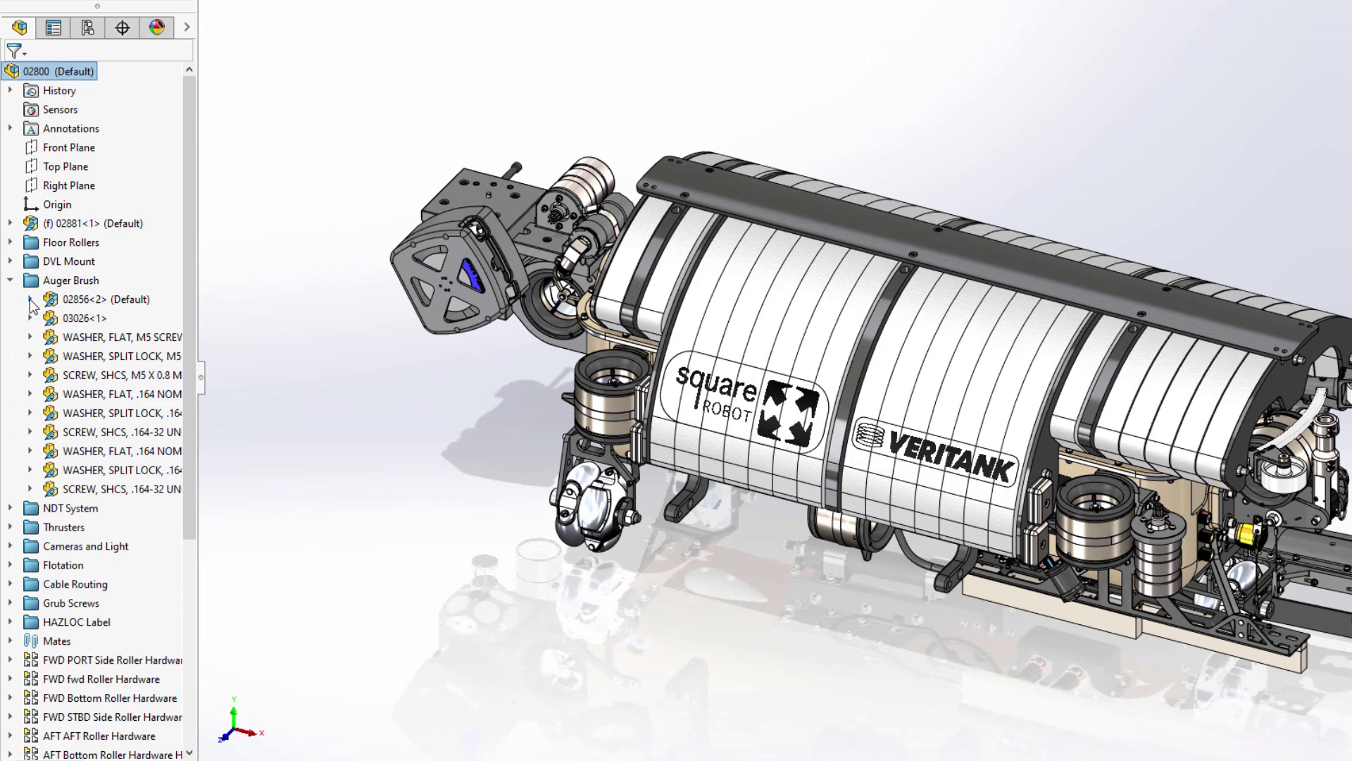
click(29, 299)
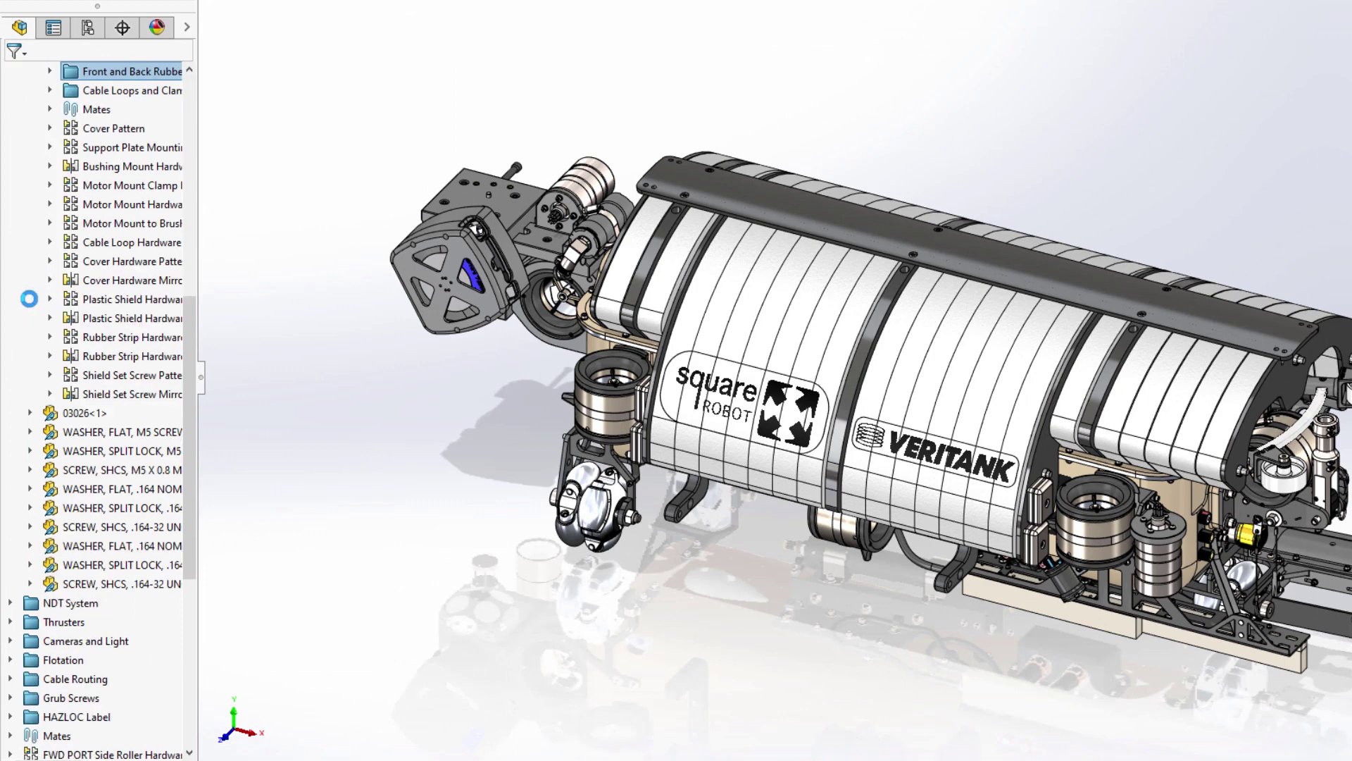
scroll(30, 302, up, 7)
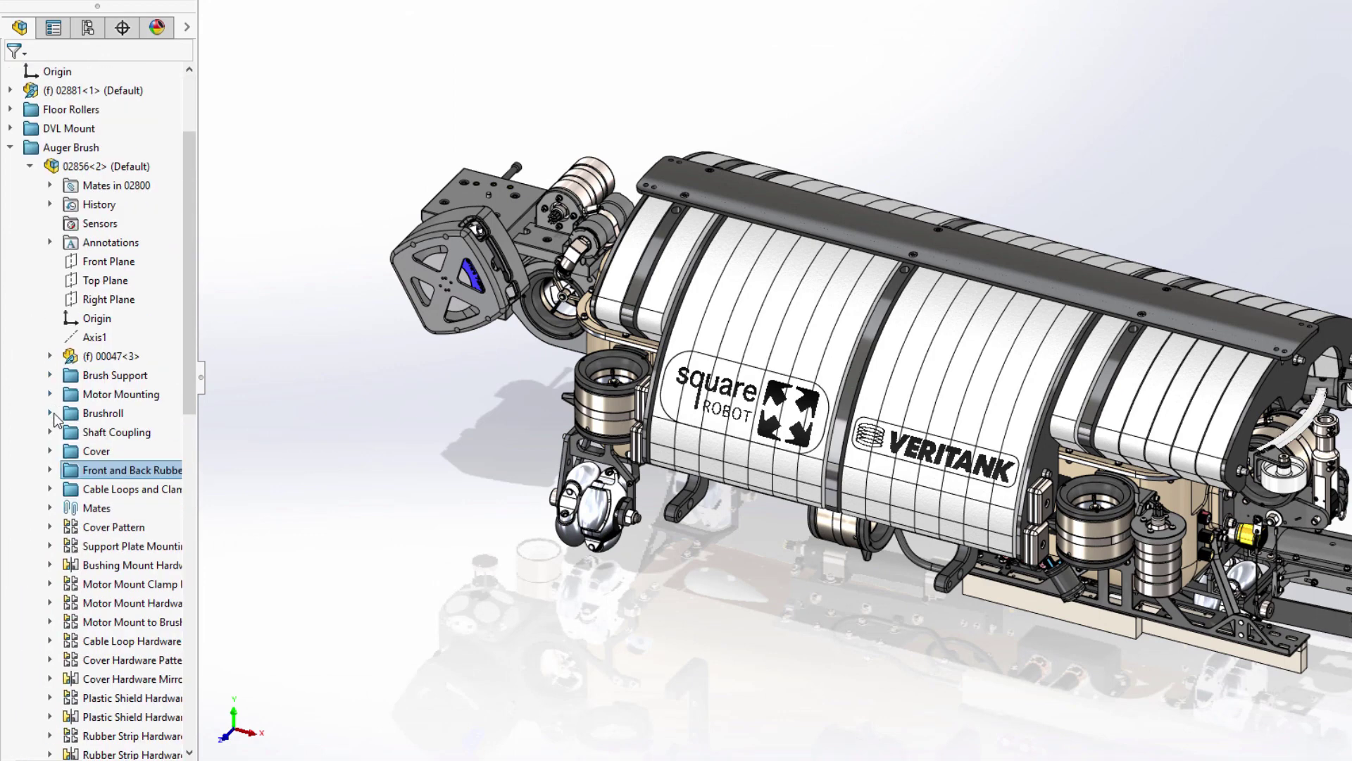
click(50, 413)
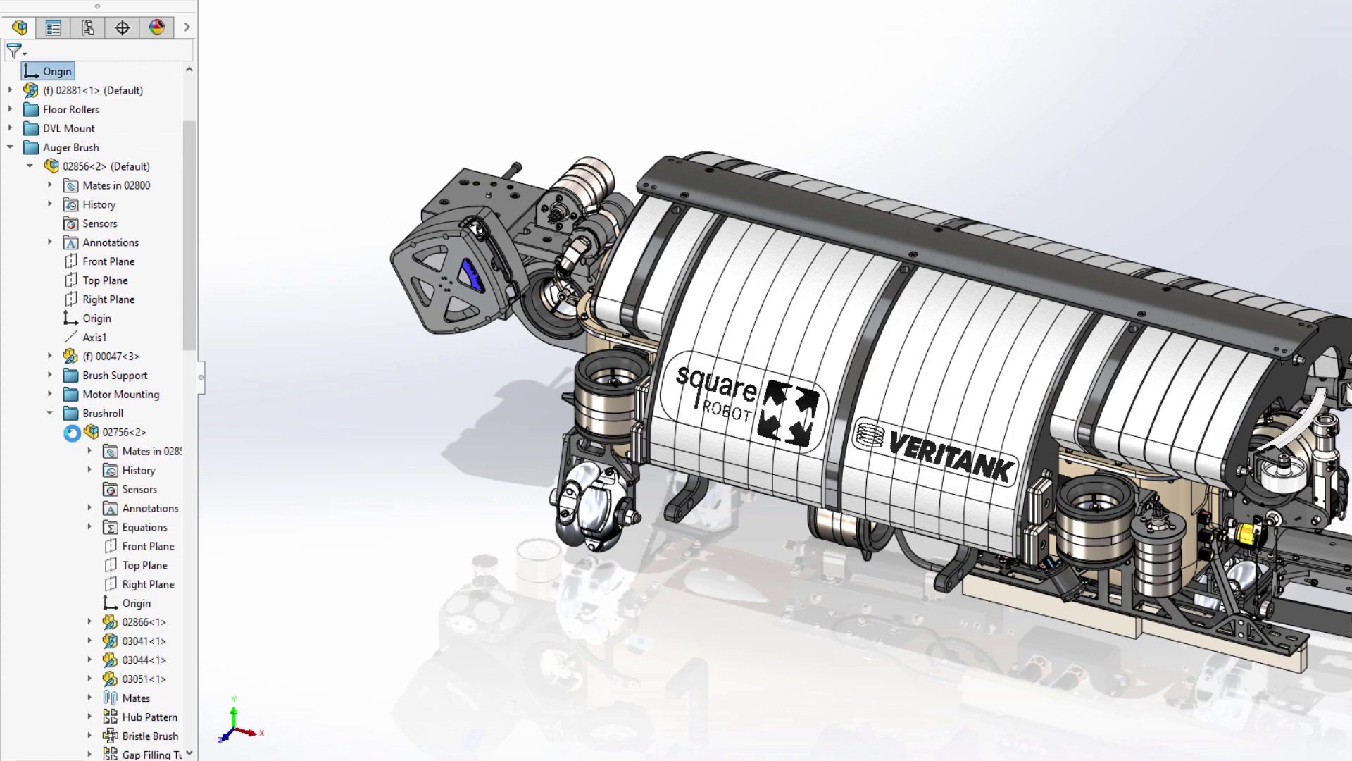
click(70, 431)
click(50, 411)
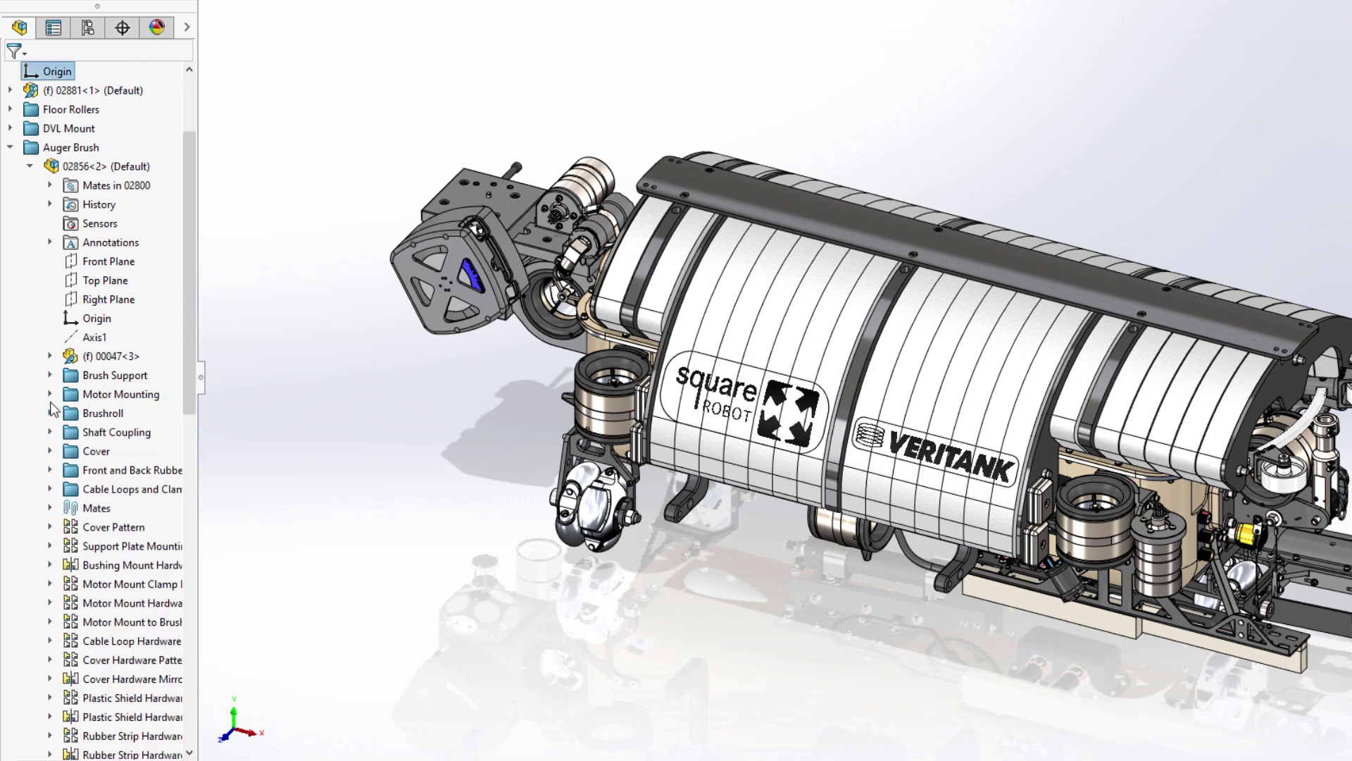
click(30, 166)
click(85, 166)
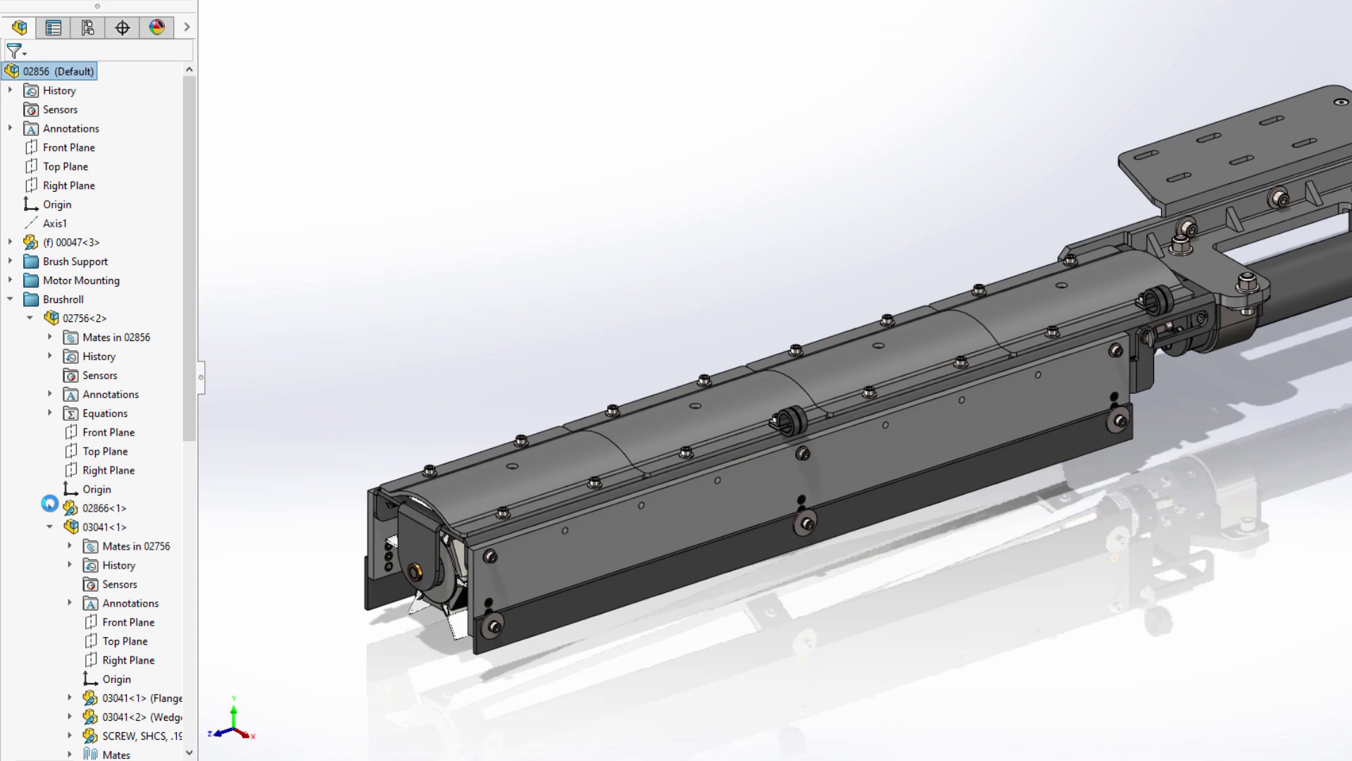
Step: Collapse the 02866, 03041, 02756 and Brushroll branches, then set 02856's lightweight components to resolved
click(49, 507)
click(50, 507)
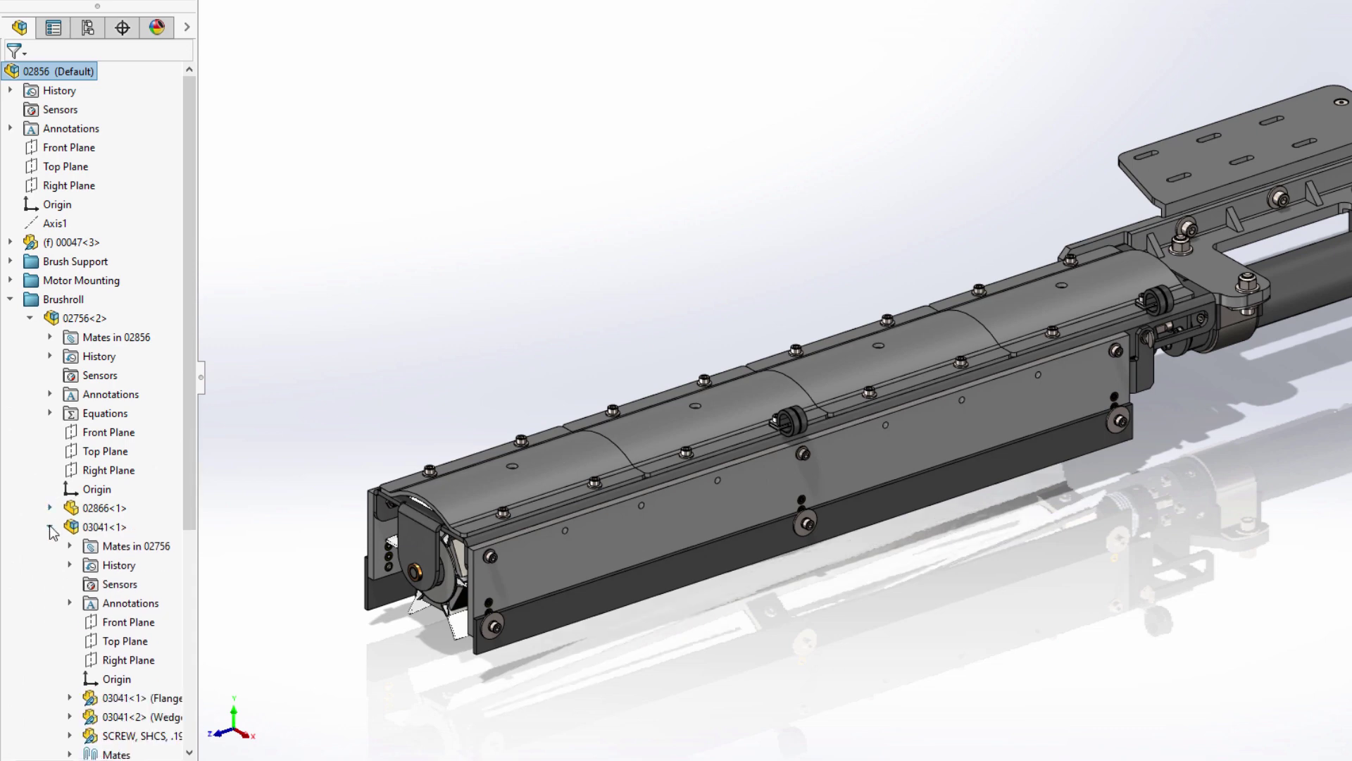
click(50, 527)
click(30, 319)
click(10, 300)
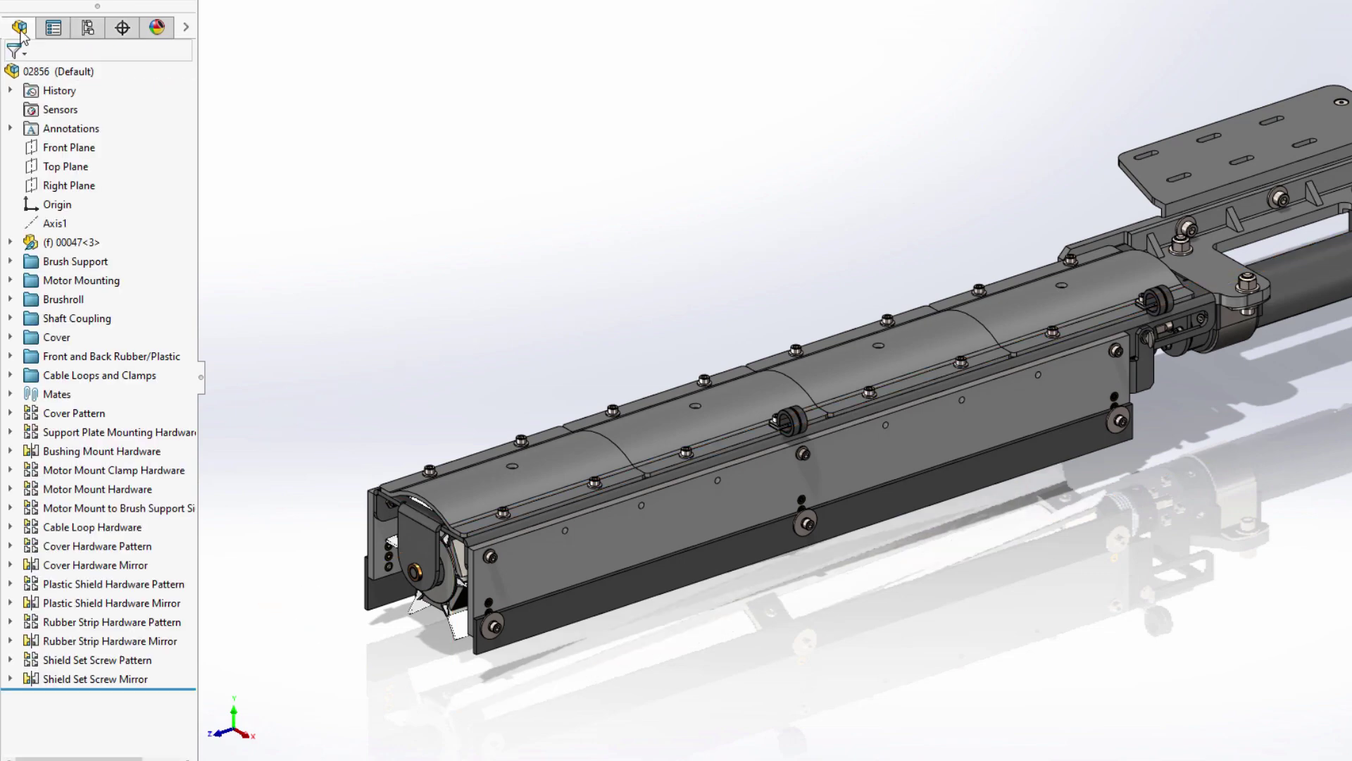
right_click(59, 72)
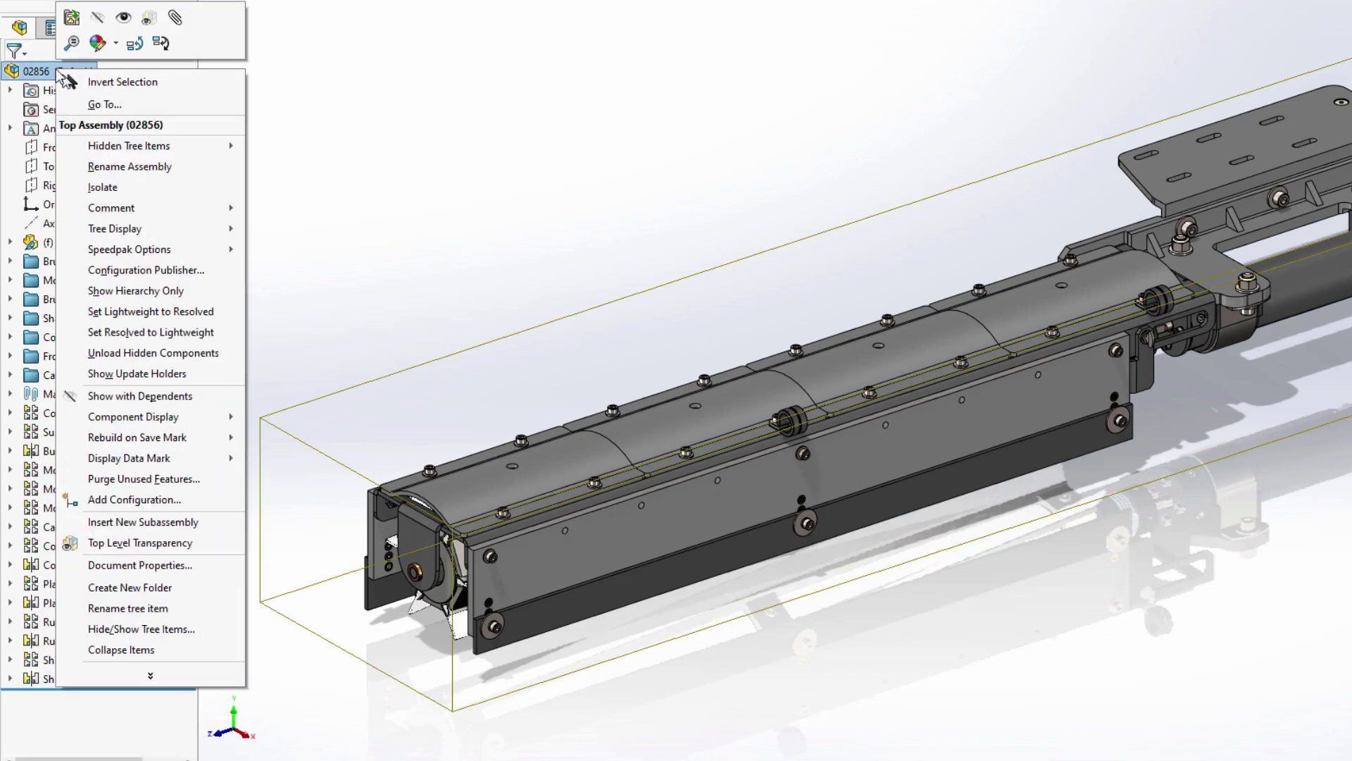
click(149, 312)
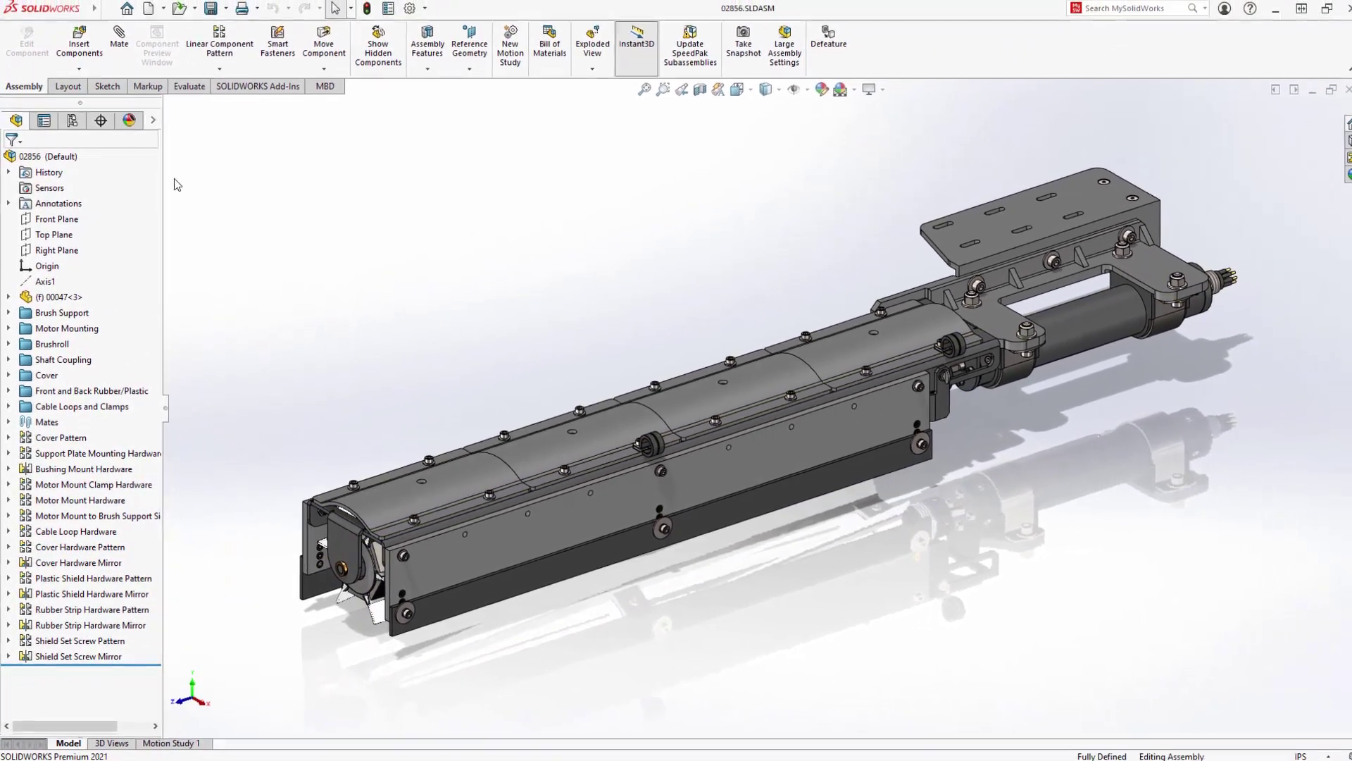
Step: Run Performance Evaluation on assembly 02856 and expand the Rebuild Performance section
click(190, 86)
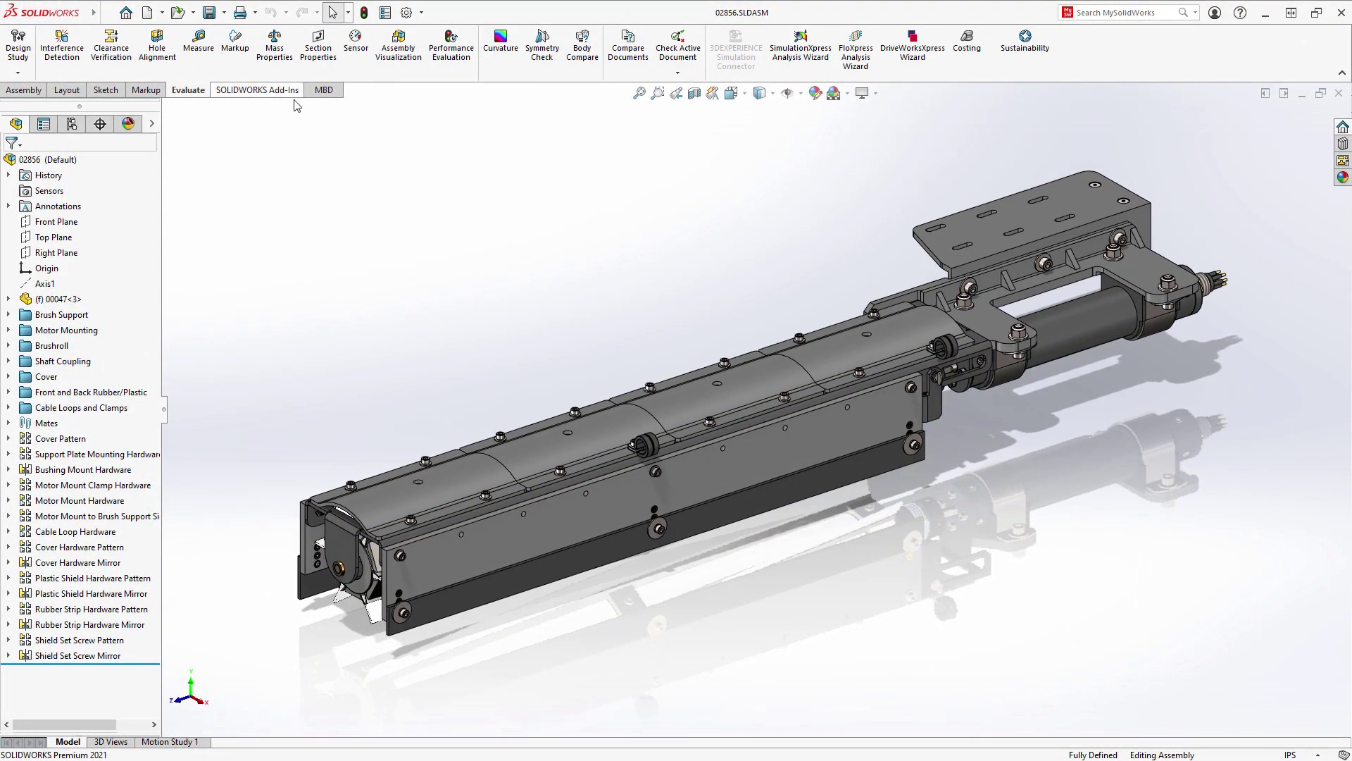
click(451, 48)
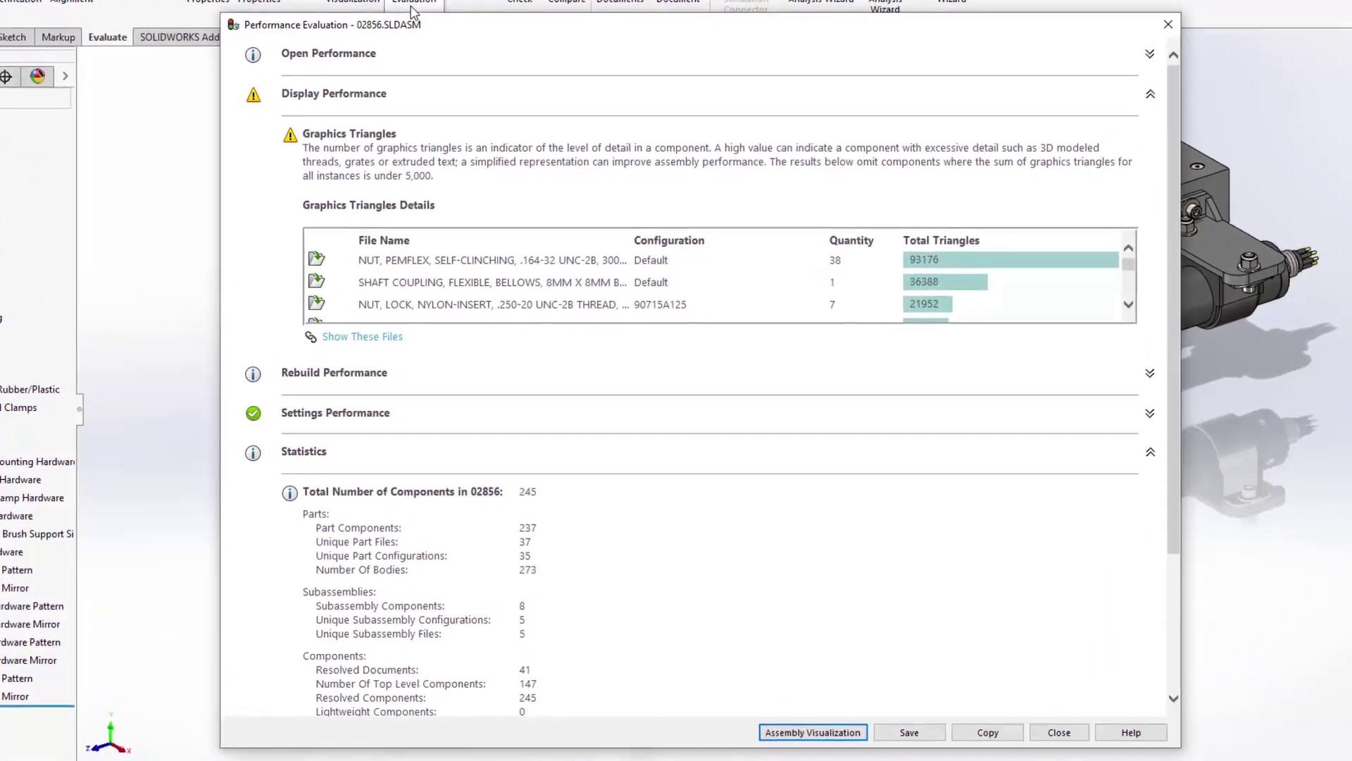
click(1156, 90)
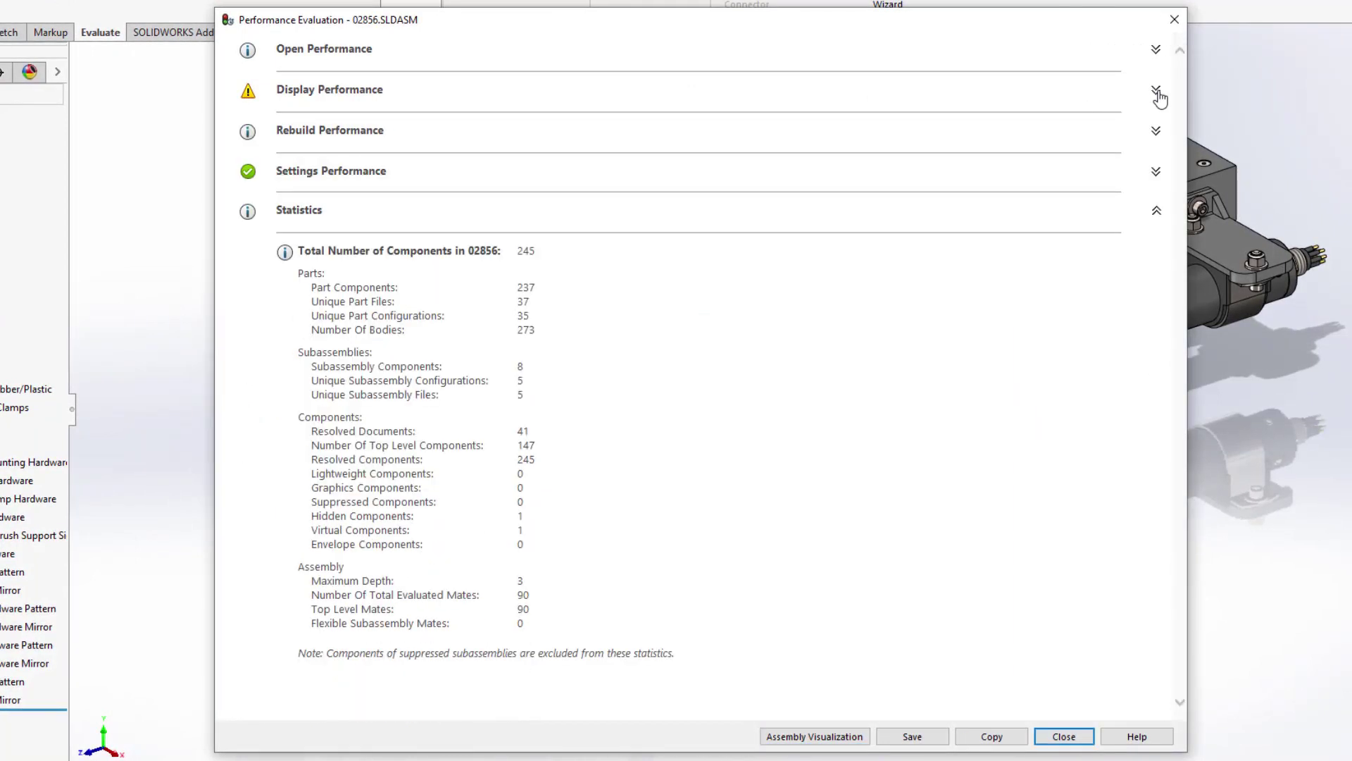
click(1156, 131)
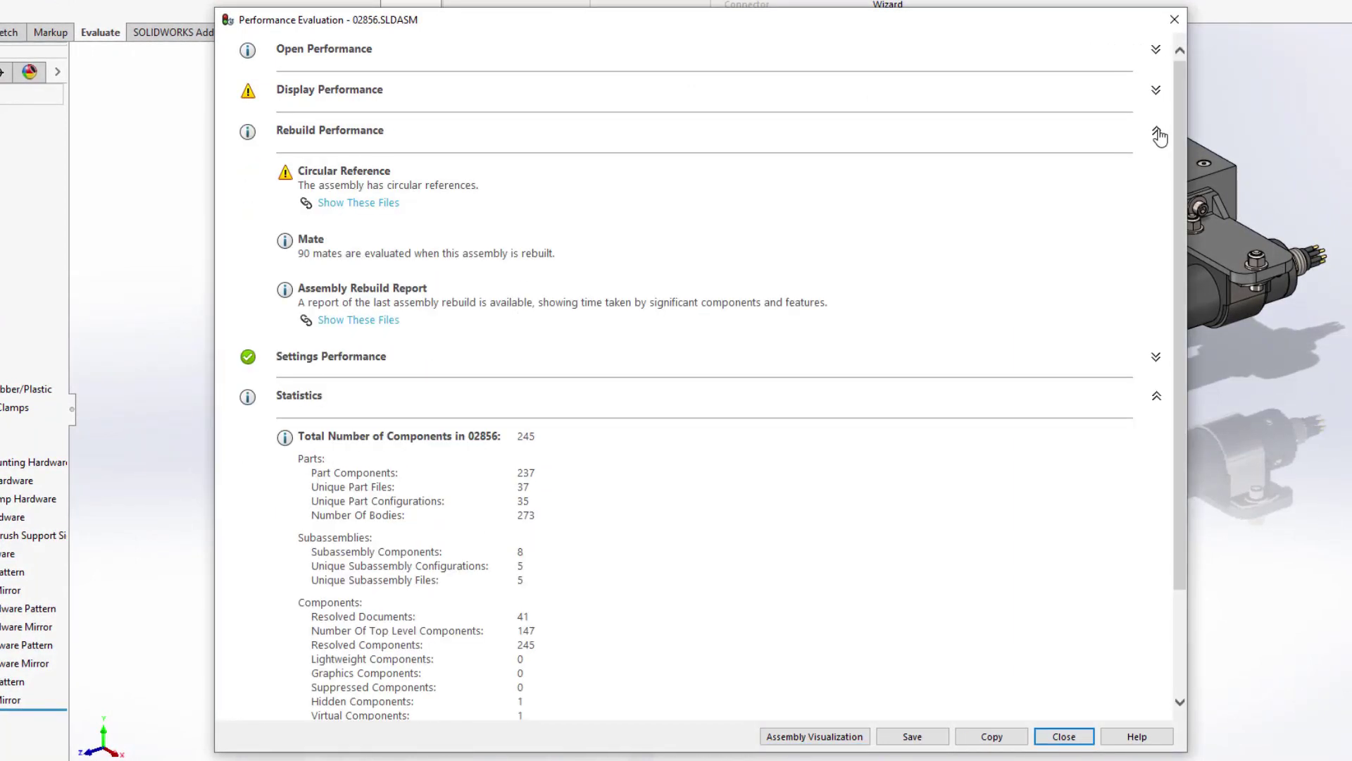
Step: List the circular reference files, review entries 1.1 through 2.2, and close the list
click(365, 205)
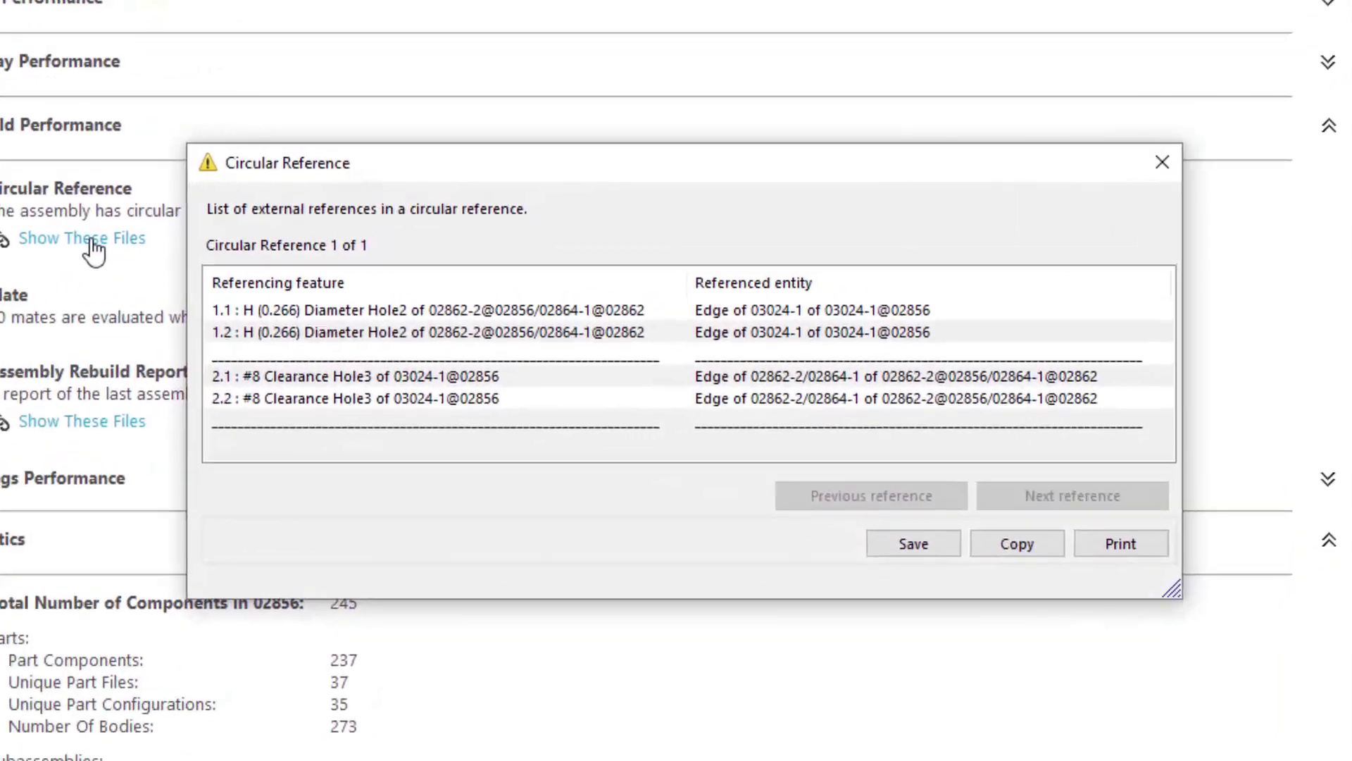
click(399, 310)
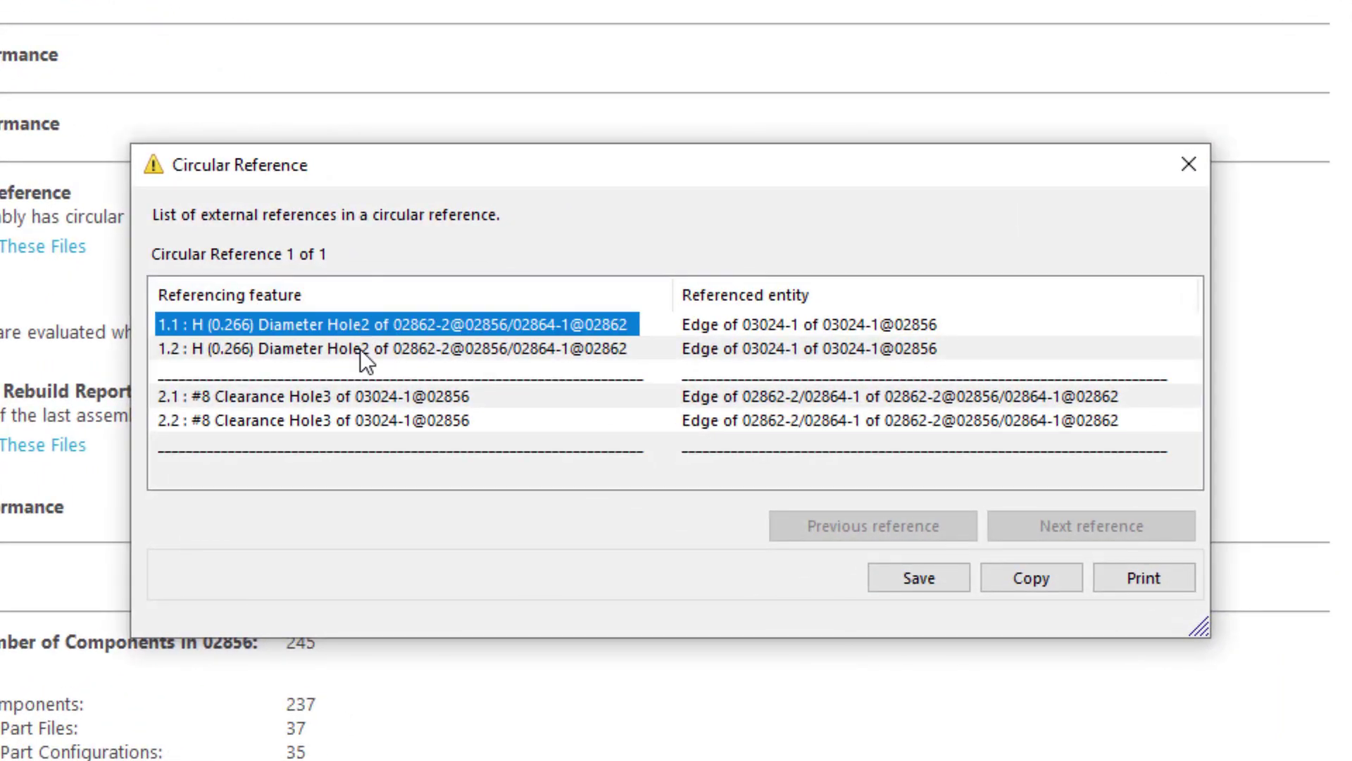
click(399, 332)
click(360, 396)
click(353, 419)
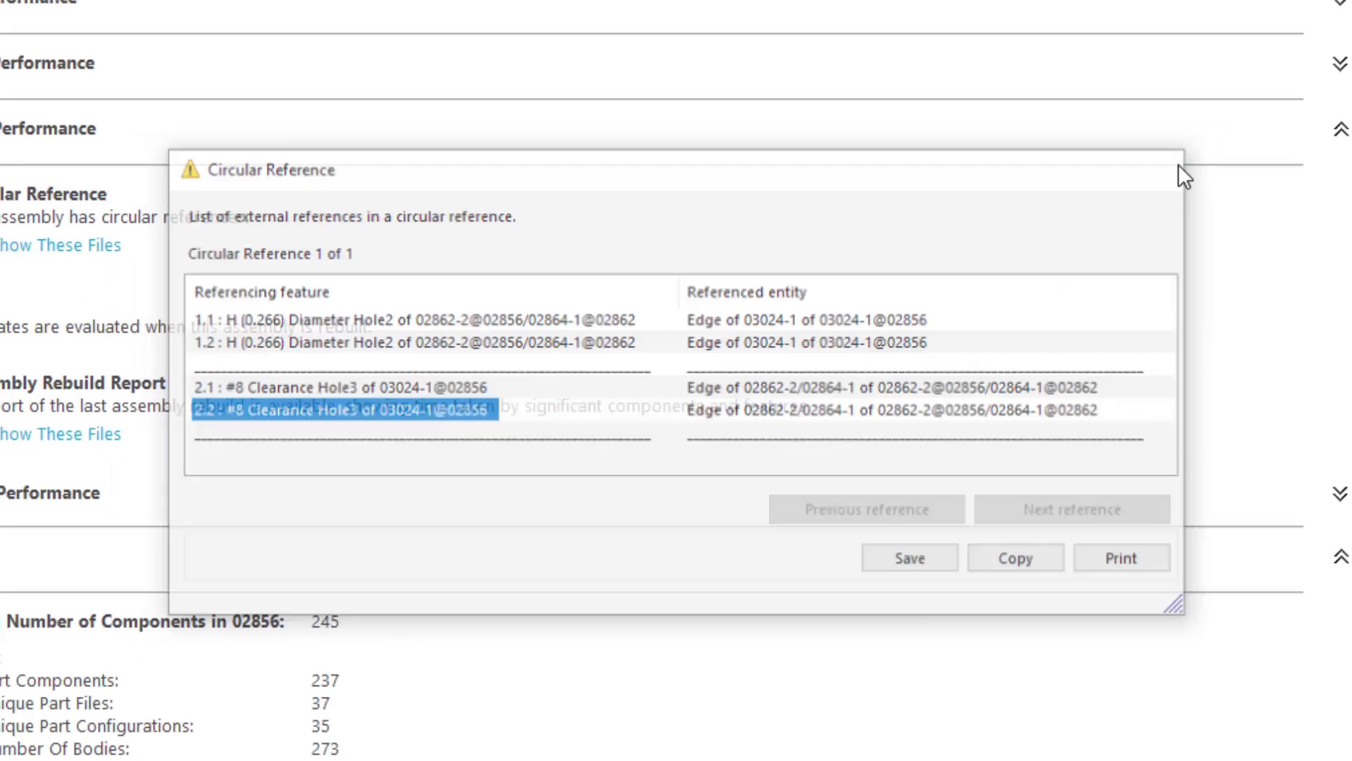
click(1189, 164)
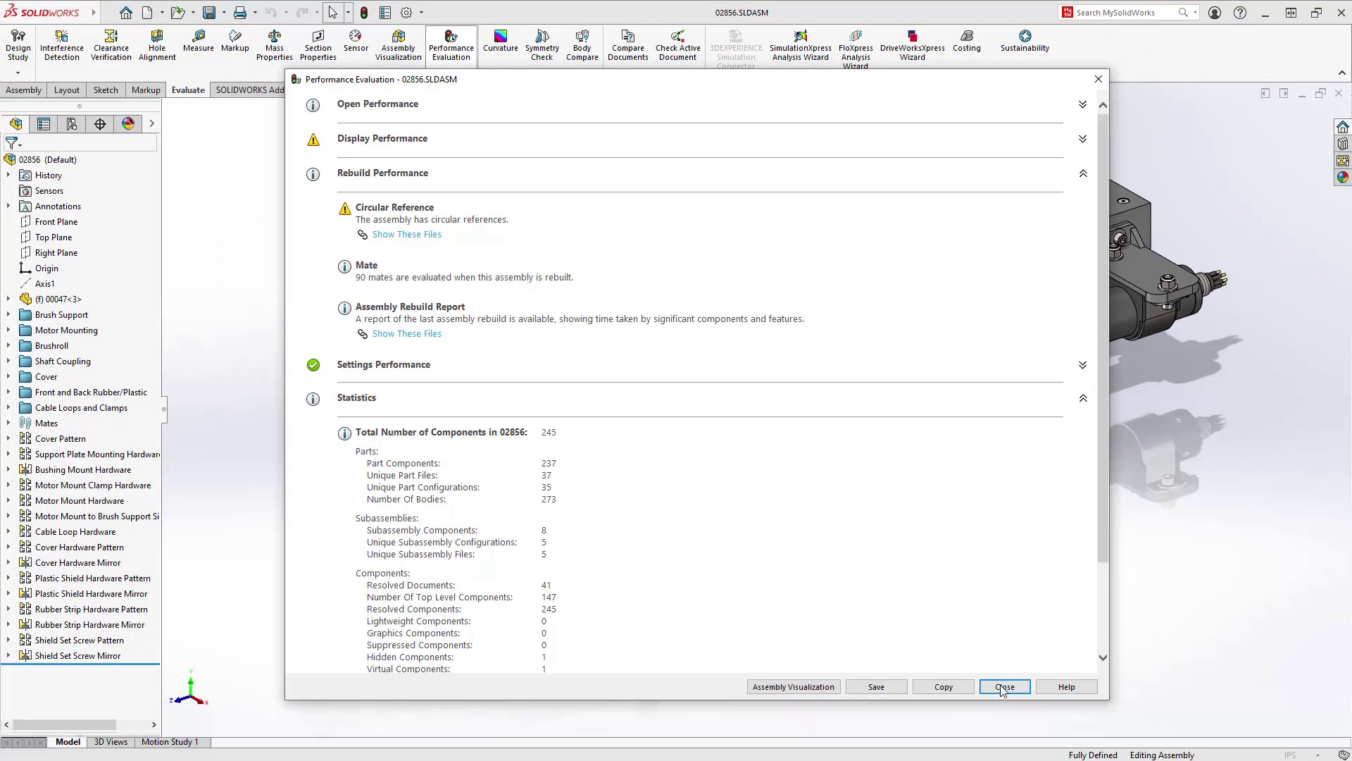
Step: Close the report, zoom in on part 02864 and isolate it
click(1003, 688)
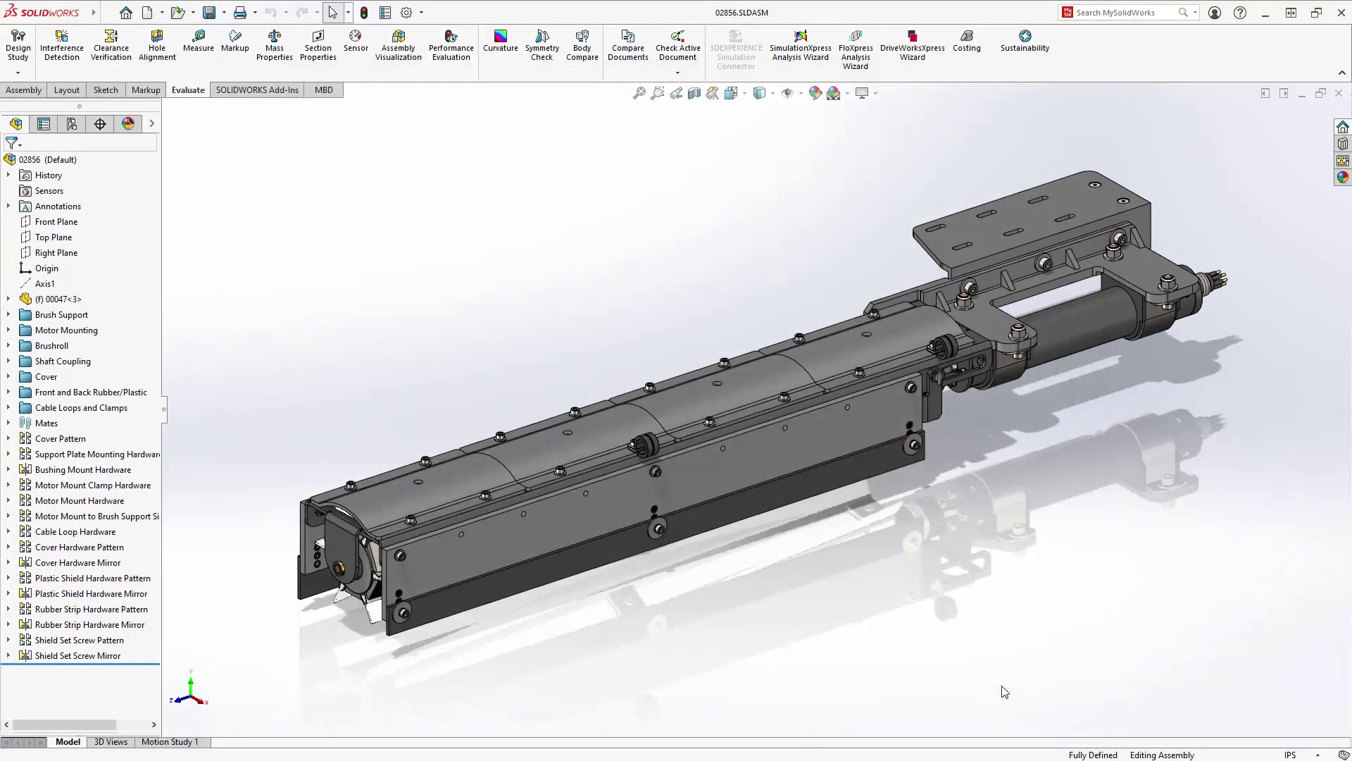
click(732, 93)
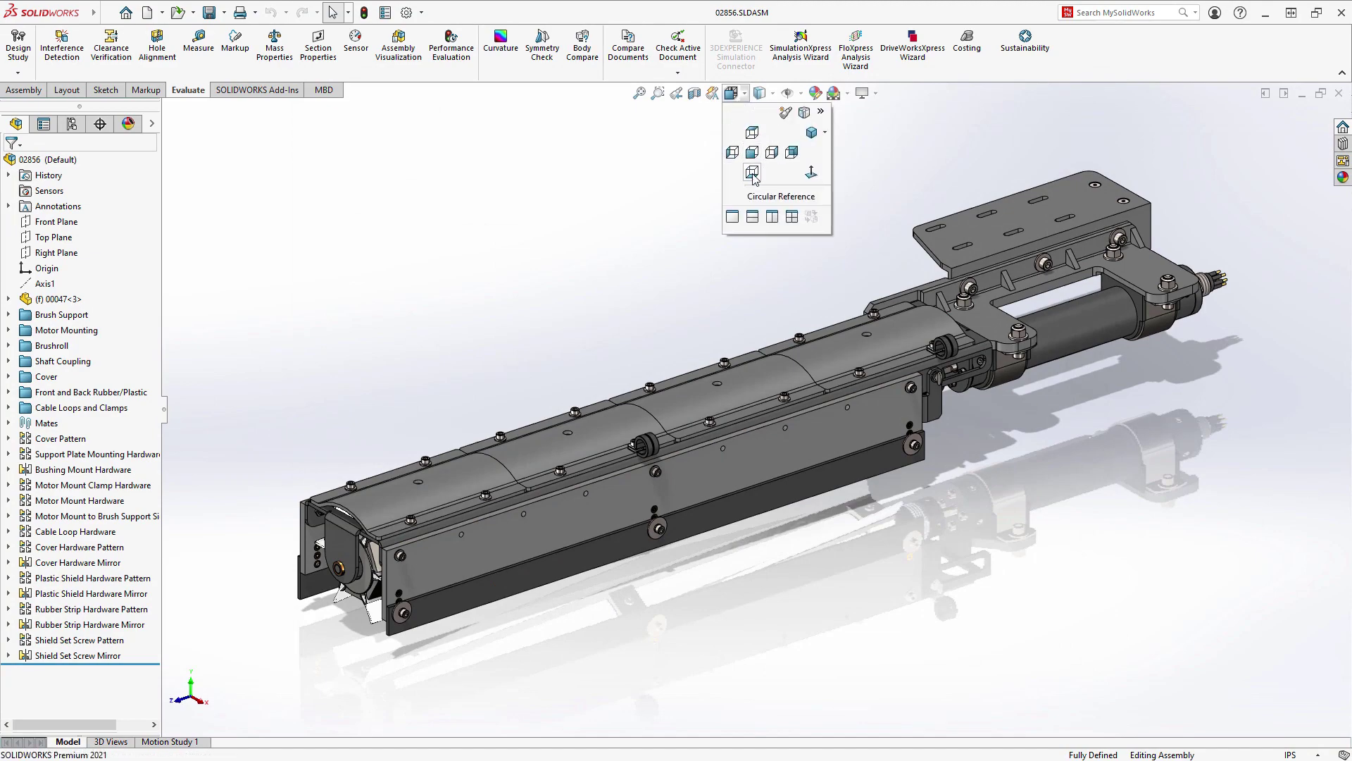
scroll(930, 227, down, 10)
click(1059, 382)
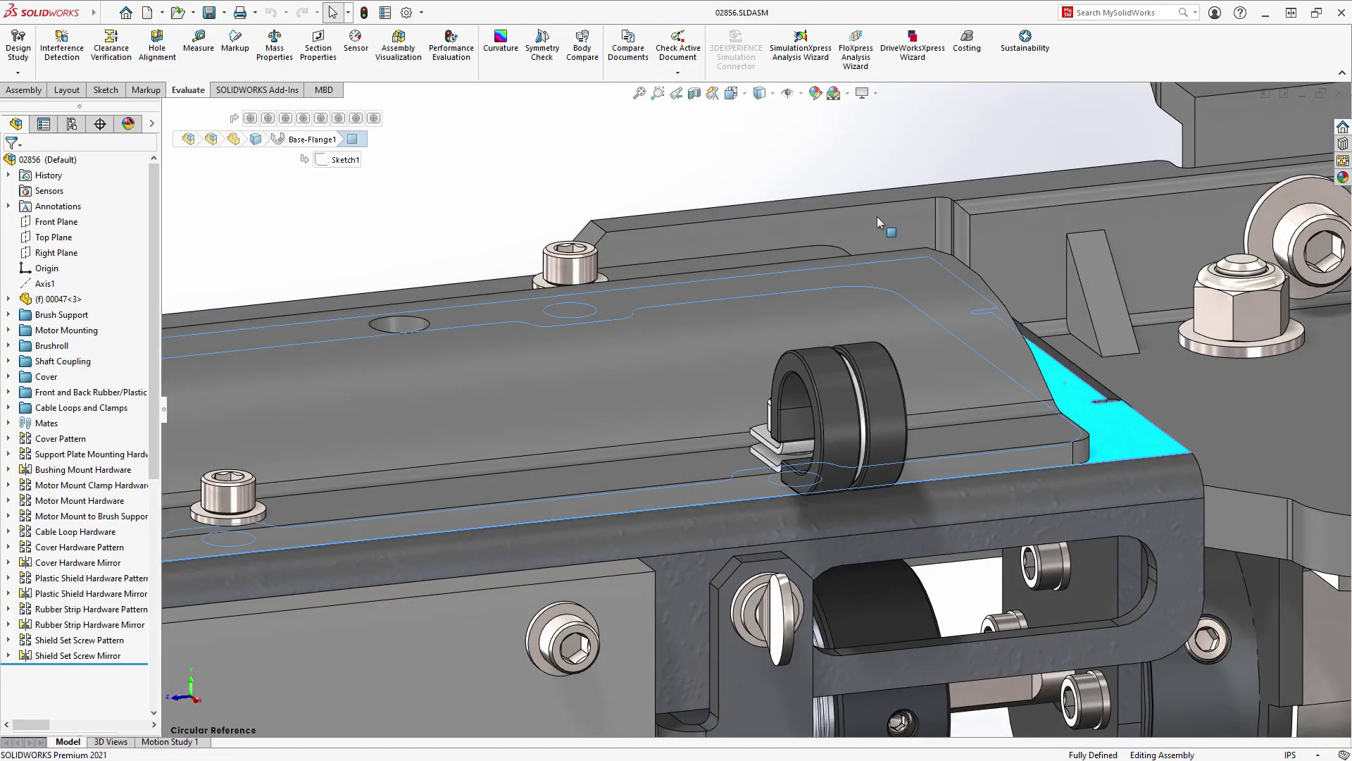
ctrl+click(733, 211)
right_click(585, 92)
key(Escape)
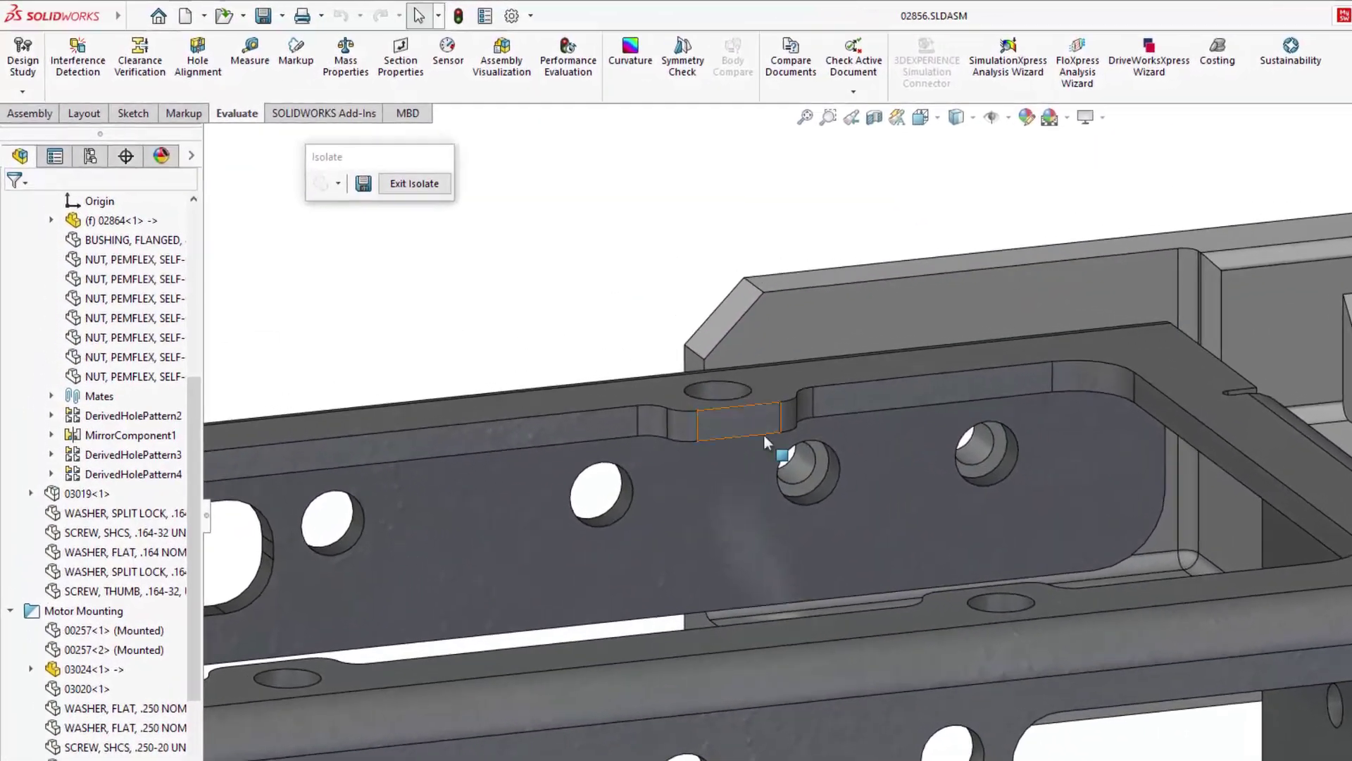
Step: Review the hole feature's Concentric7 and Concentric8 position relations, then cancel without changes
click(828, 486)
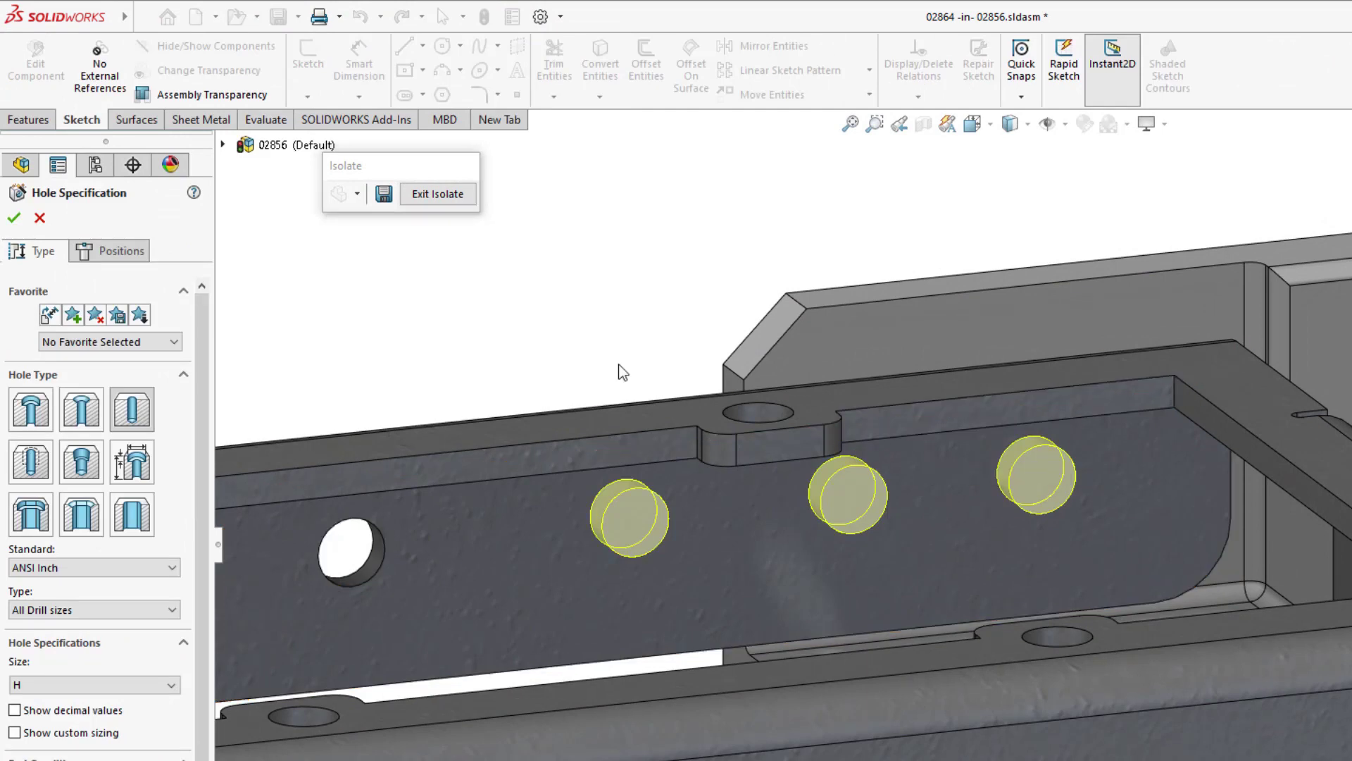
click(121, 252)
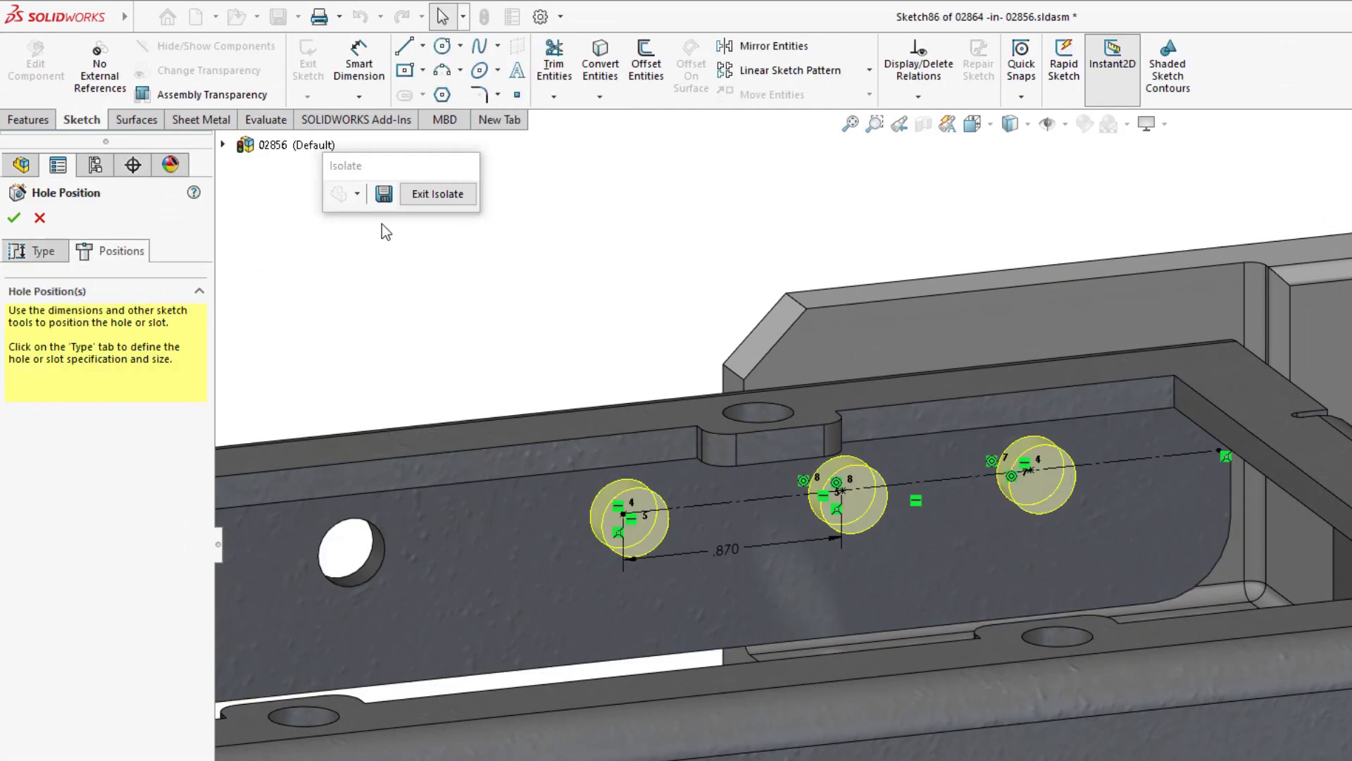
click(913, 71)
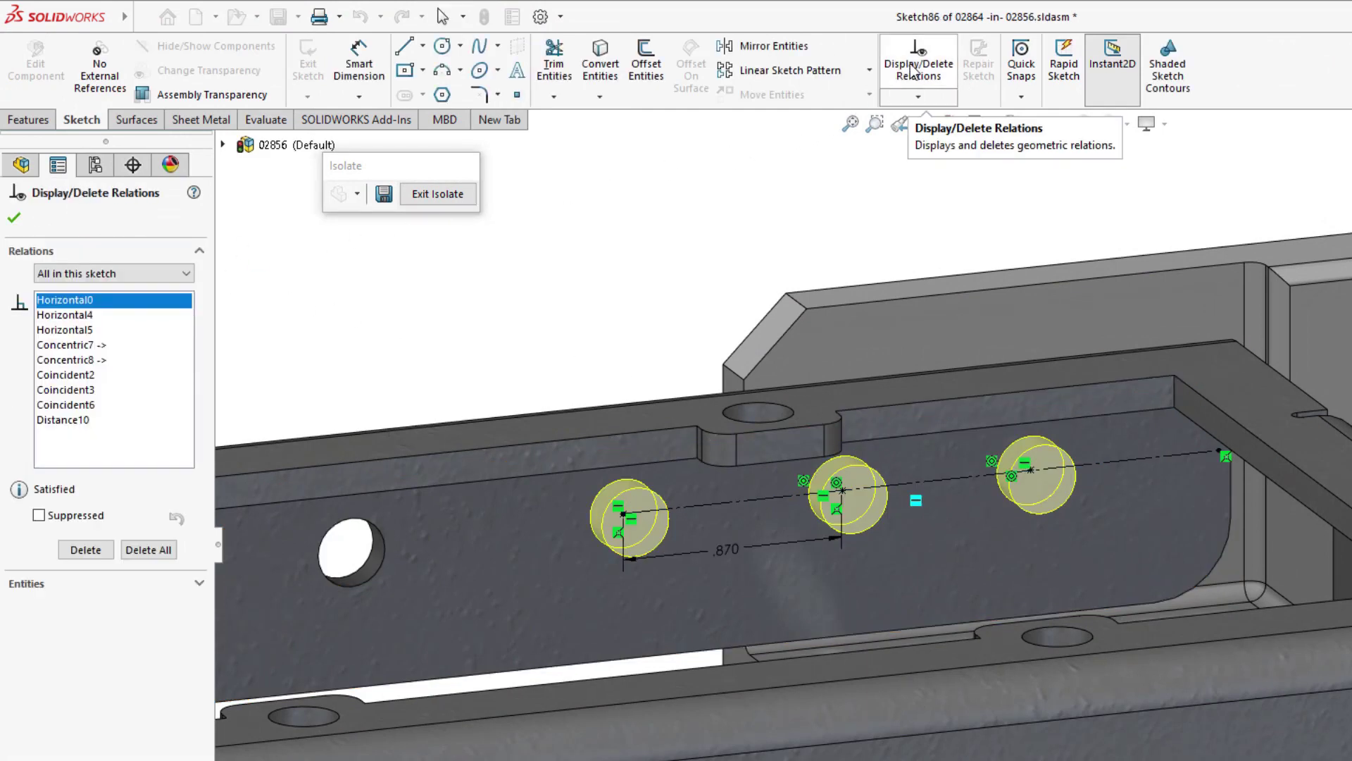
click(88, 347)
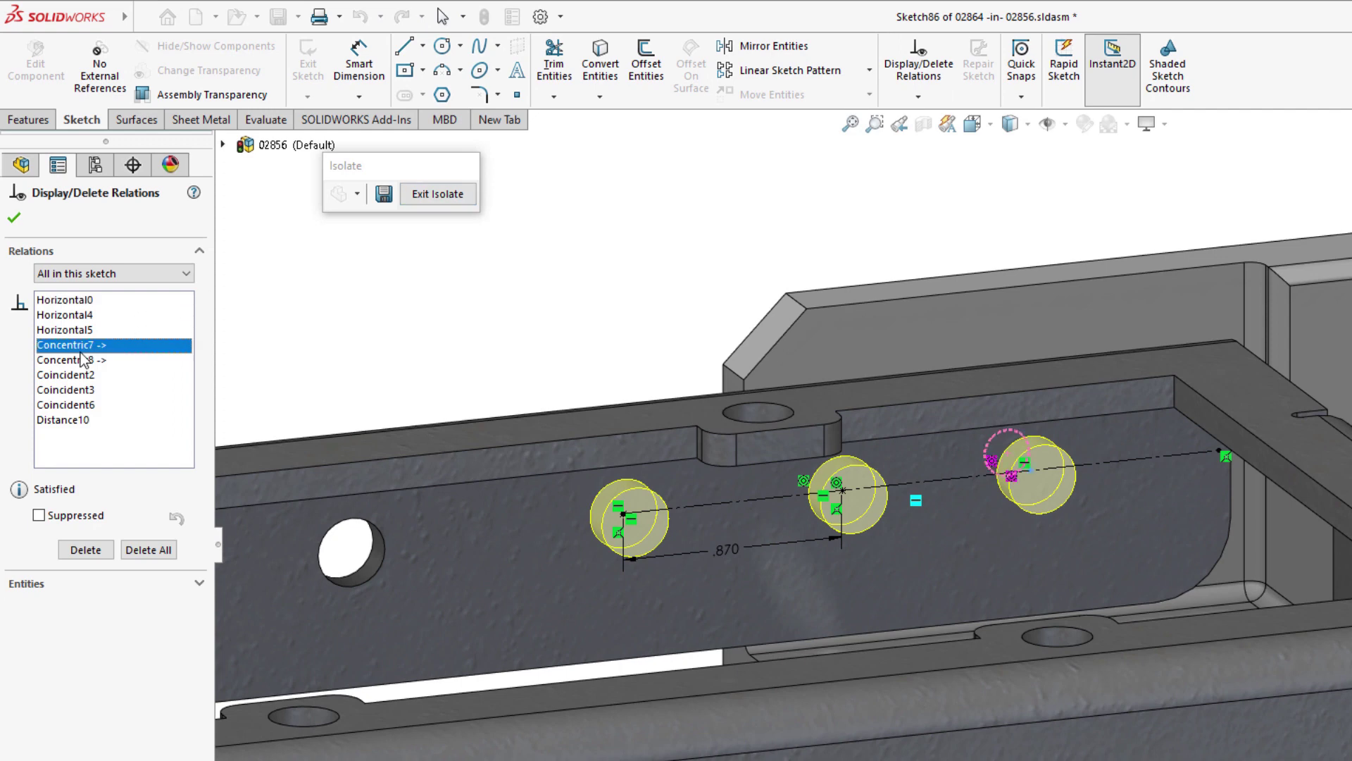
click(78, 360)
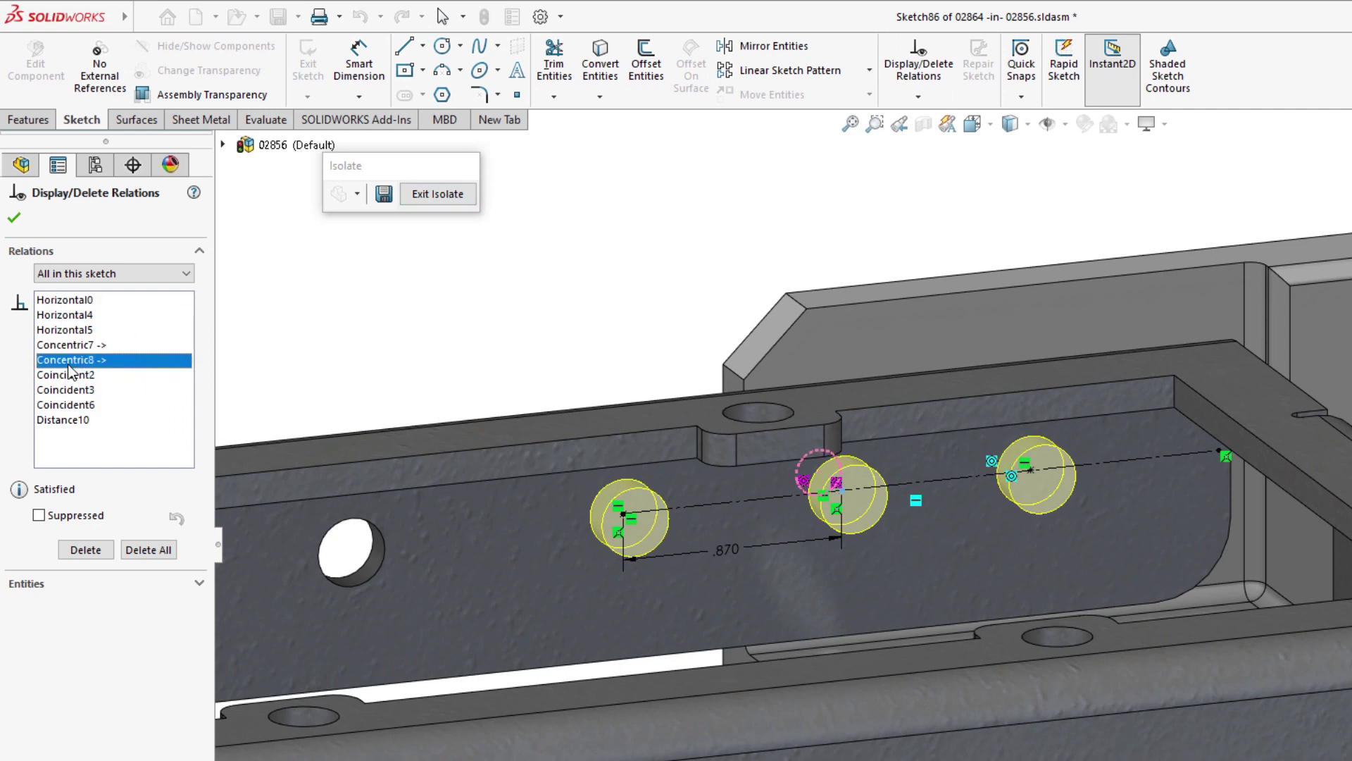
click(14, 217)
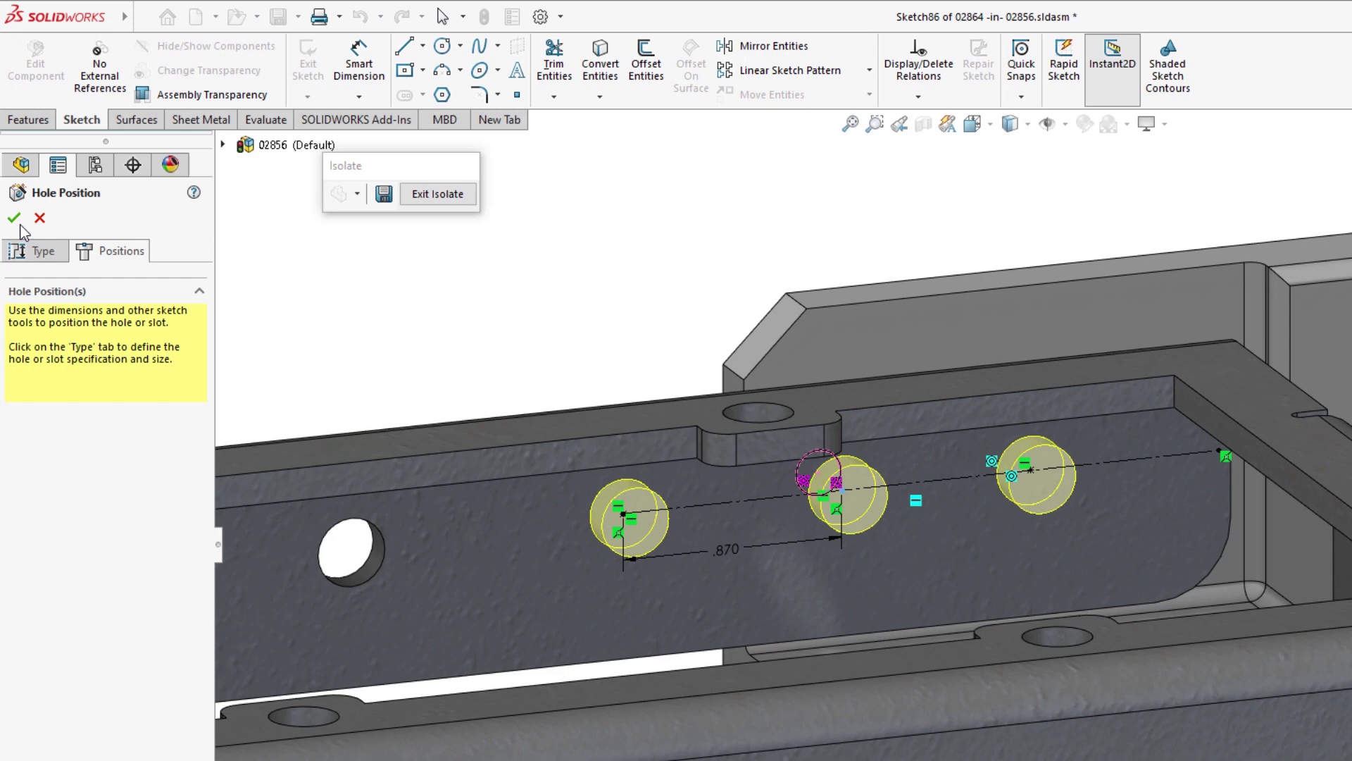
click(40, 219)
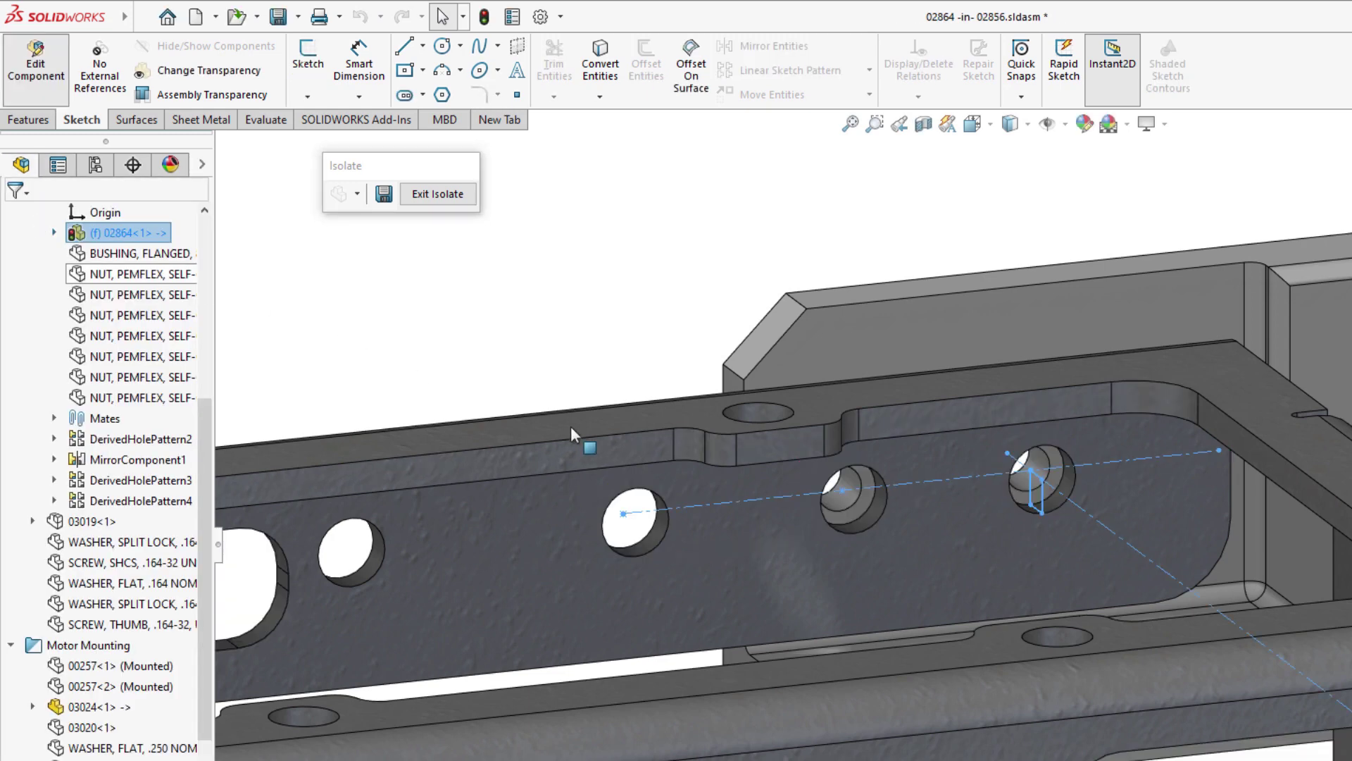
Step: Edit the #8 clearance hole feature of part 03024 and view its hole positions
click(841, 489)
click(896, 412)
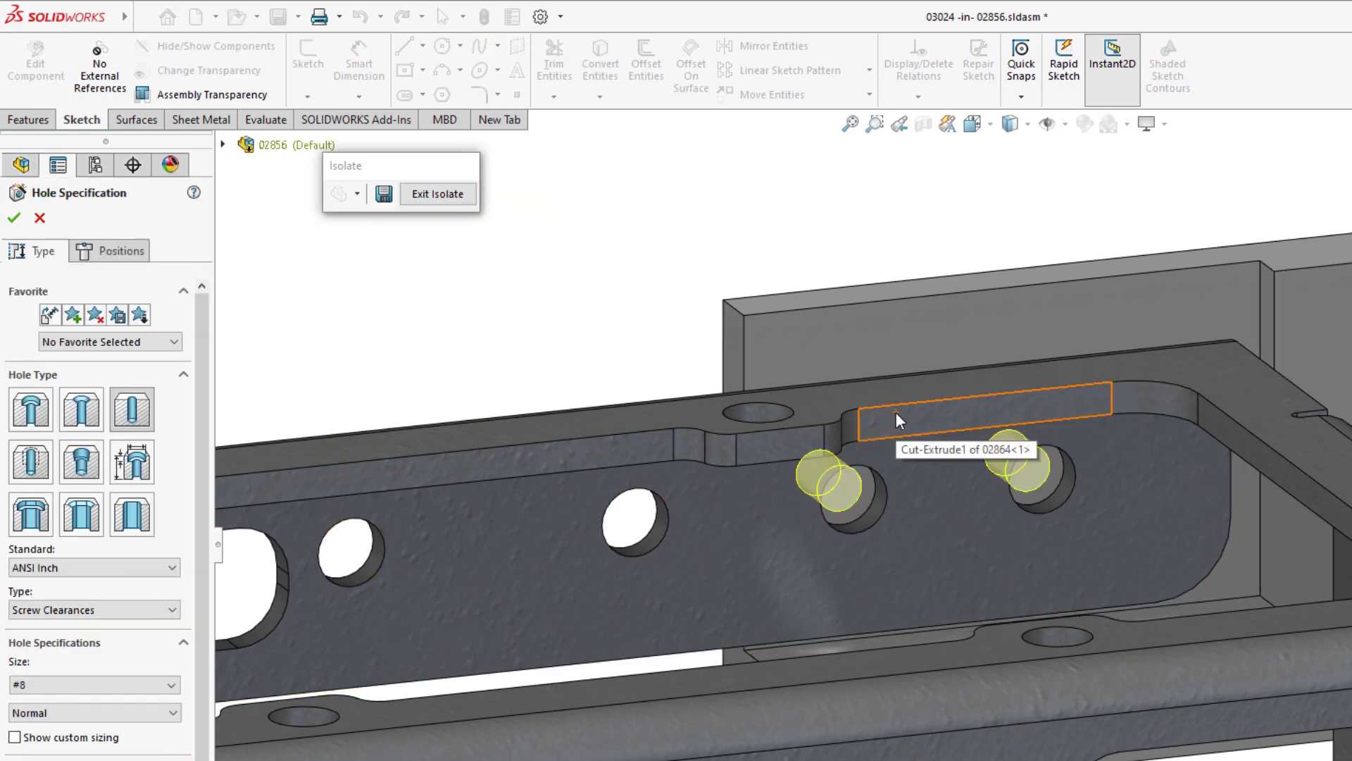
click(129, 260)
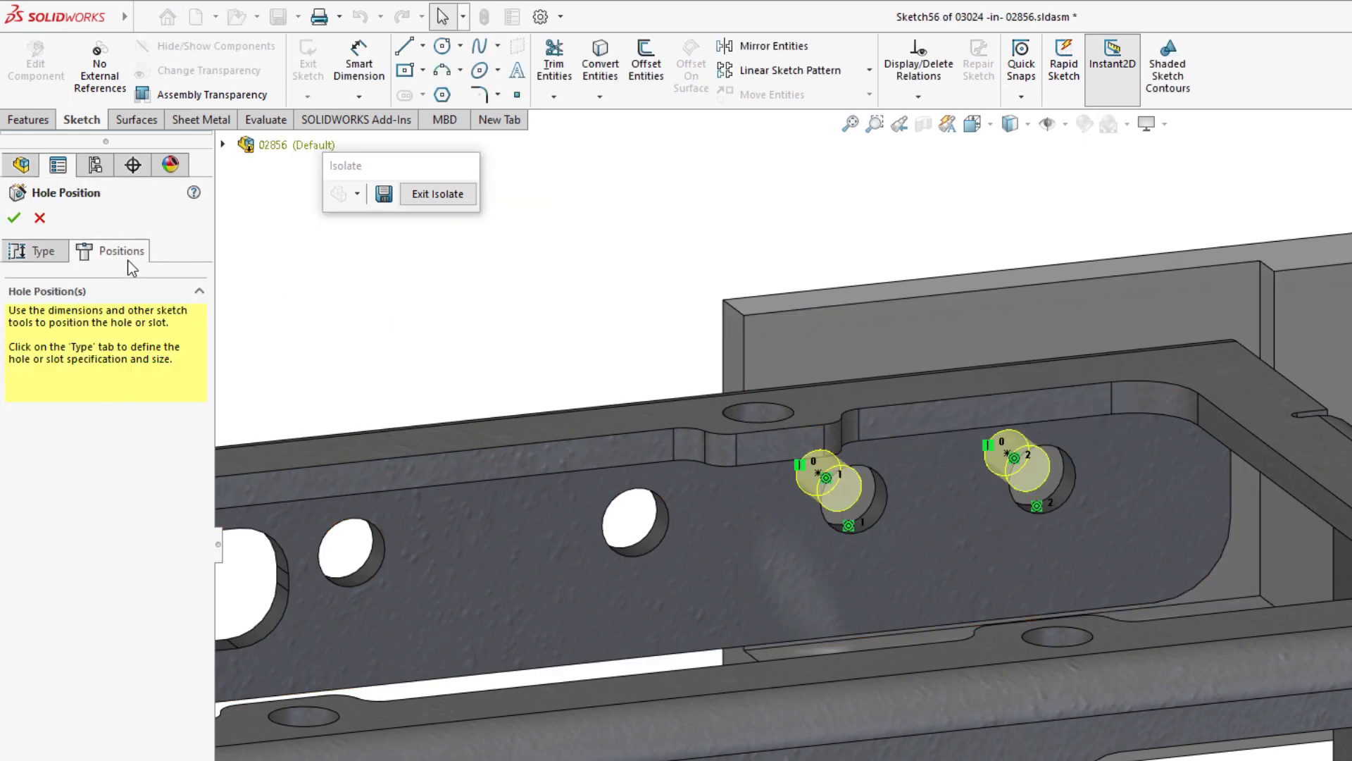
Step: Delete the Concentric1 and Concentric2 relations, keeping only Vertical0
click(937, 74)
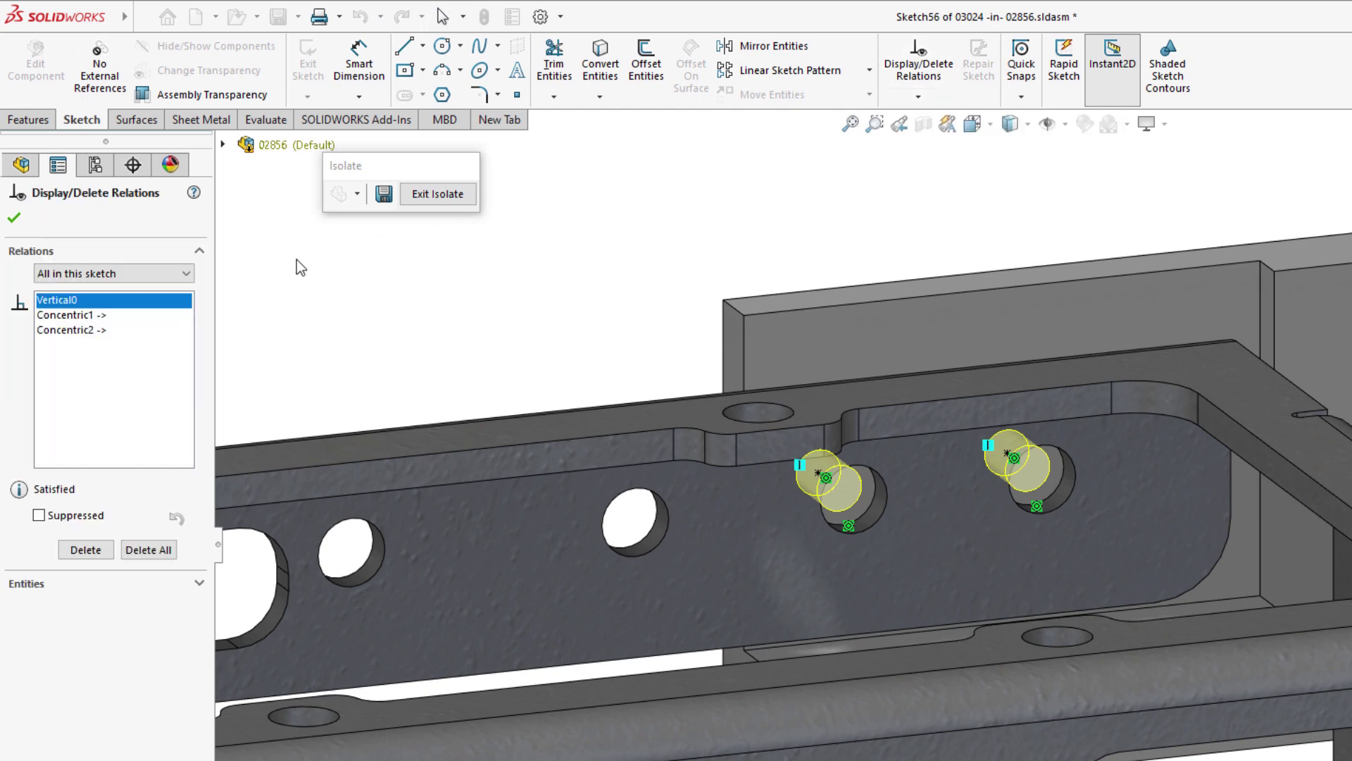
click(89, 315)
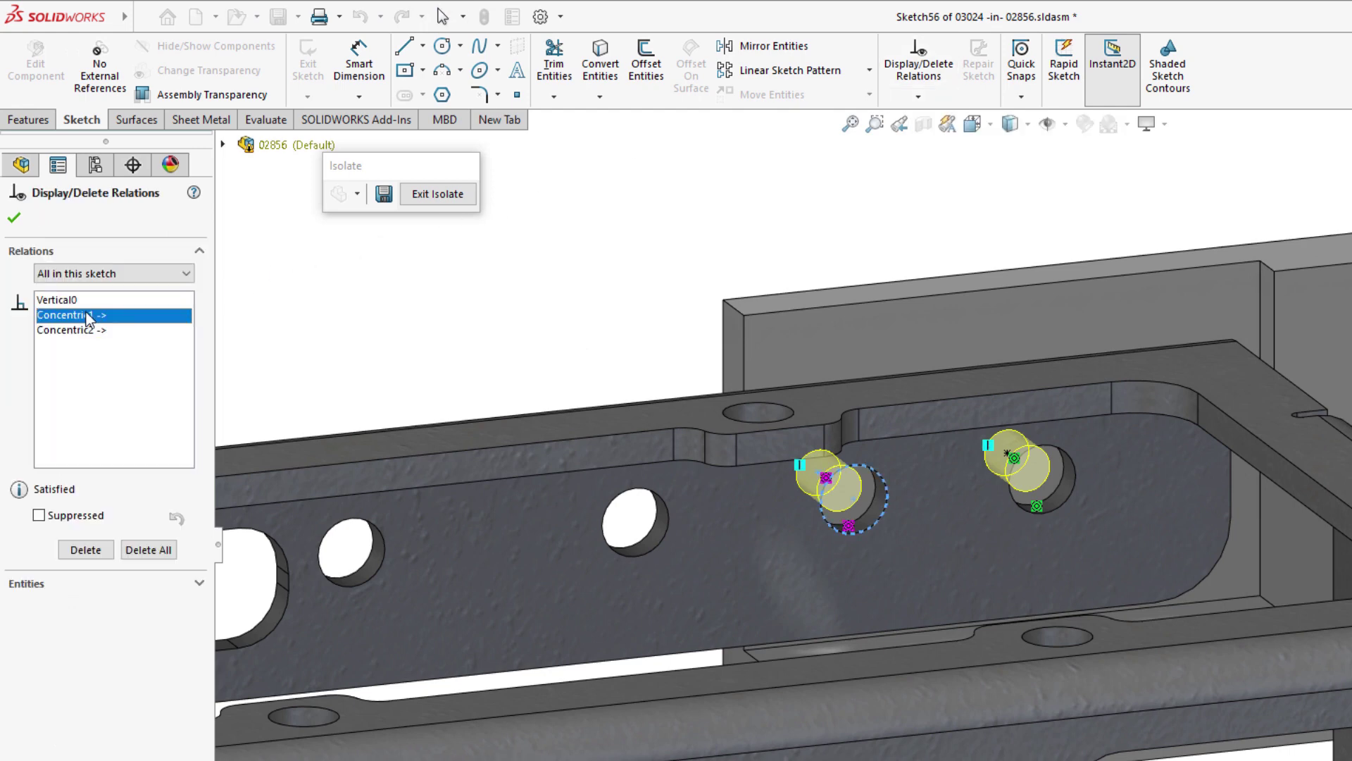
click(80, 330)
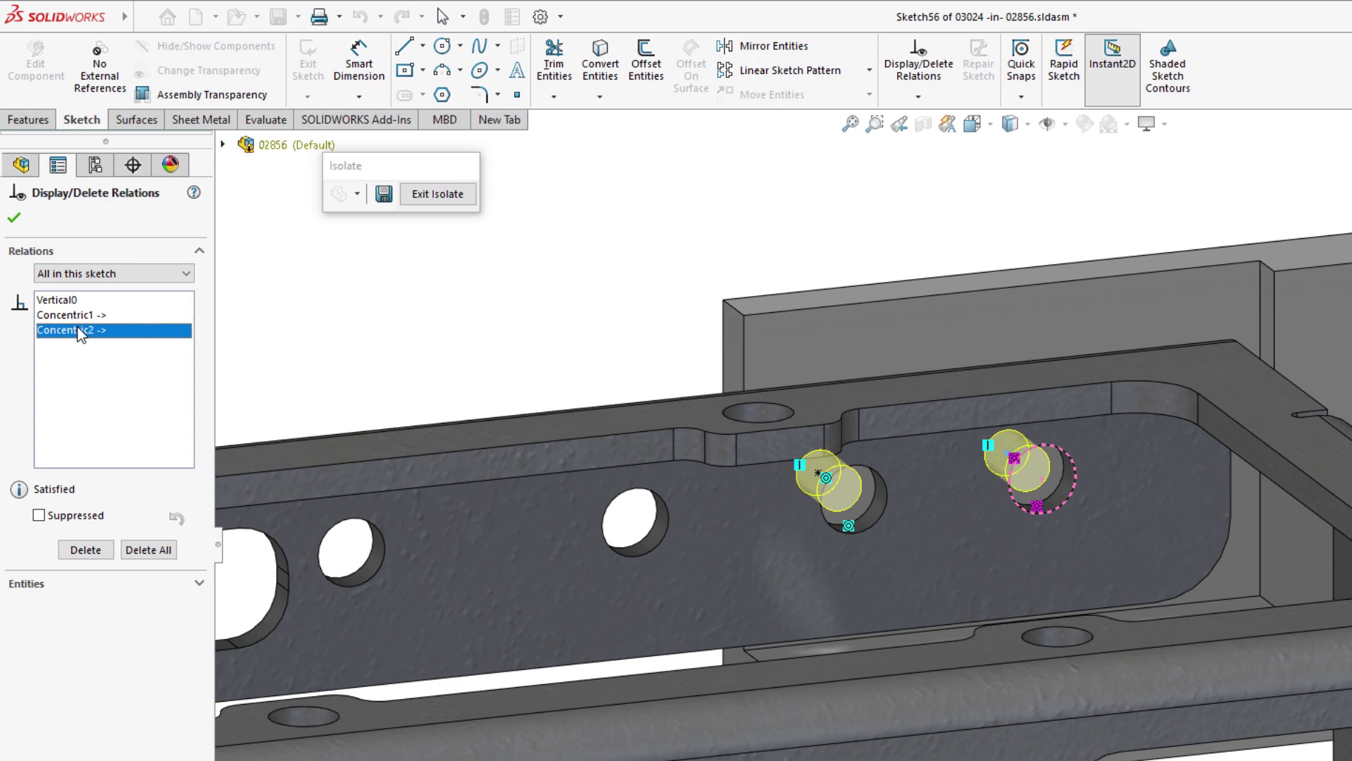
key(Delete)
key(Delete)
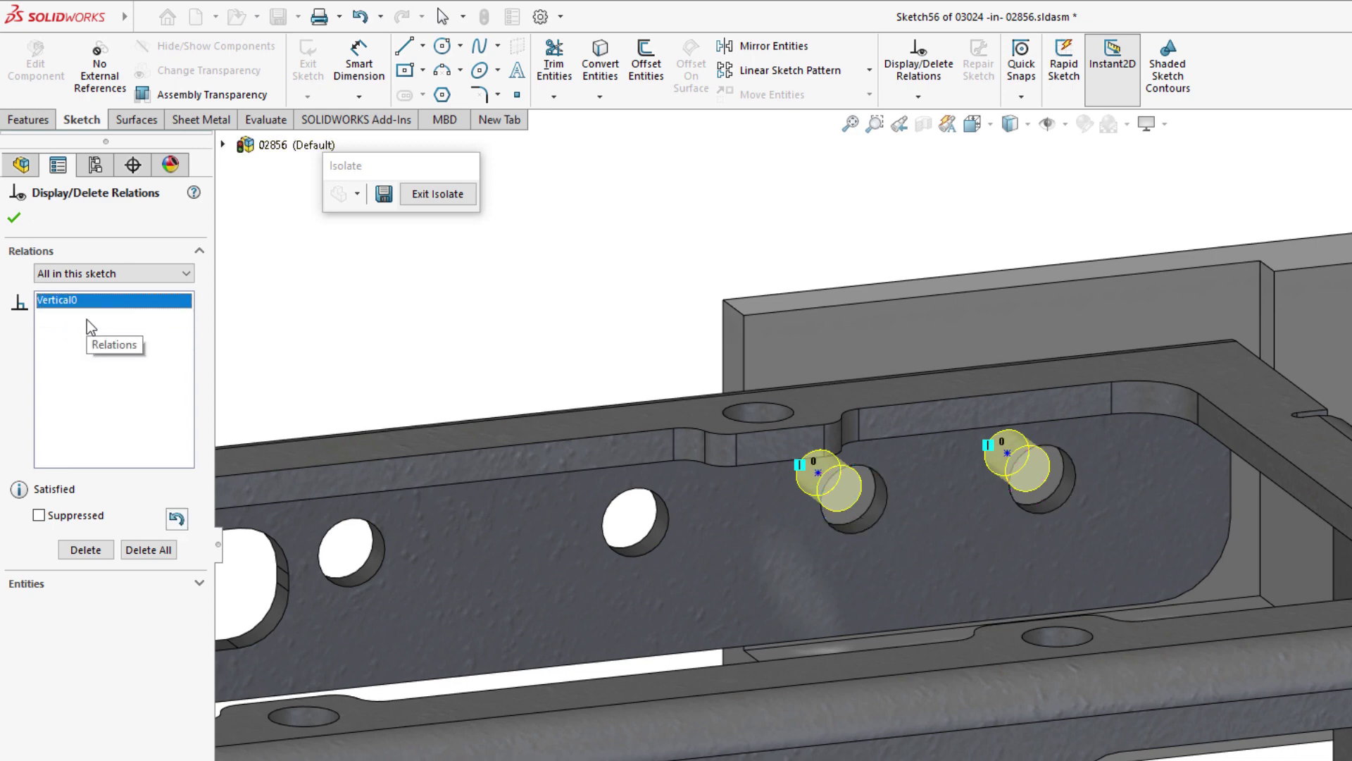
key(Return)
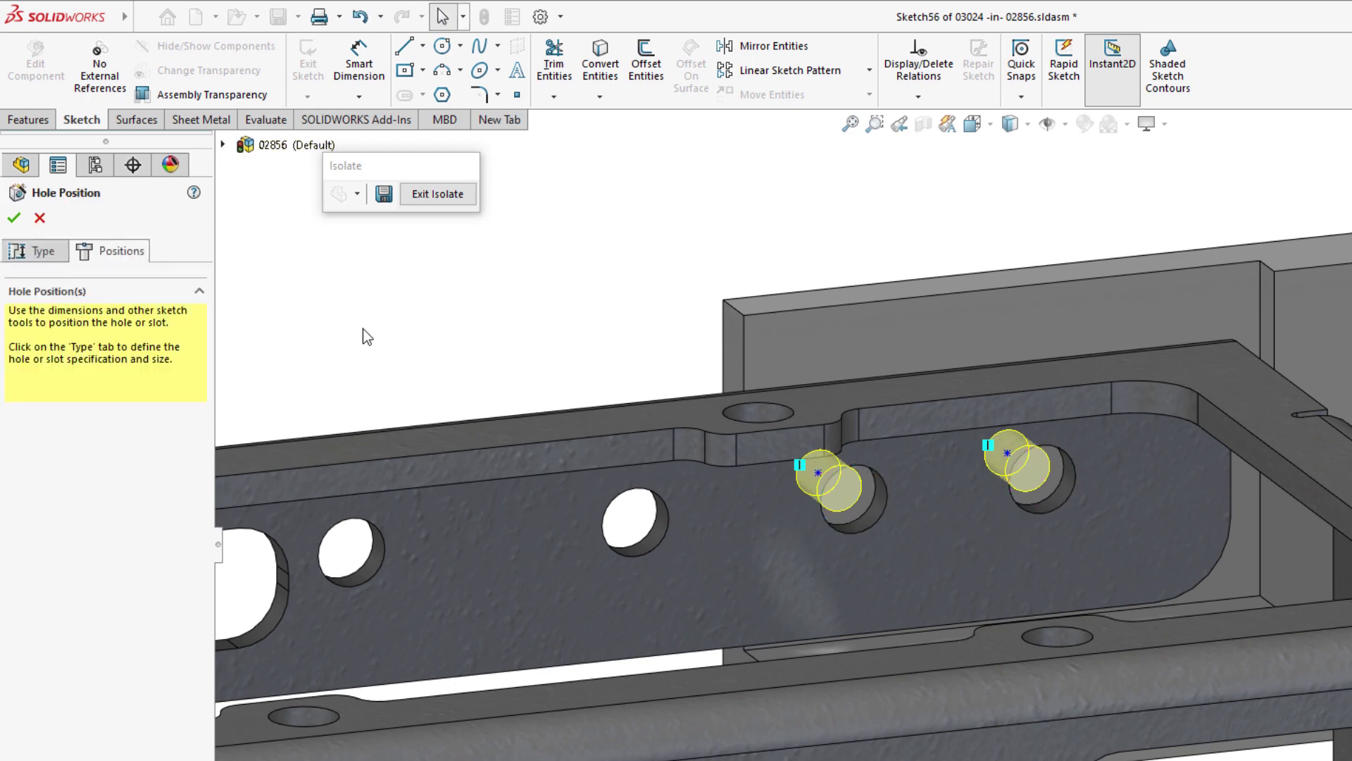
Step: Dimension the first hole centre .380 from the vertical edge
key(s)
click(421, 345)
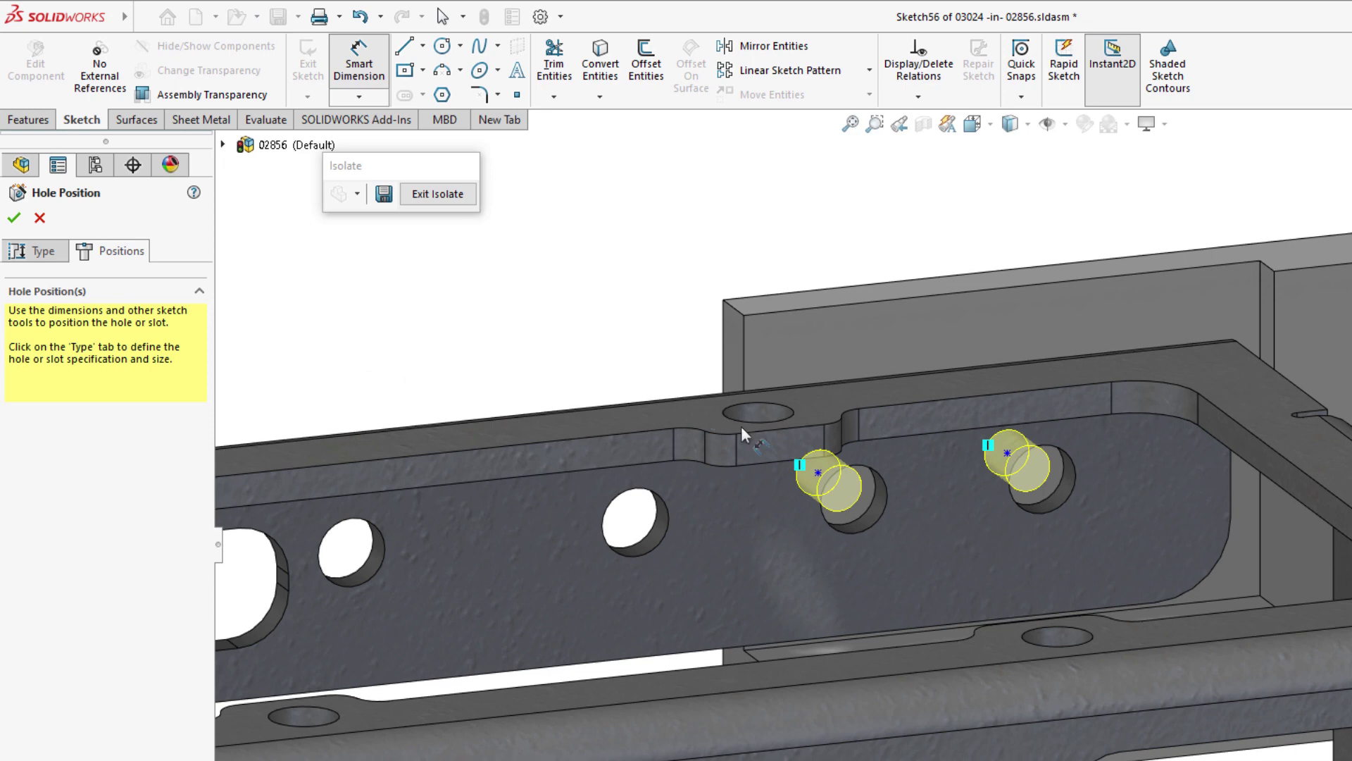
click(818, 473)
click(744, 356)
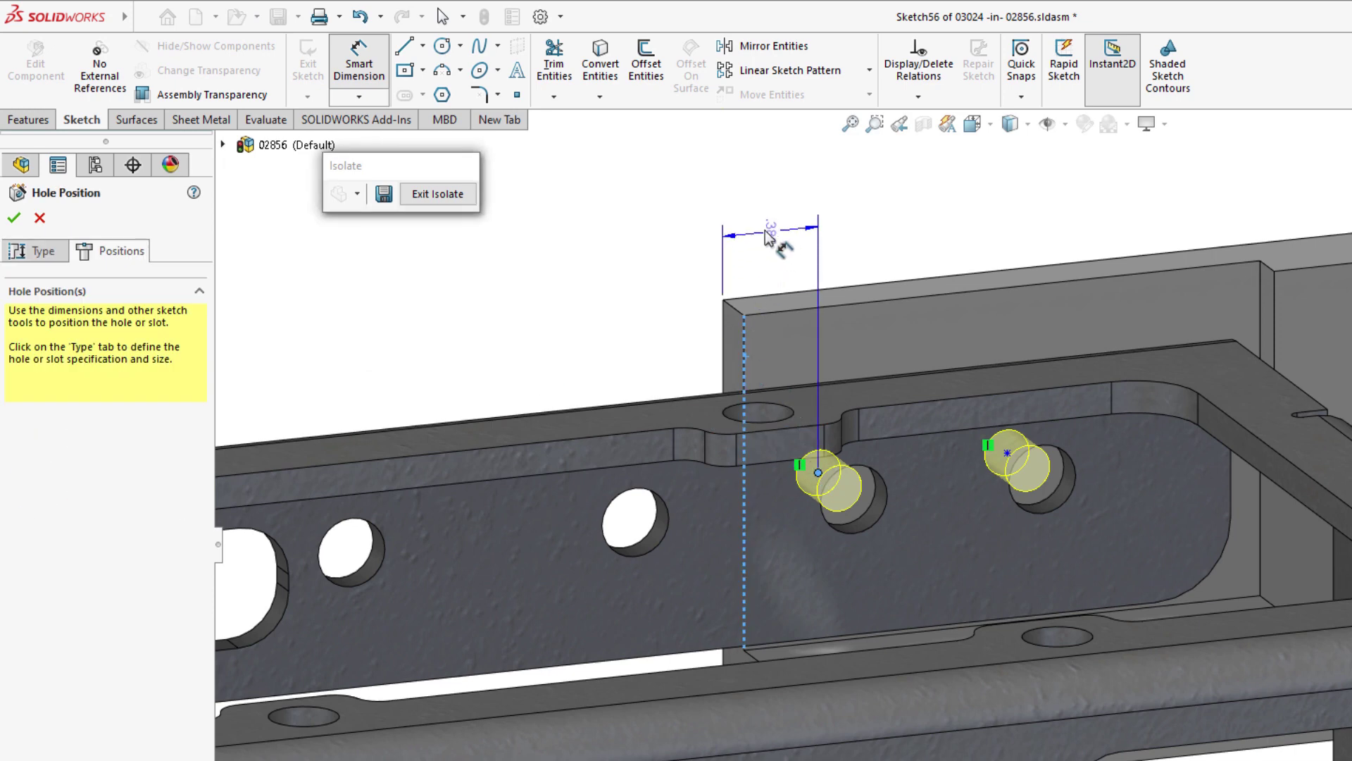
click(769, 238)
click(690, 197)
Step: Add a .750 spacing between hole centres and a .710 height from the top edge
click(1007, 455)
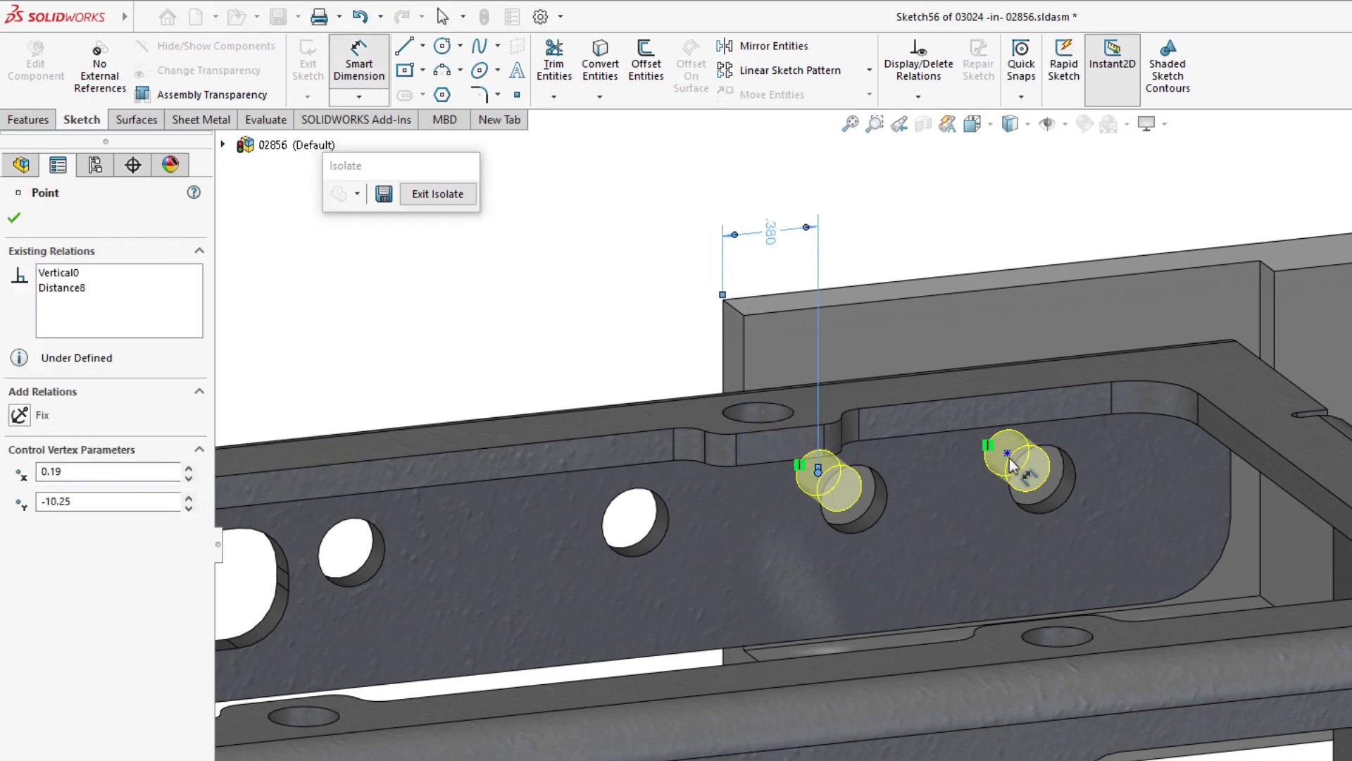
click(818, 469)
click(902, 215)
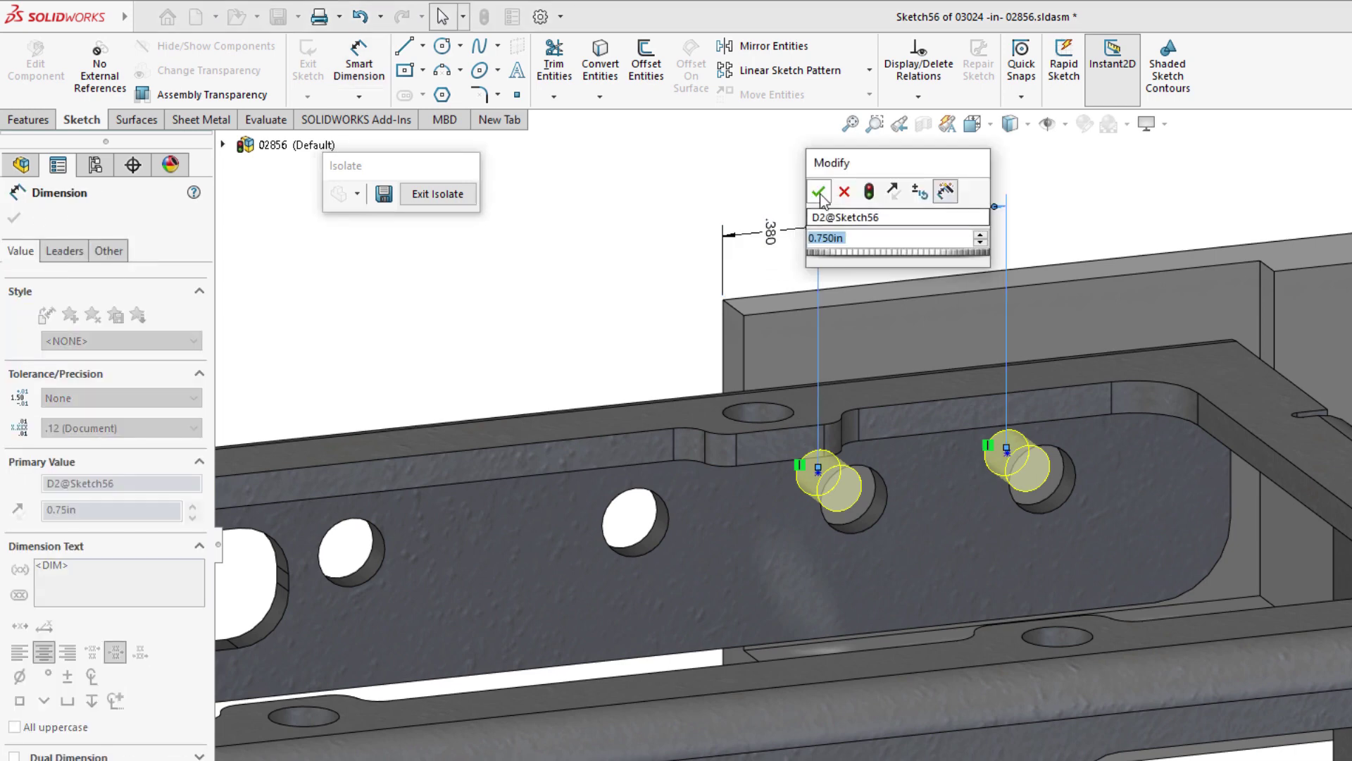
click(819, 191)
click(768, 294)
click(817, 470)
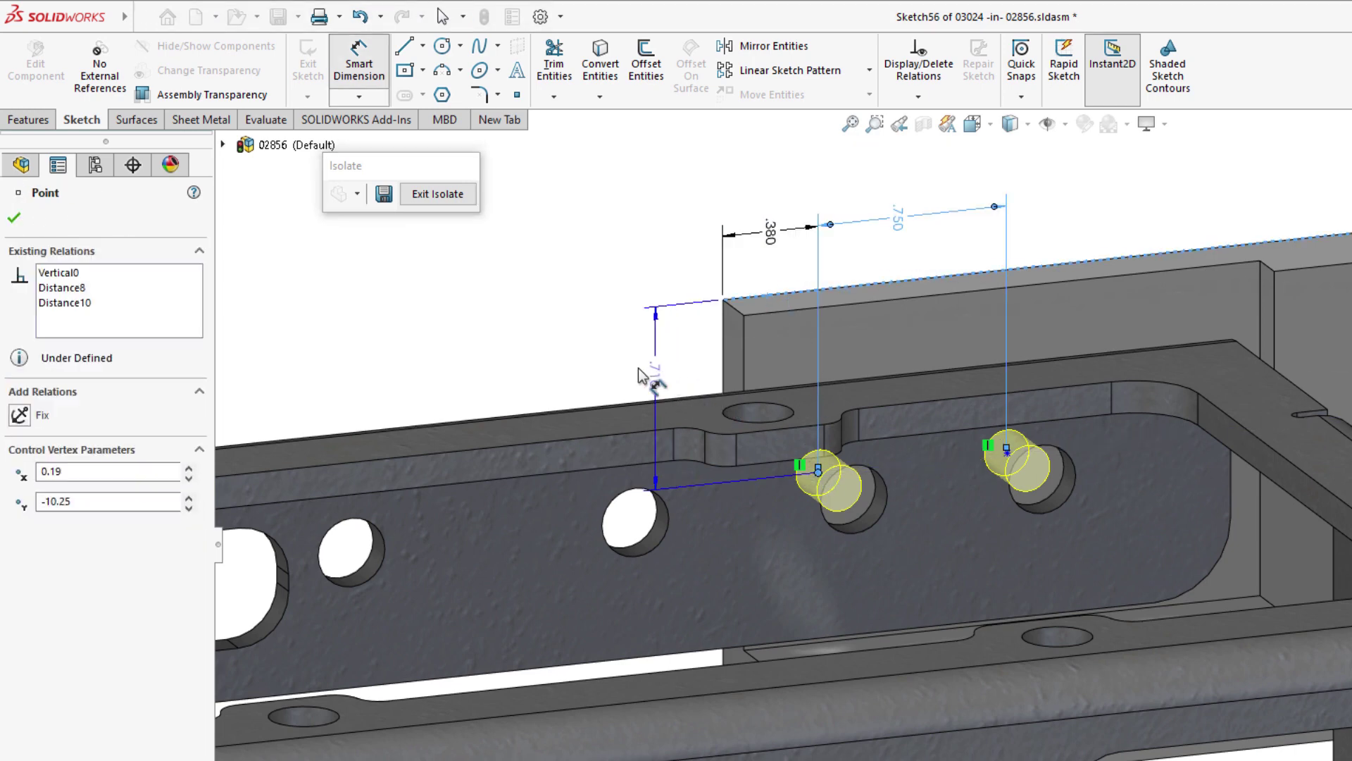
click(621, 370)
click(543, 331)
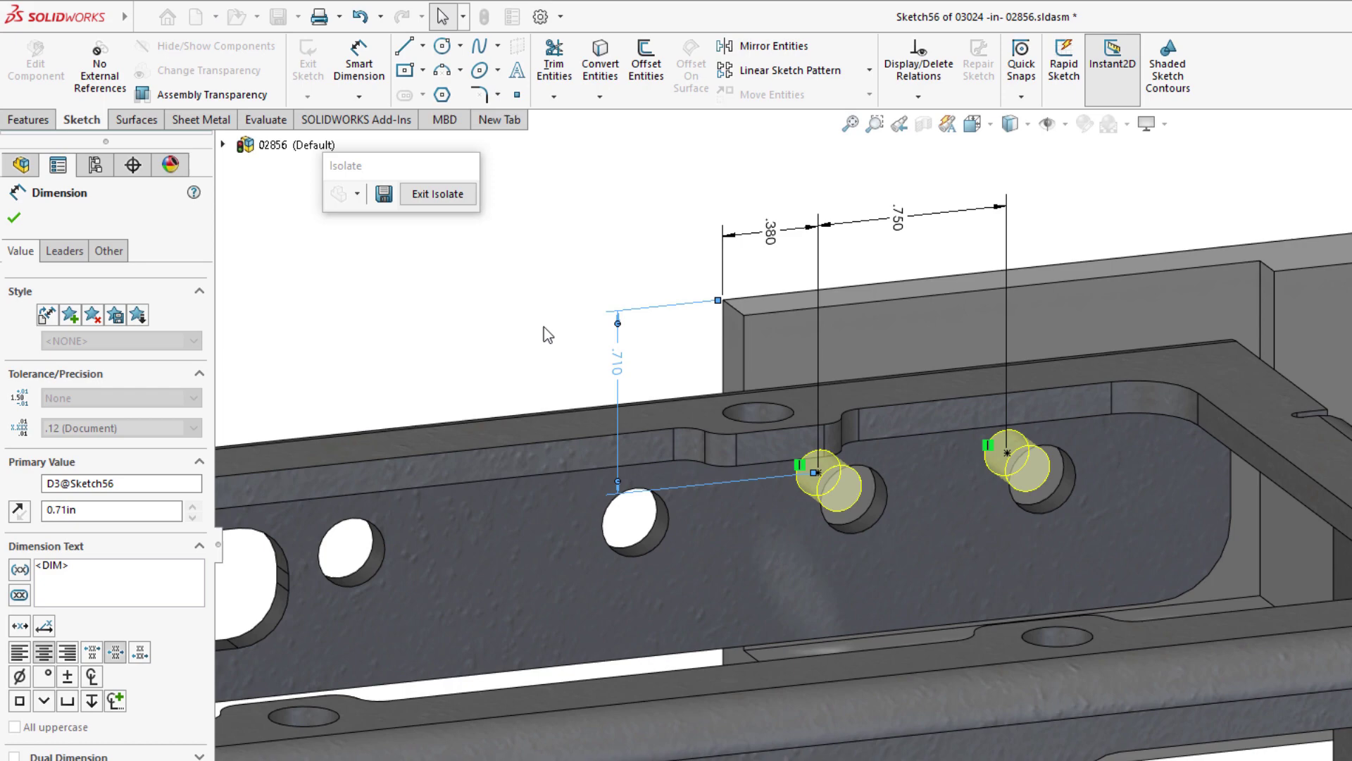
key(Escape)
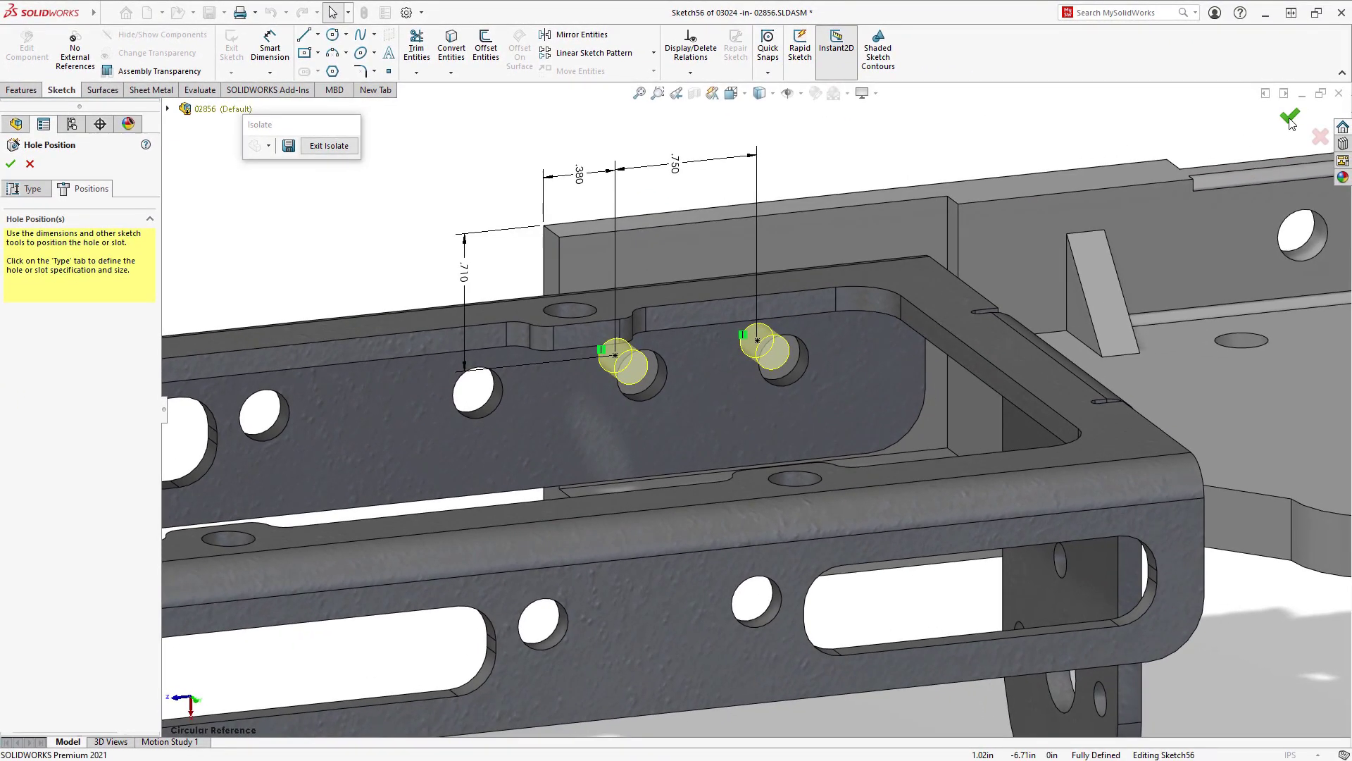
Step: Accept the hole positions, exit in-context editing, and exit Isolate to show the whole assembly
click(1350, 132)
click(1349, 131)
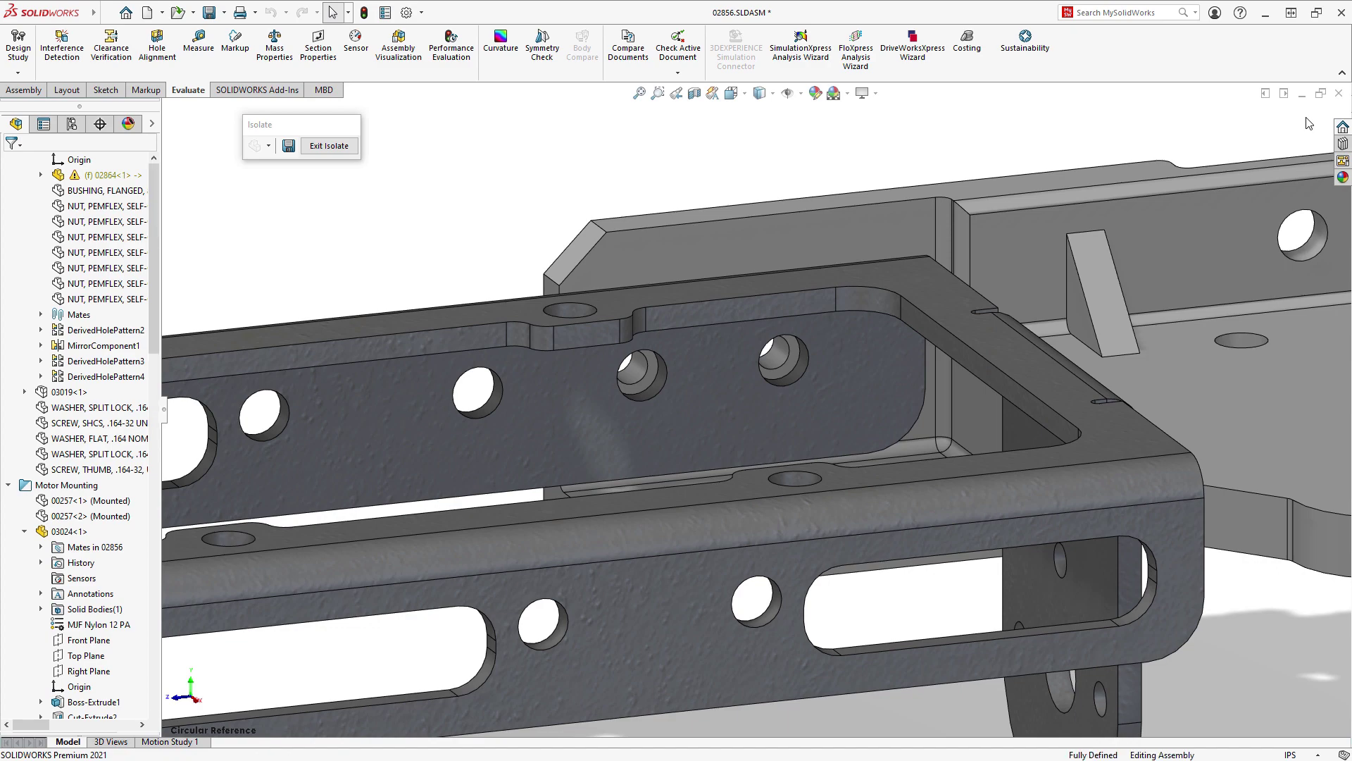
right_drag(425, 232, 469, 203)
click(329, 146)
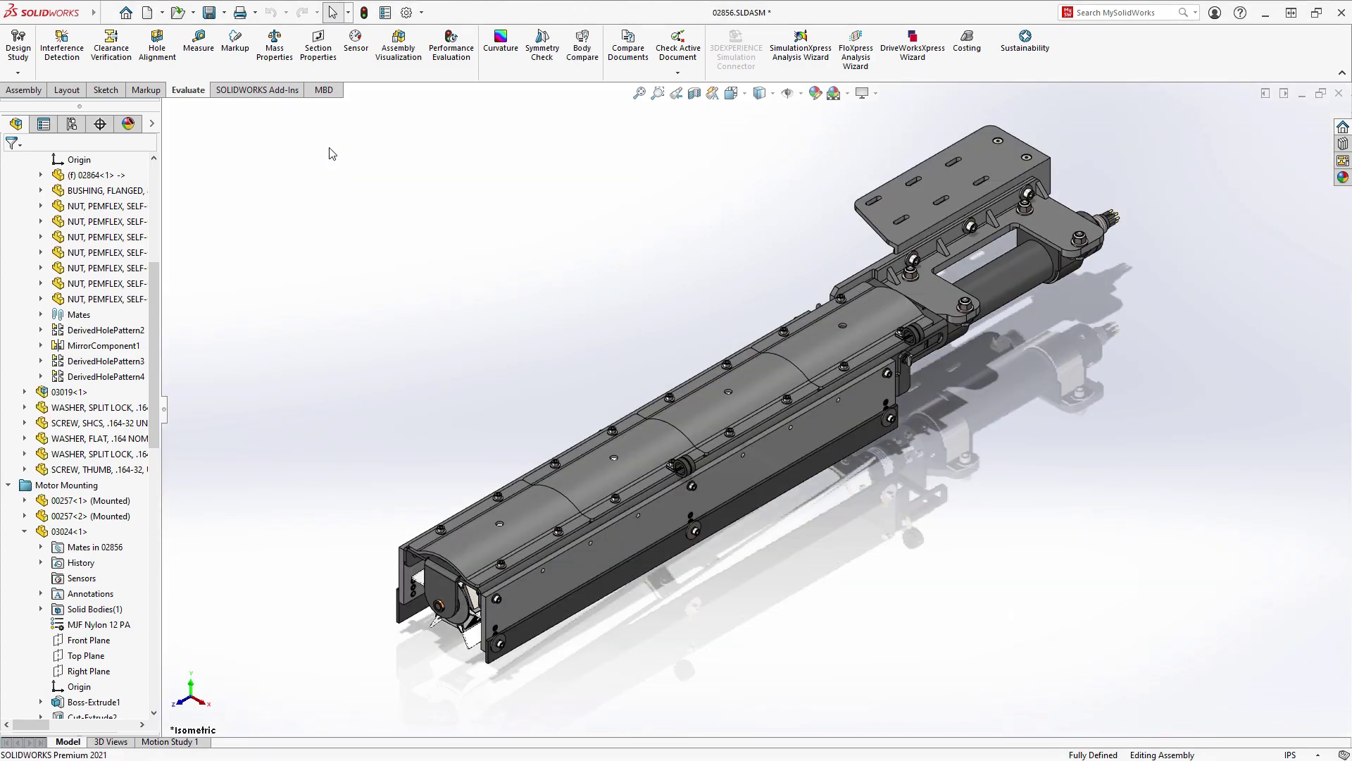
Step: Start a Silhouette defeature from the Assembly tab
click(21, 90)
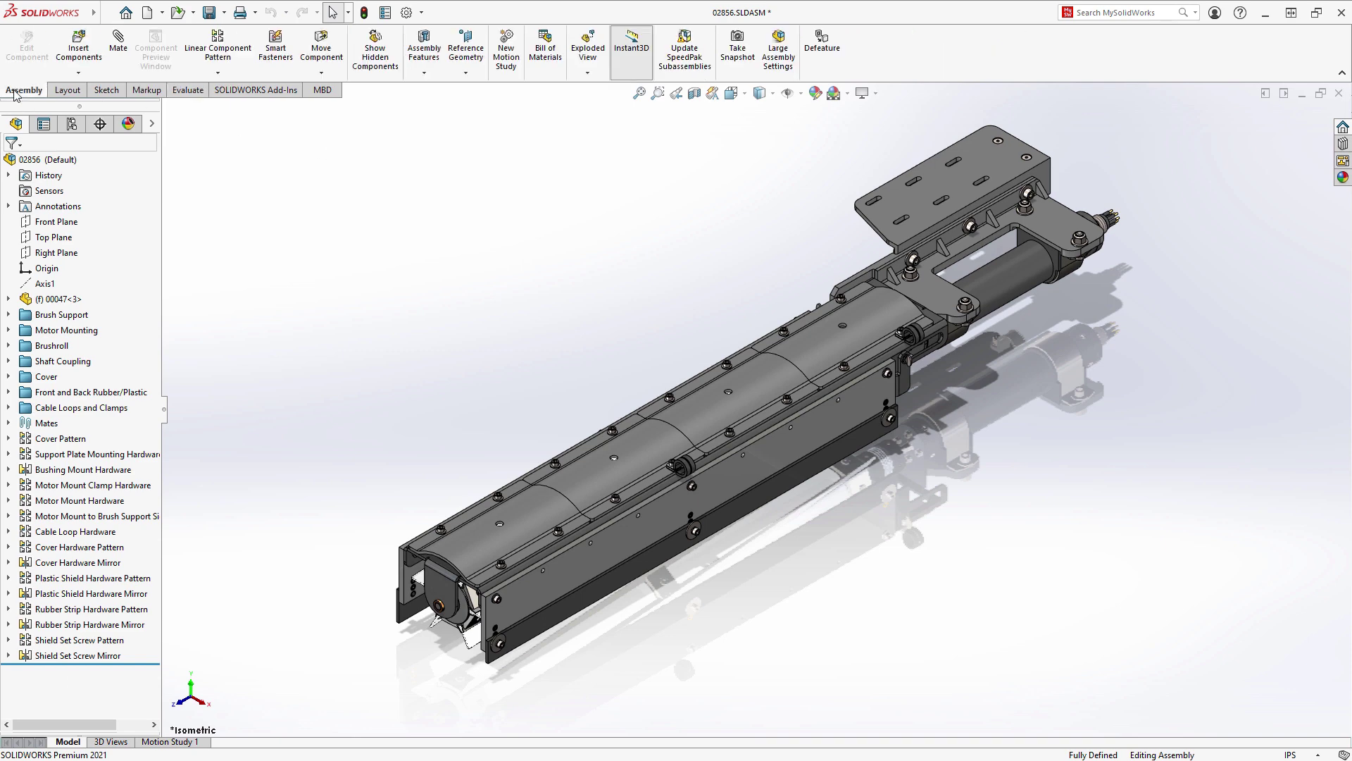
click(822, 69)
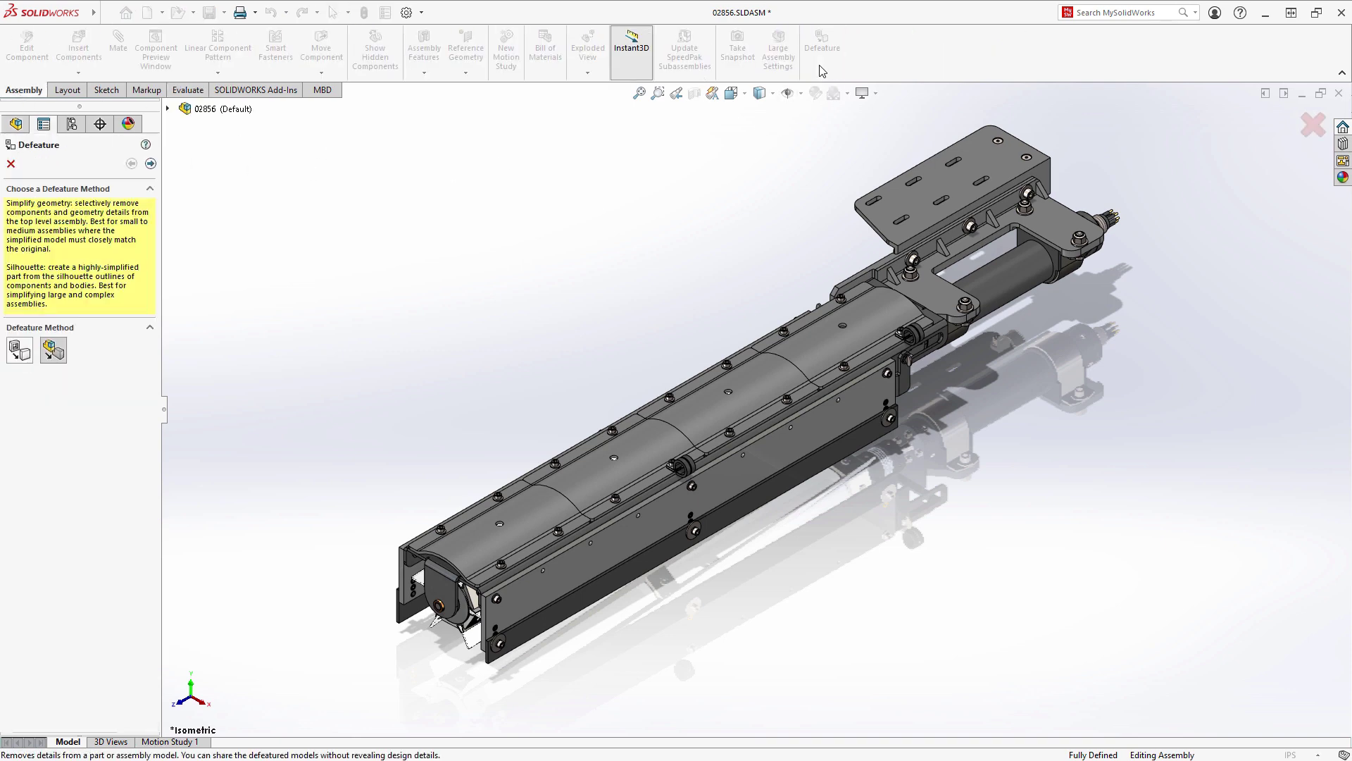
click(151, 164)
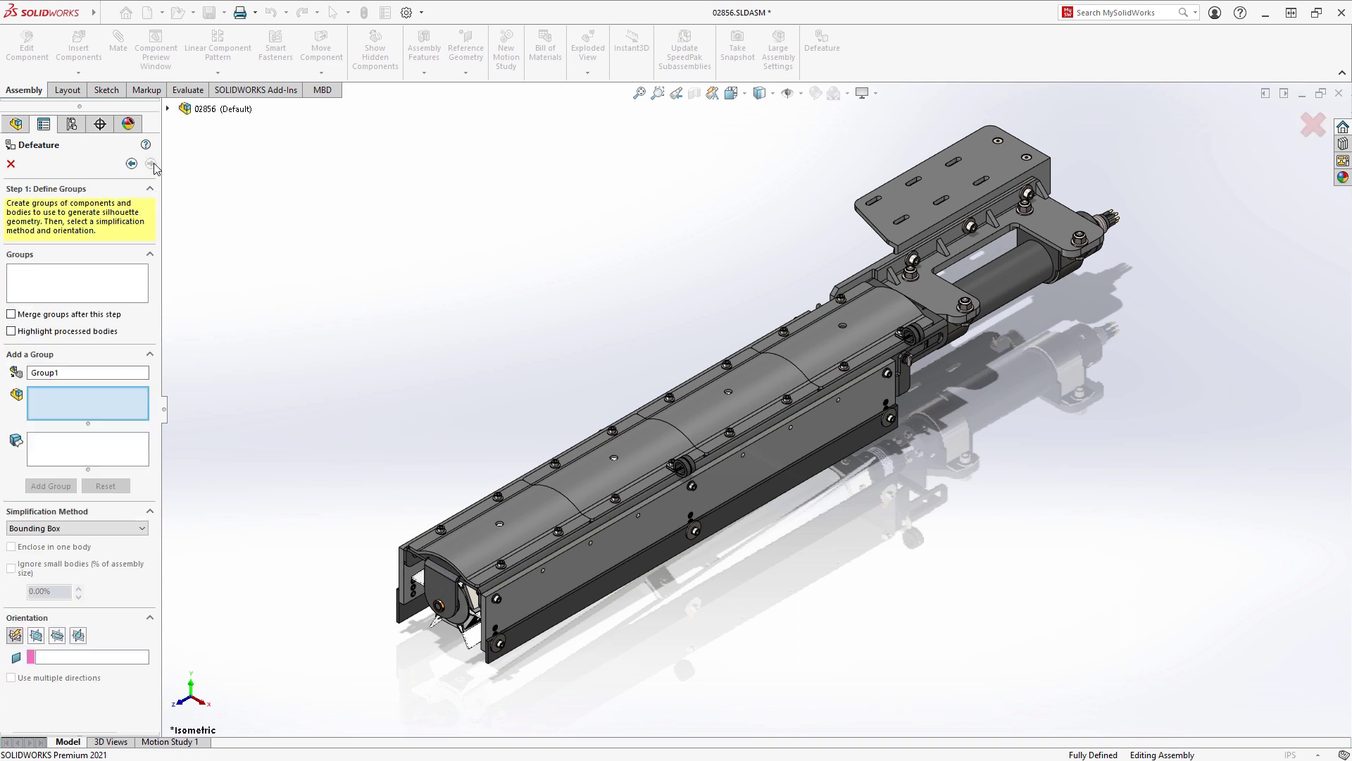
Step: Group the four lower side bars as Bounding Box Group1
click(411, 572)
click(421, 610)
click(534, 604)
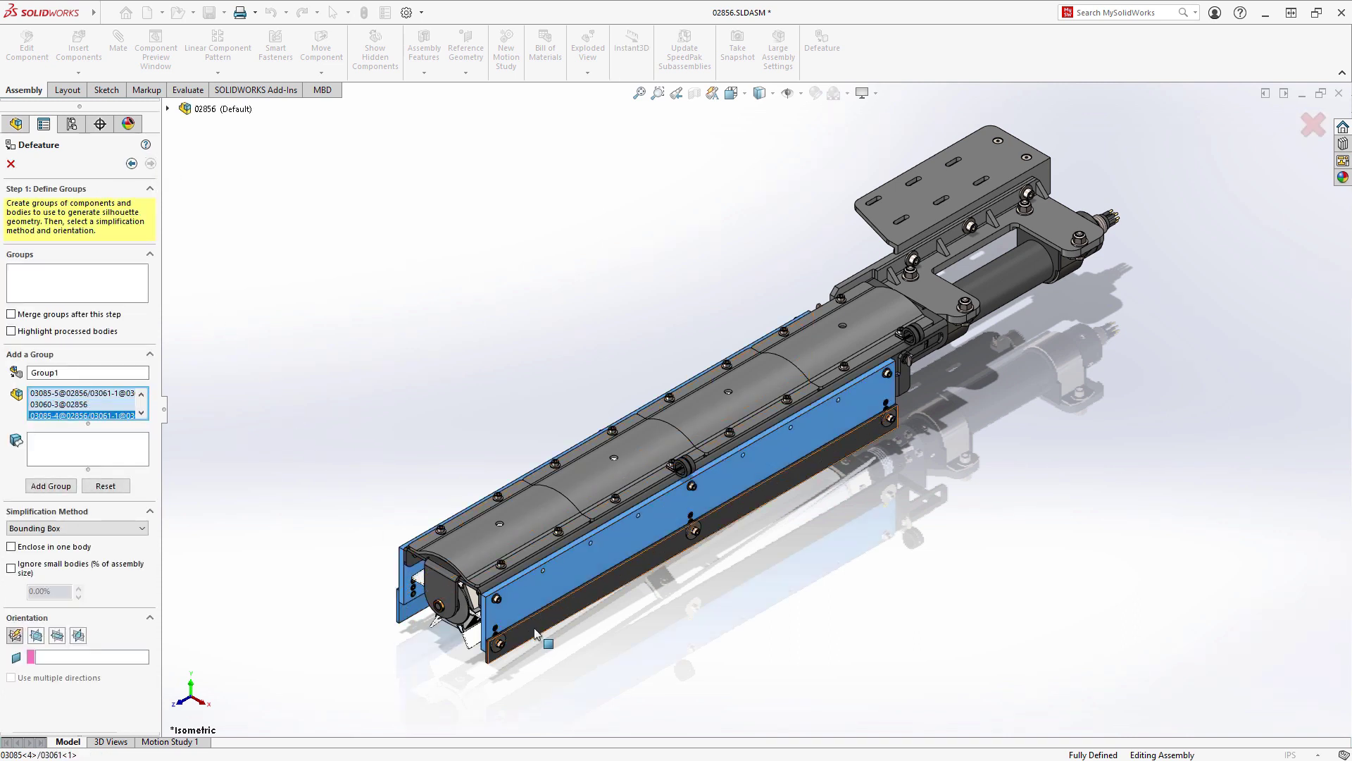
click(534, 629)
click(50, 486)
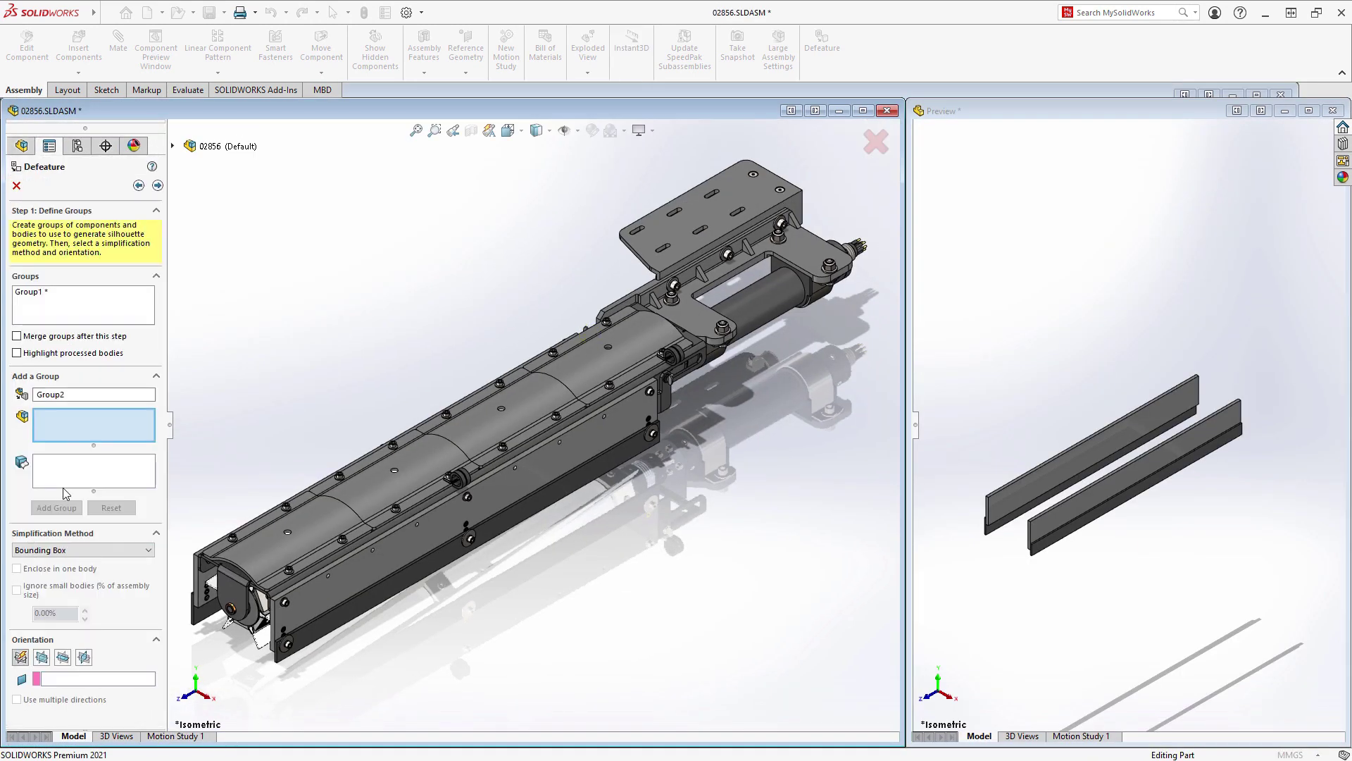
Step: Add part 00047 as Group2 simplified to a Cylinder
click(772, 302)
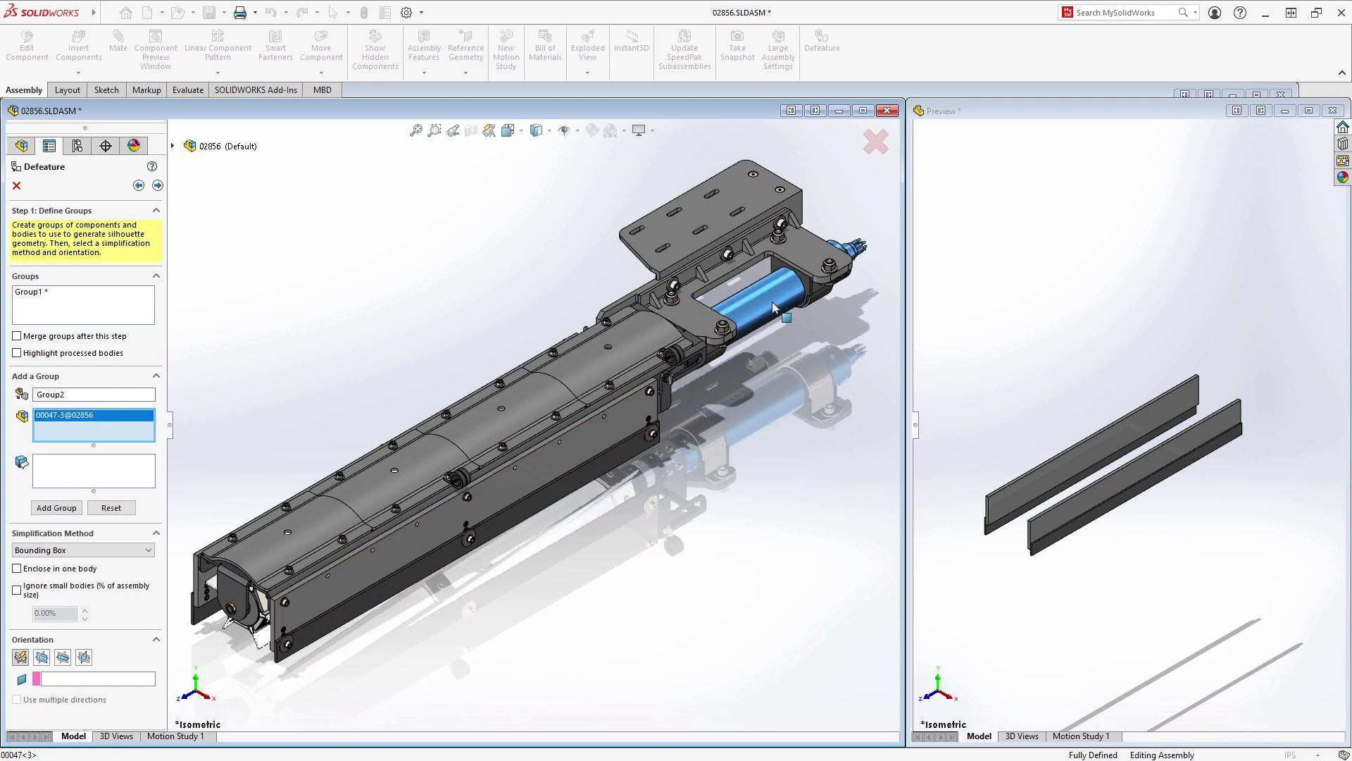
click(117, 552)
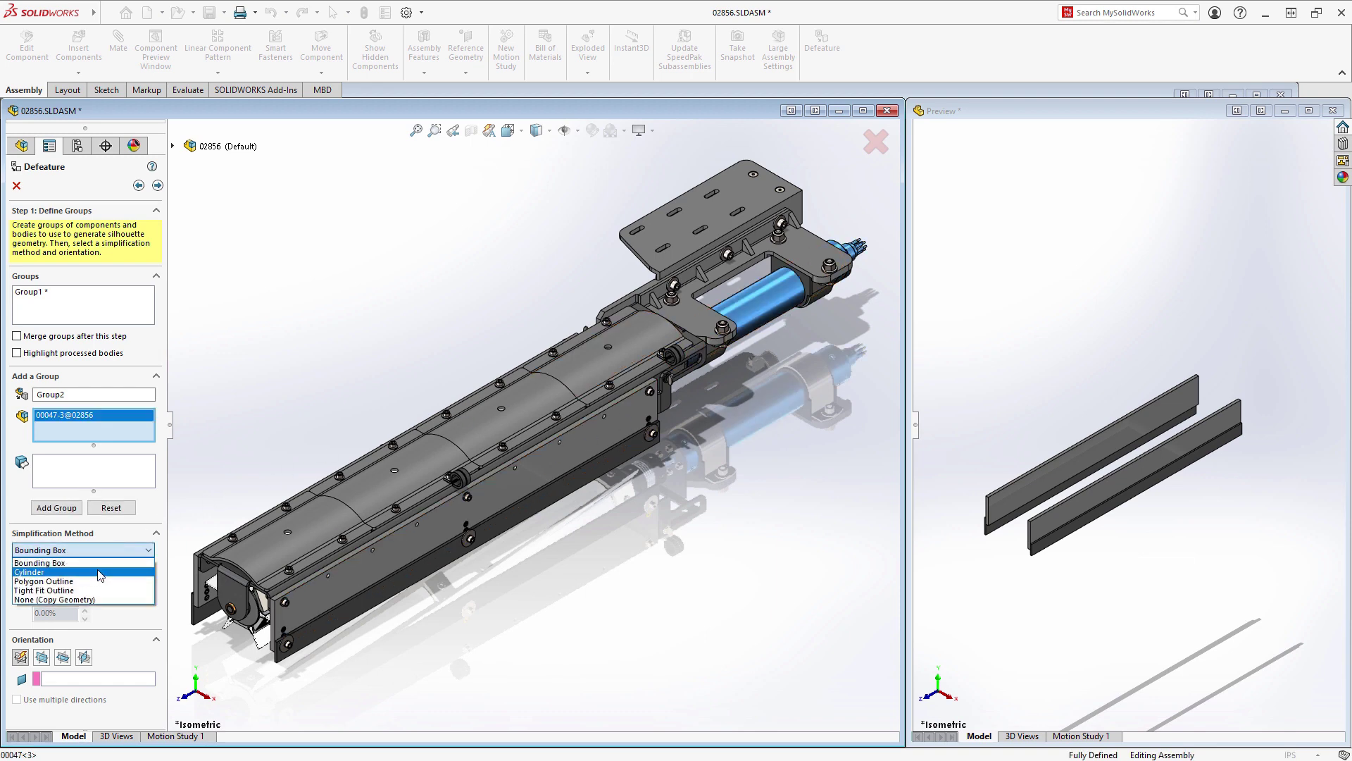
click(77, 567)
click(57, 508)
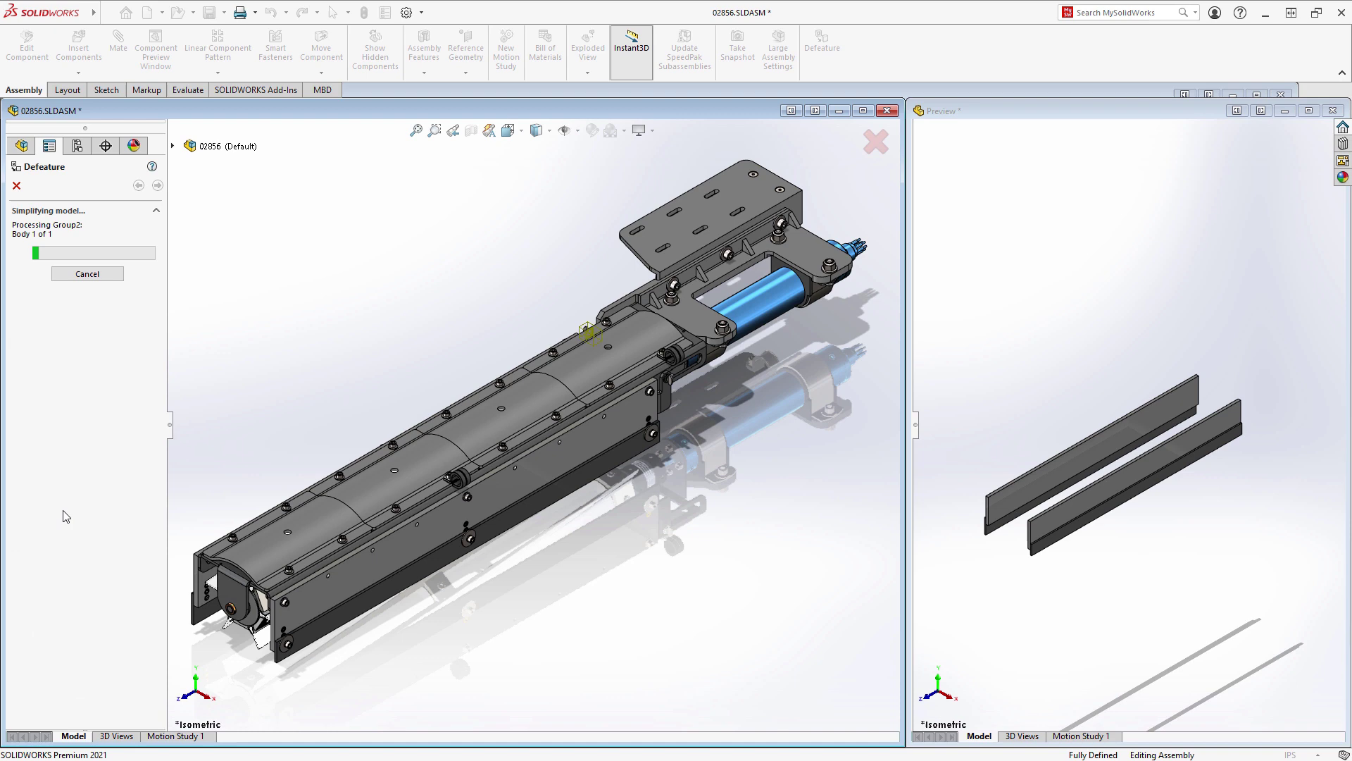
Step: Add brushroll 02756 as Group3, a one-body Polygon Outline on Front Plane
click(173, 145)
click(188, 333)
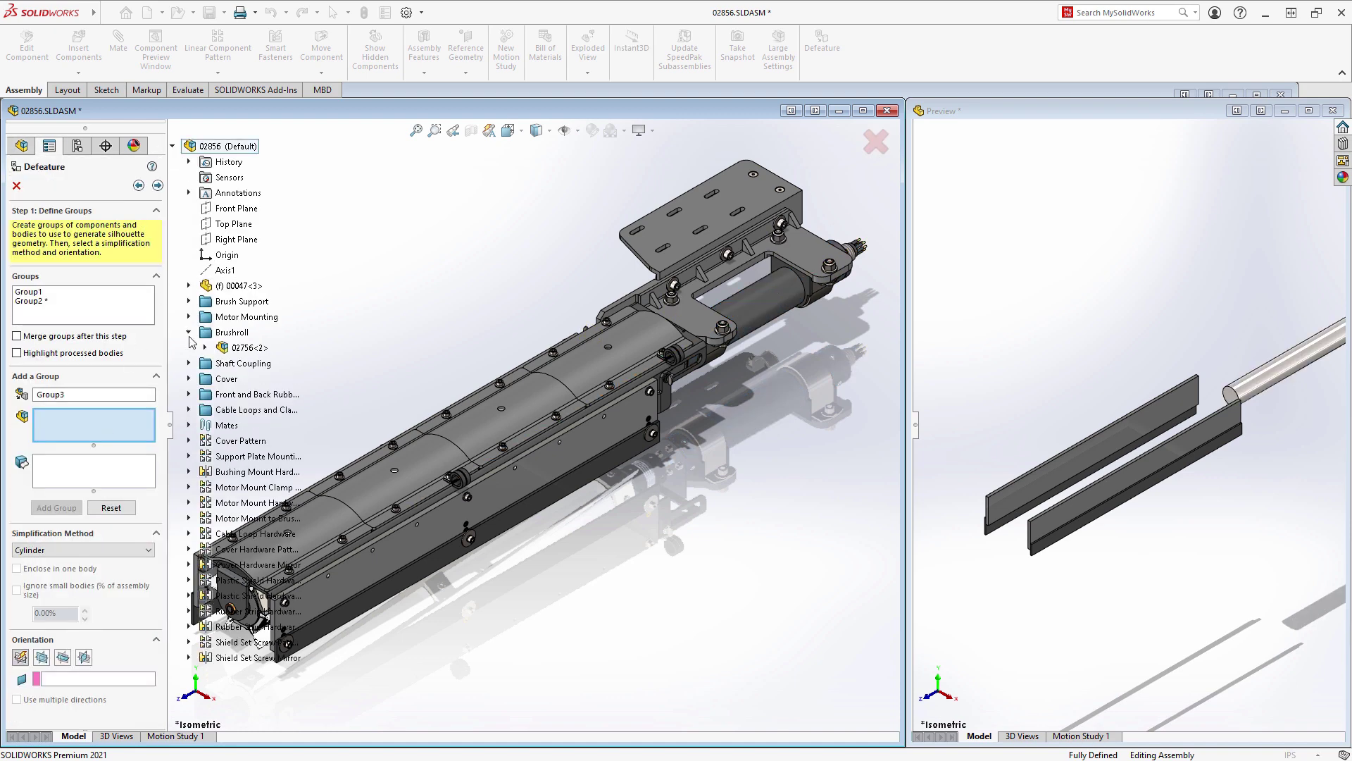
click(248, 348)
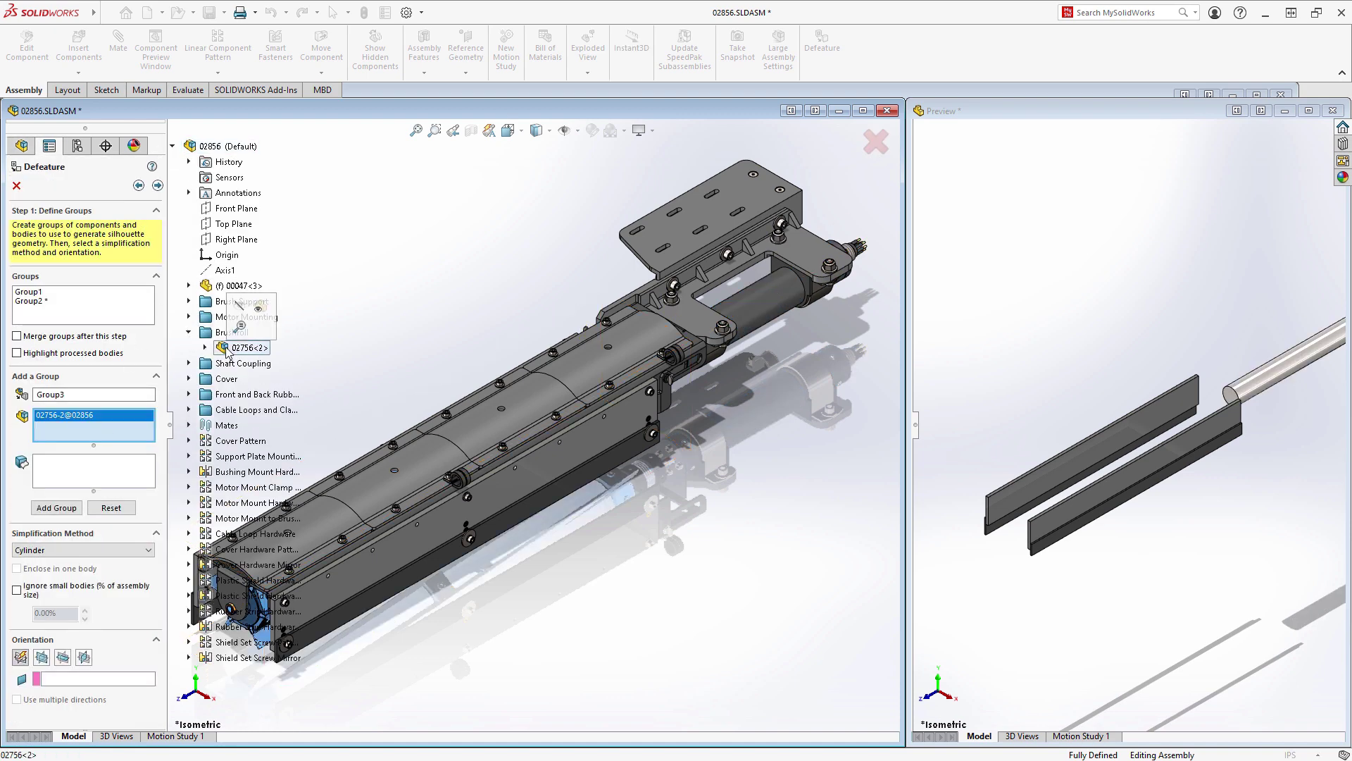
click(172, 146)
click(79, 550)
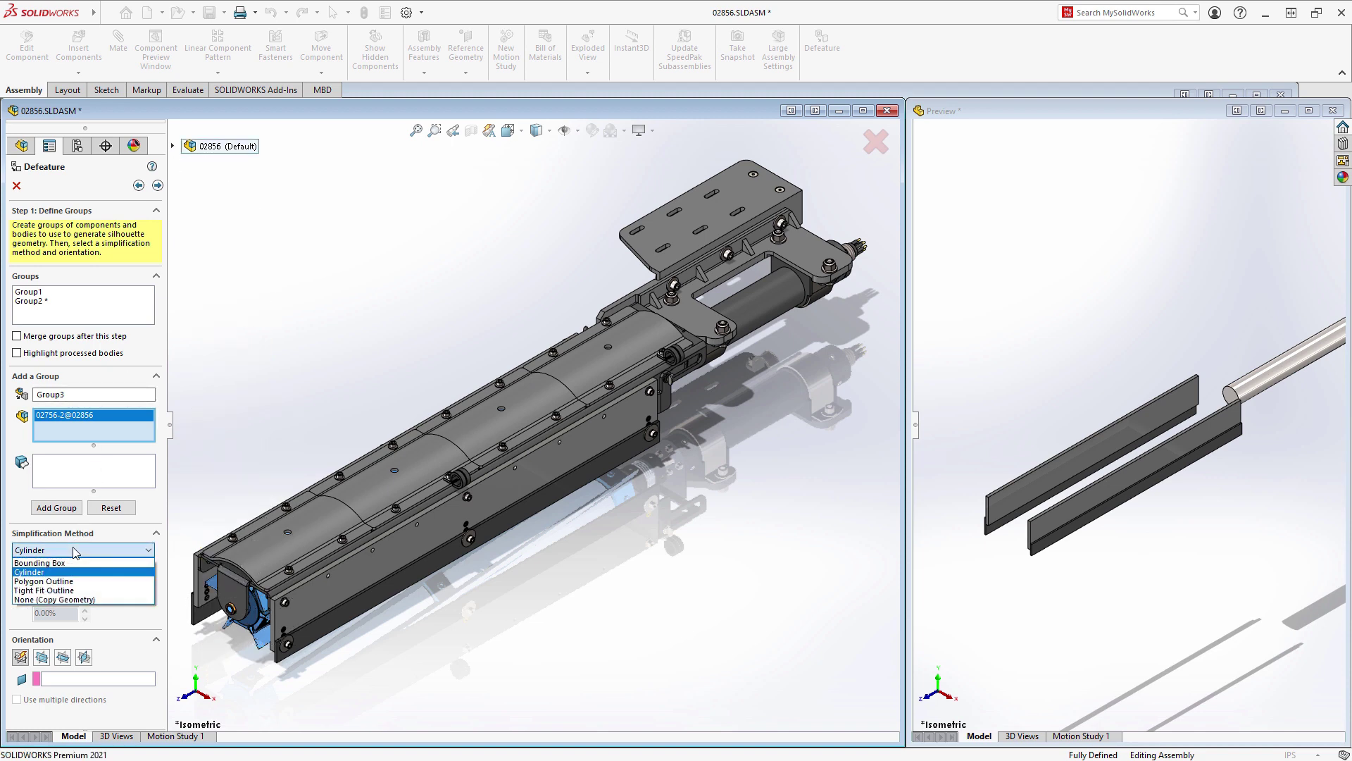
click(69, 585)
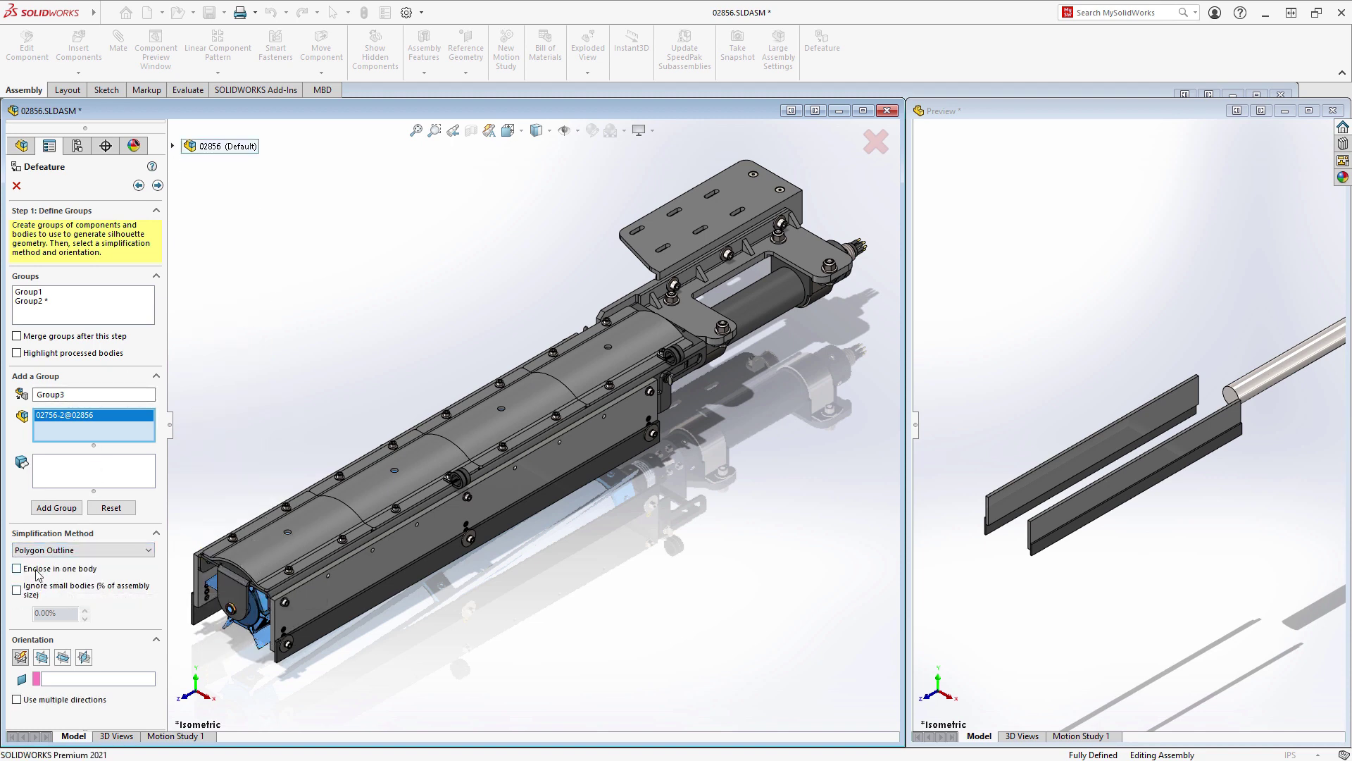
click(41, 658)
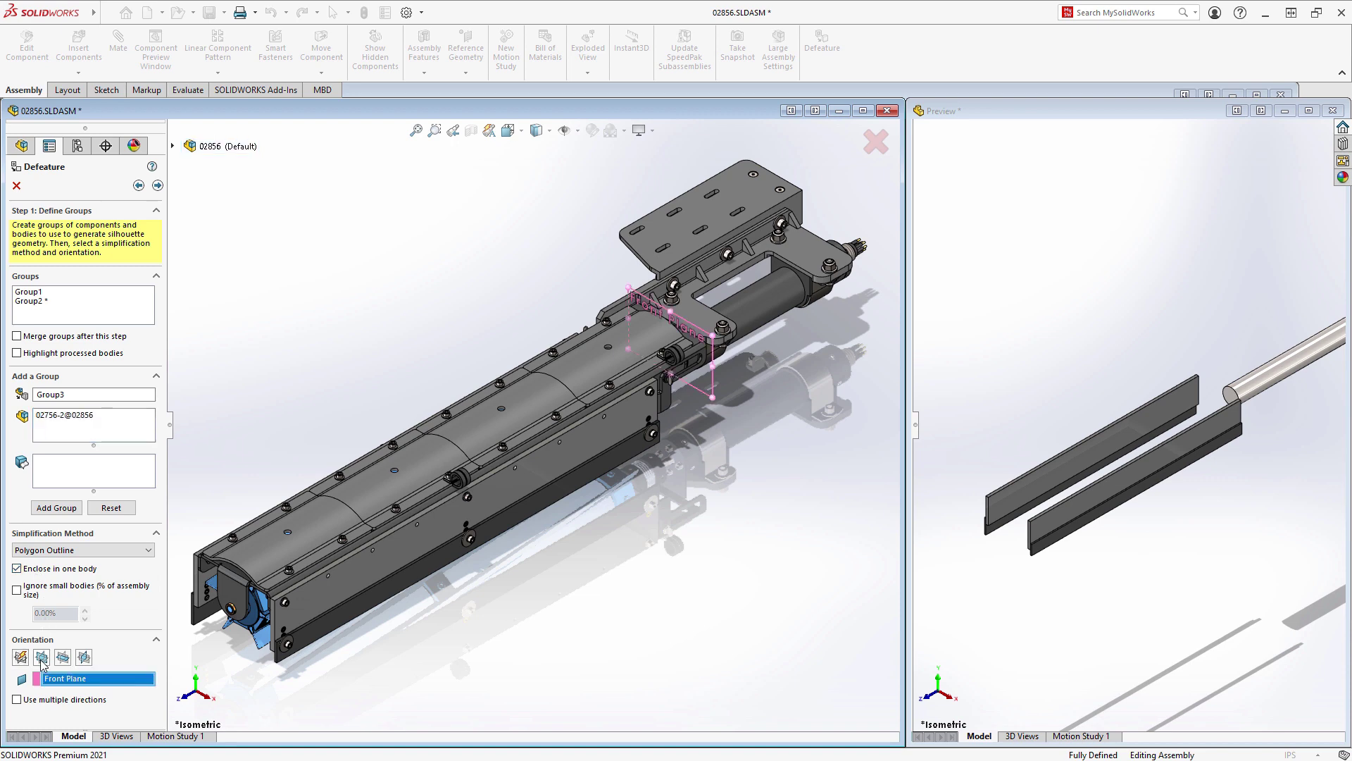
click(56, 508)
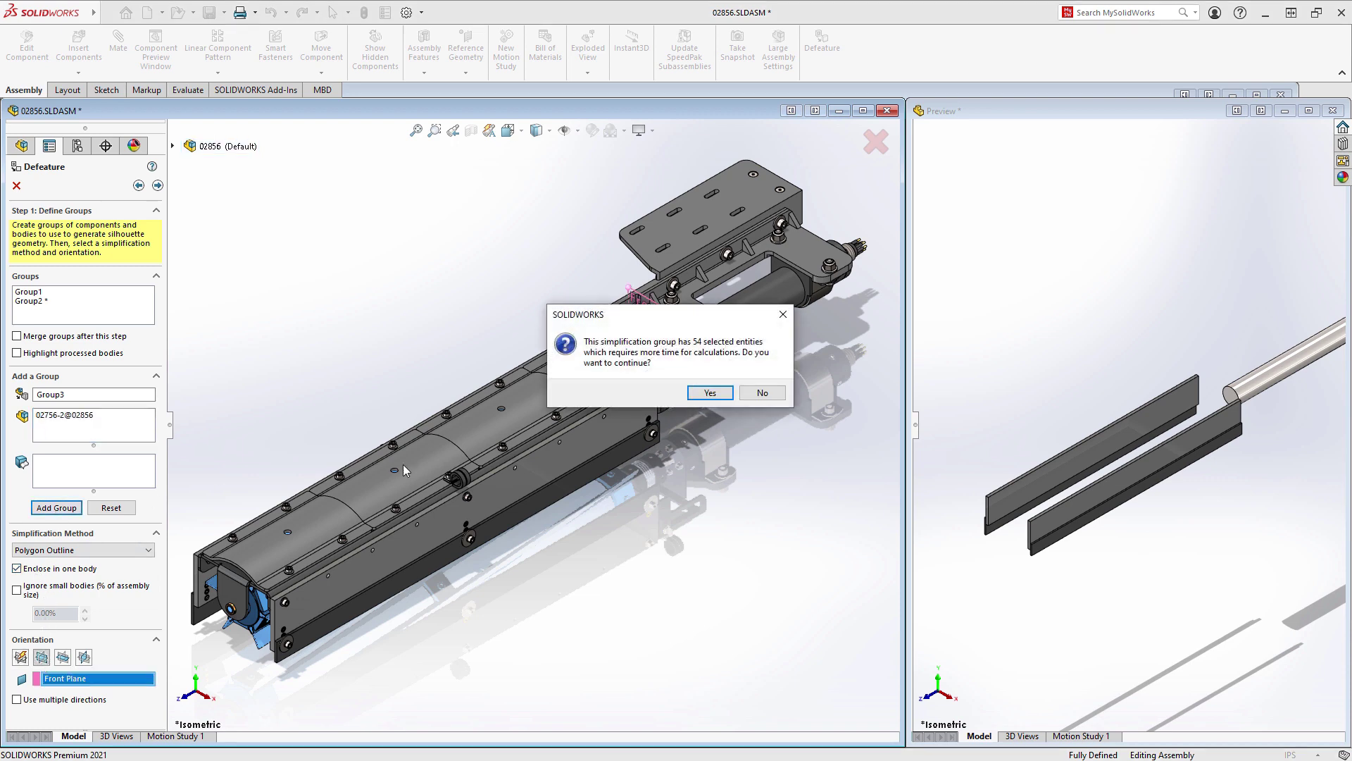
click(699, 396)
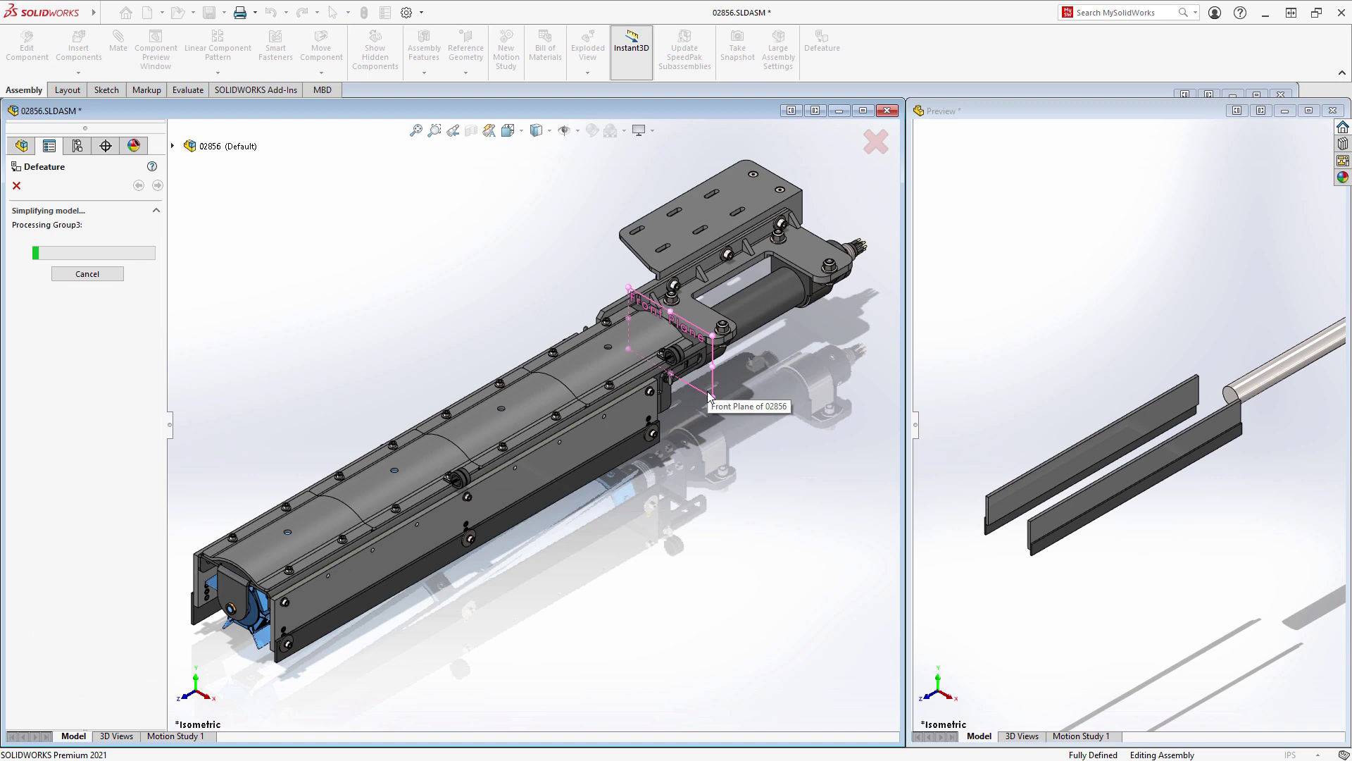
Step: Group the three 03037 cover sections as a Front Plane Tight Fit Outline
click(314, 519)
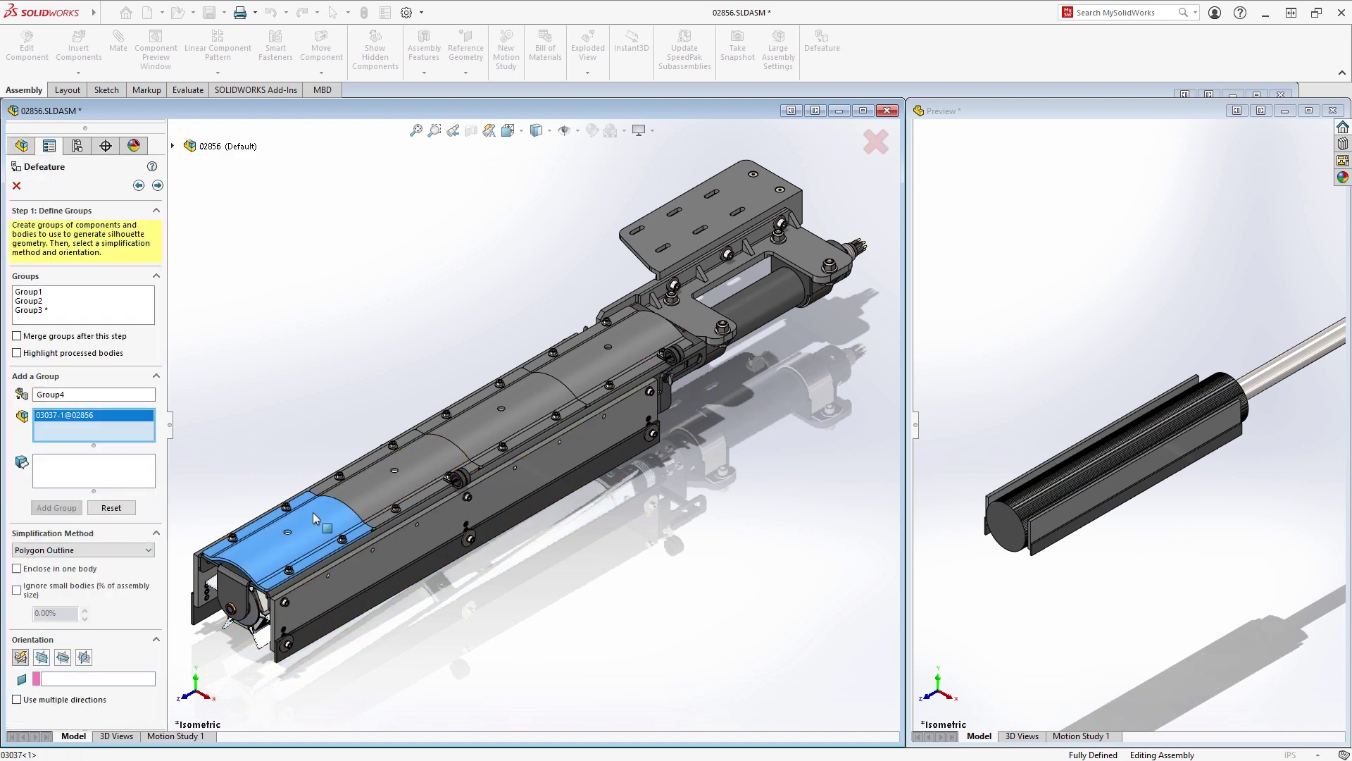
click(354, 493)
click(479, 428)
click(567, 383)
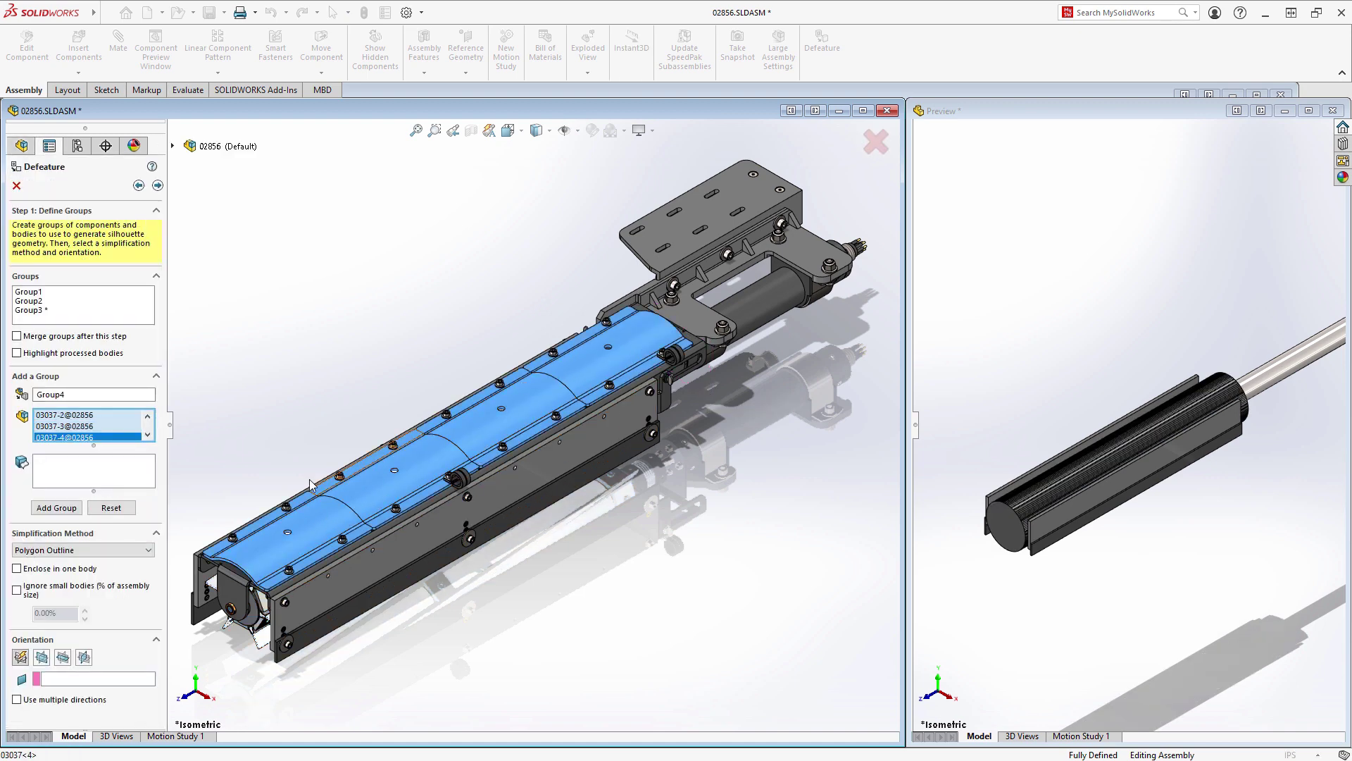
click(125, 550)
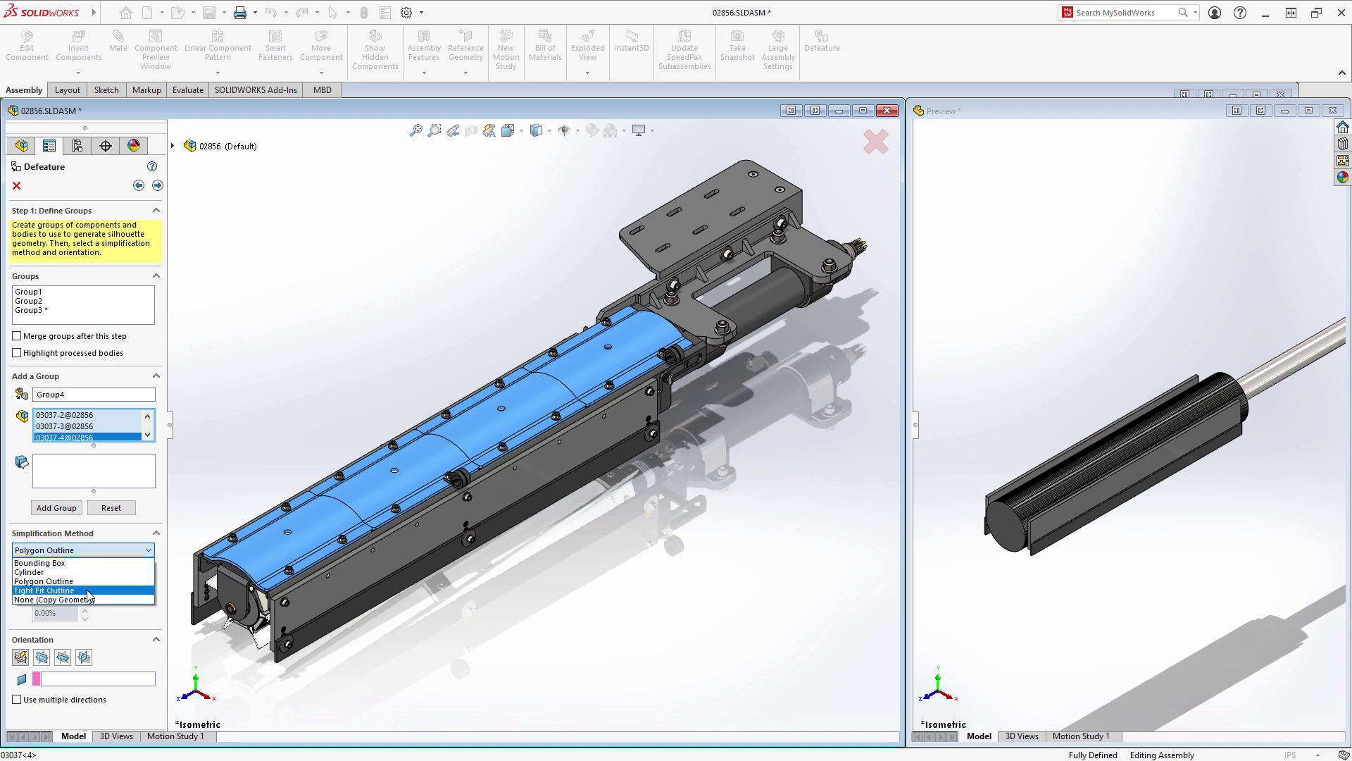
click(44, 590)
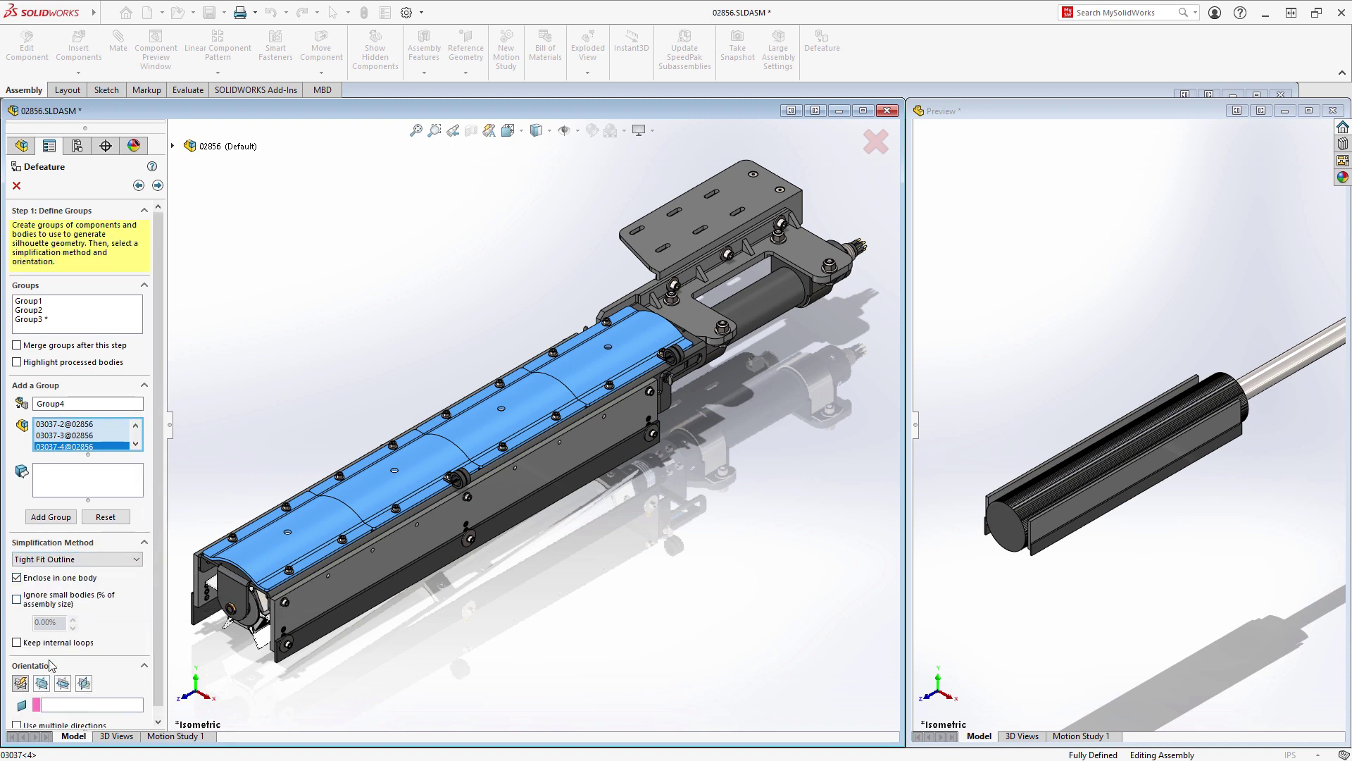
click(42, 683)
click(54, 517)
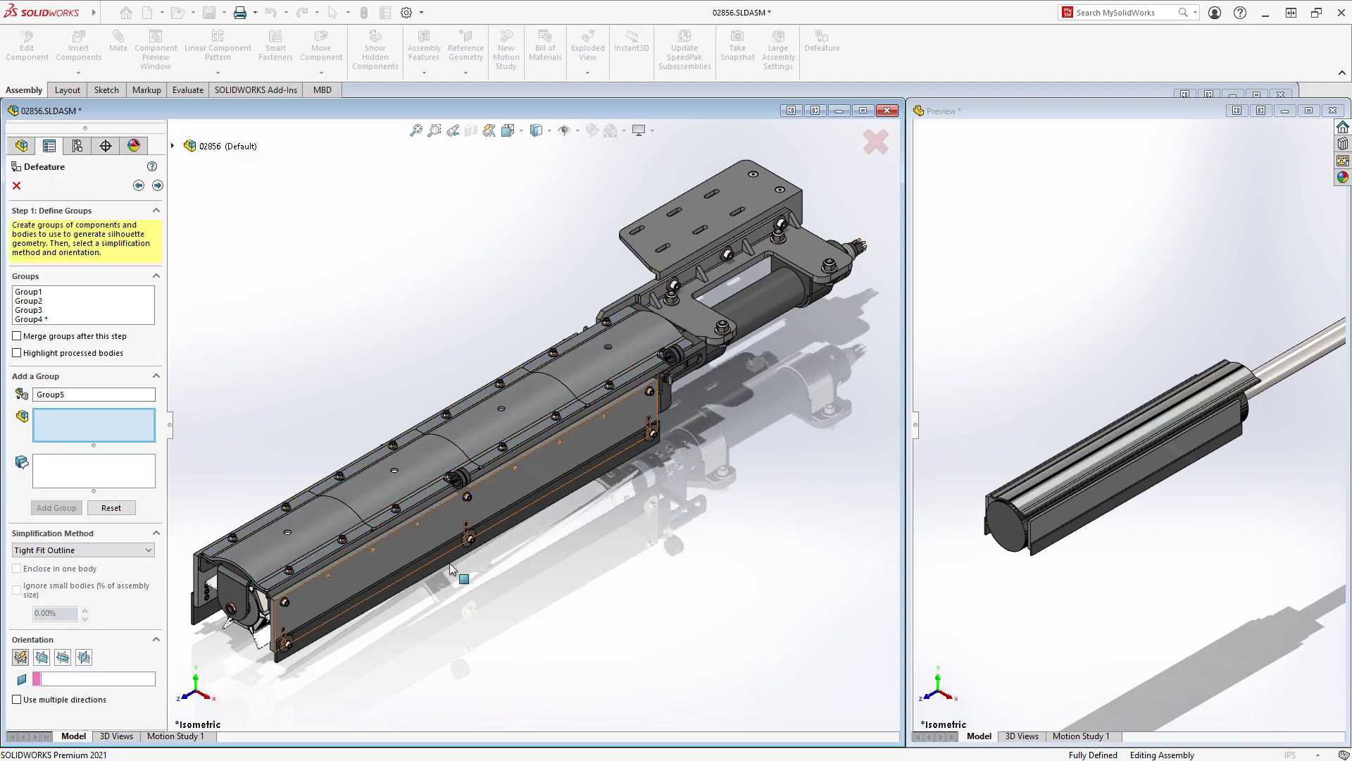
Step: Group the two 00257 cylinder mounts as a Front Plane outline, Group5
middle_drag(591, 598, 461, 576)
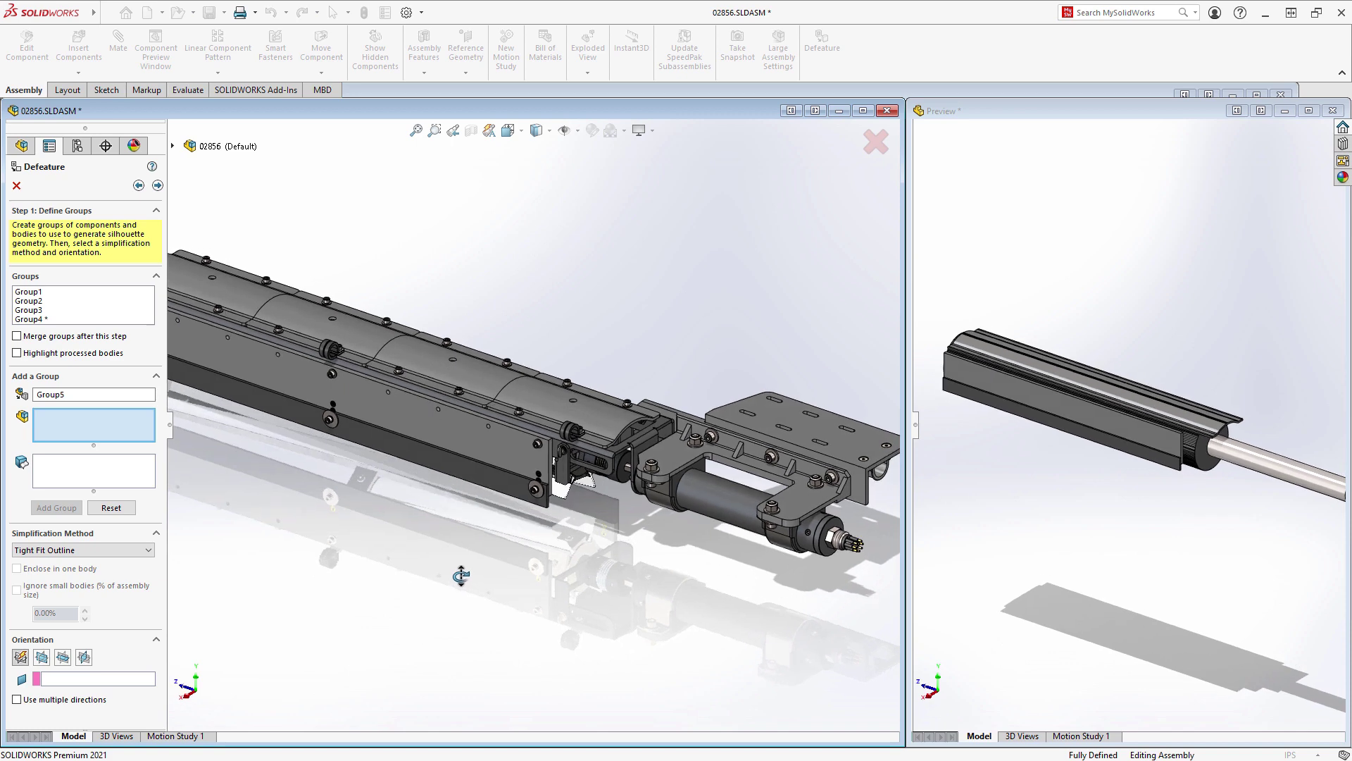
click(661, 507)
click(778, 543)
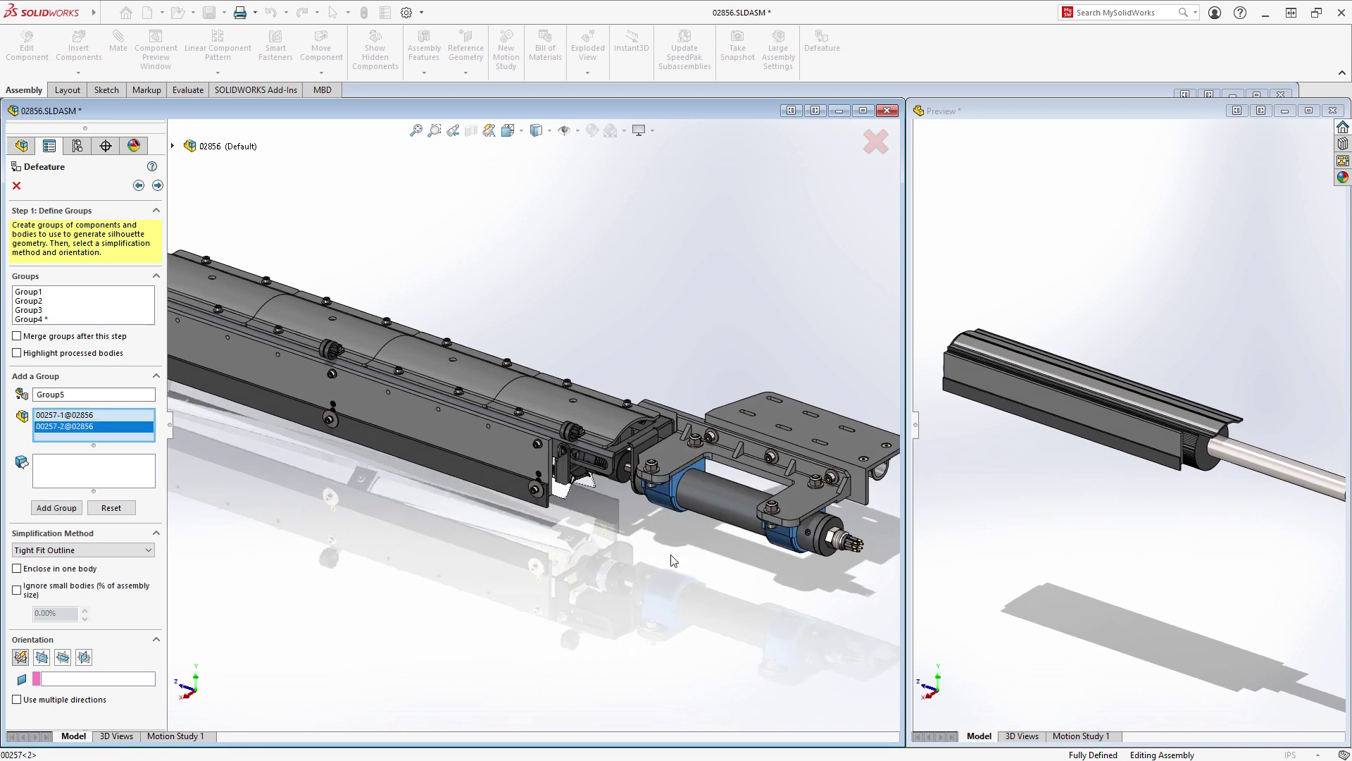
click(44, 657)
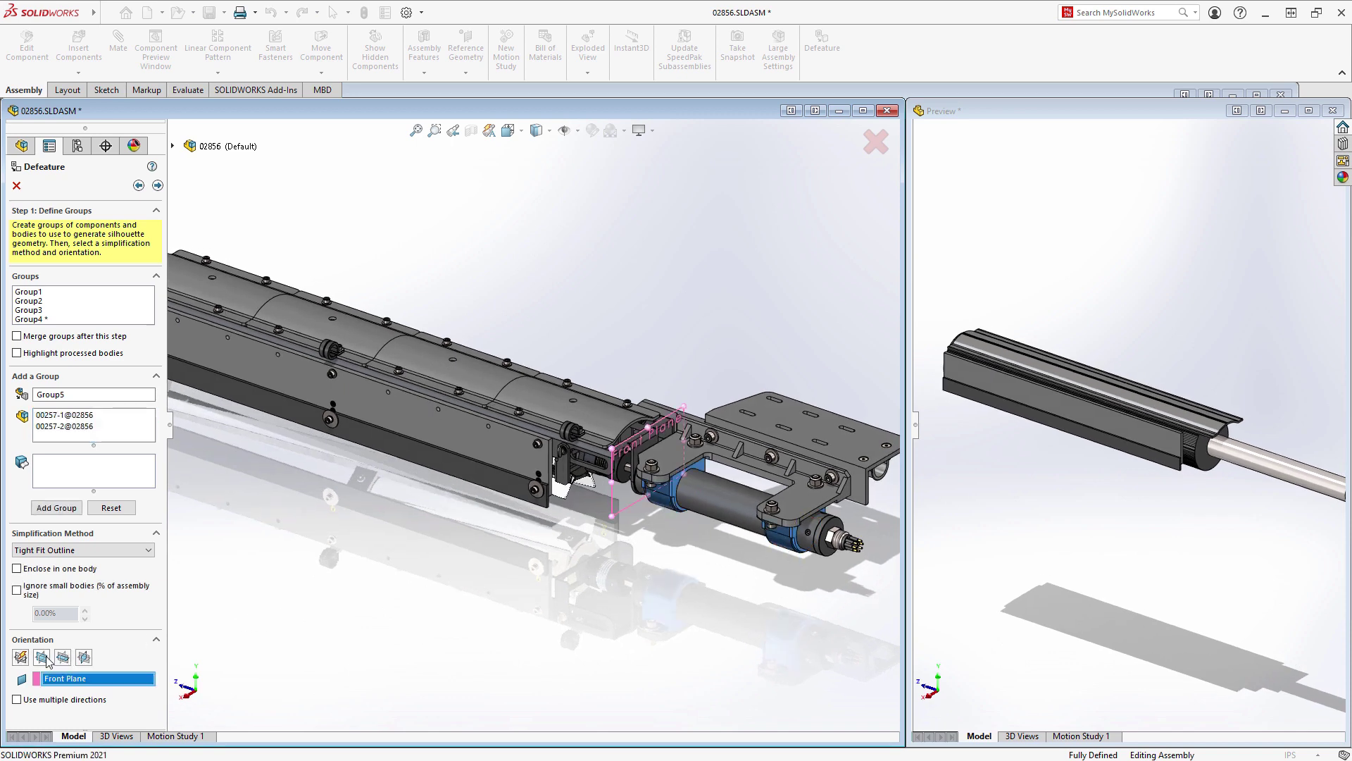
click(70, 512)
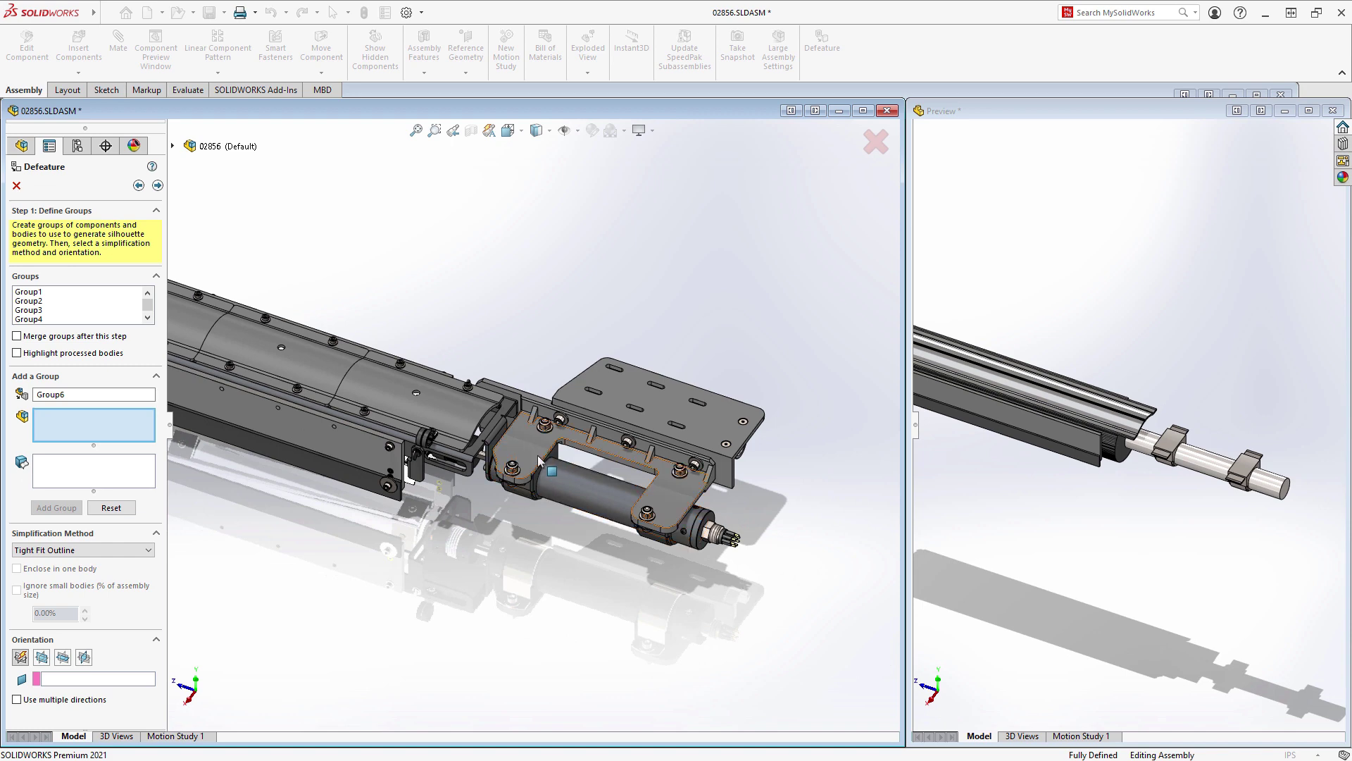
Step: Add 03024-1 and 03020-1 as a None (Copy Geometry) group and save as a new configuration
click(610, 426)
click(633, 410)
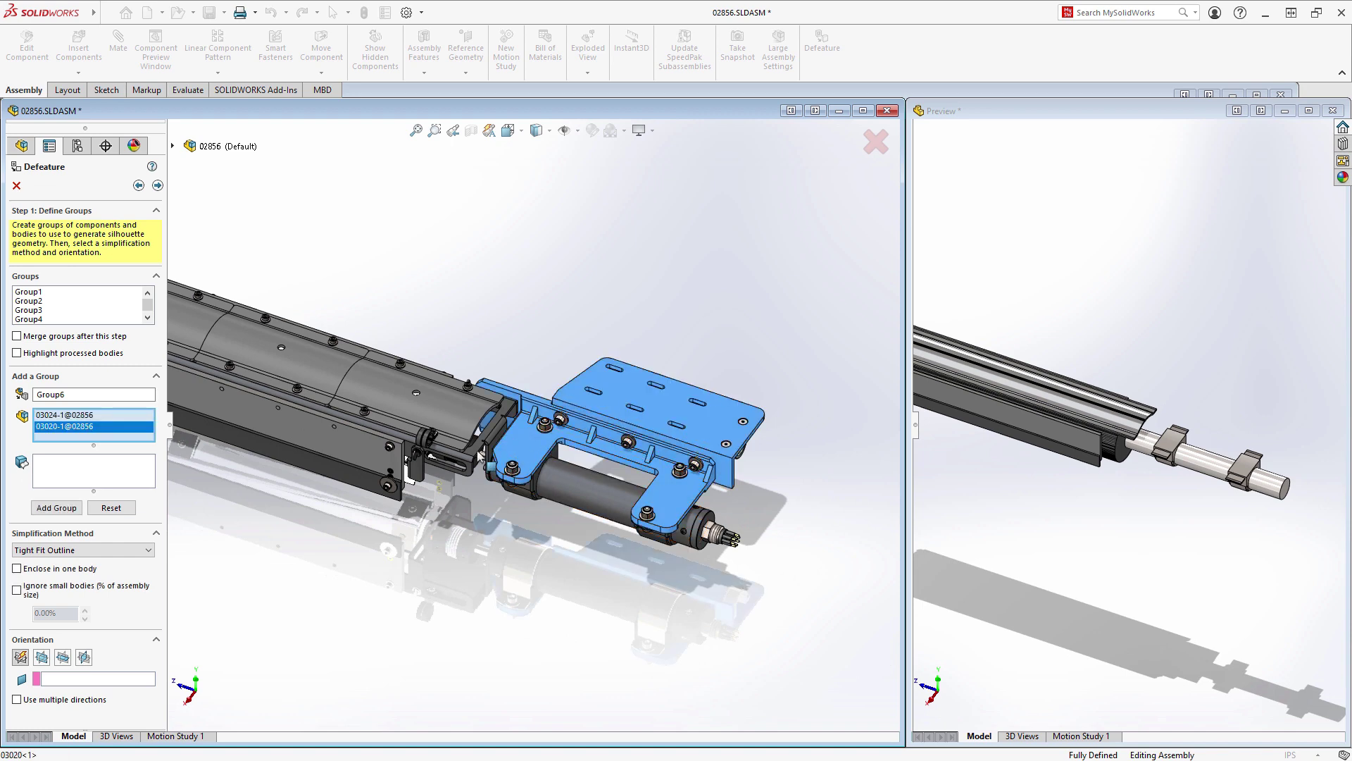
click(153, 553)
click(104, 598)
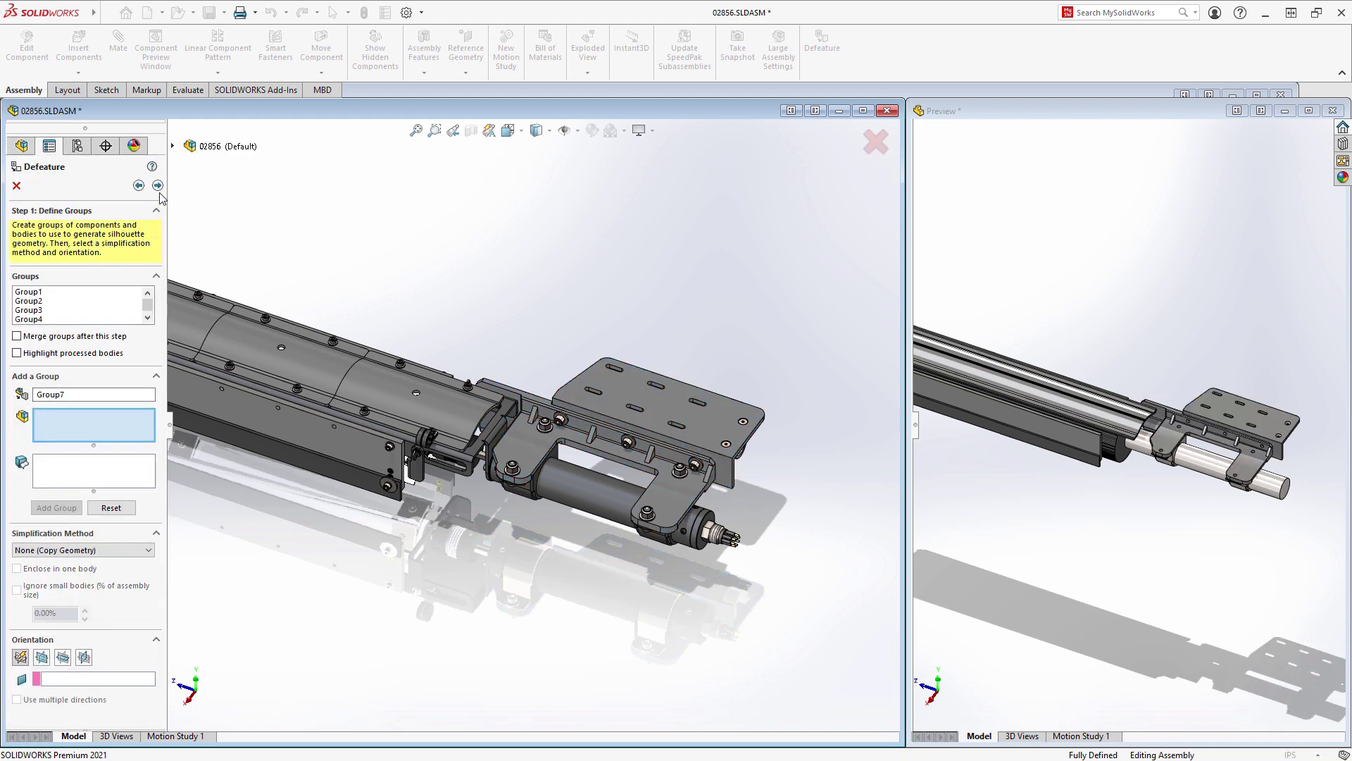
click(157, 186)
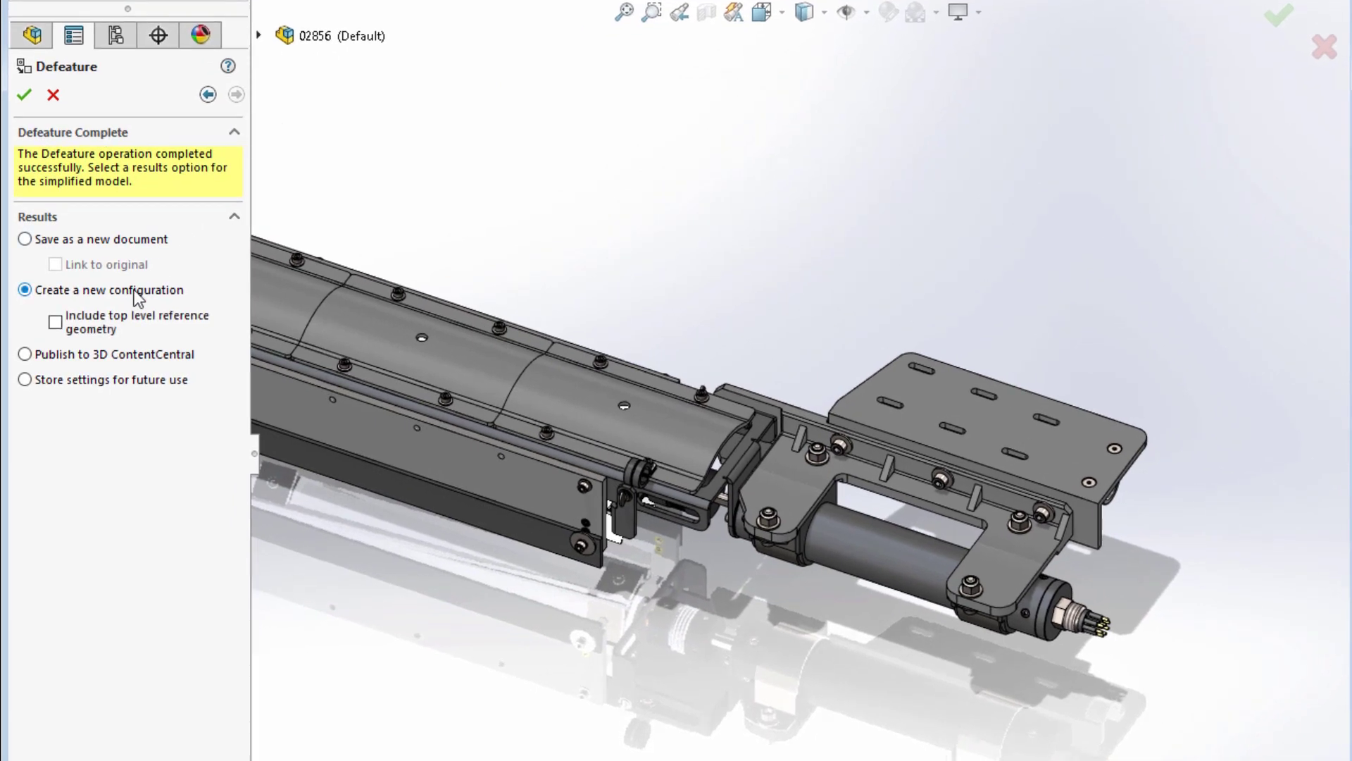
click(25, 97)
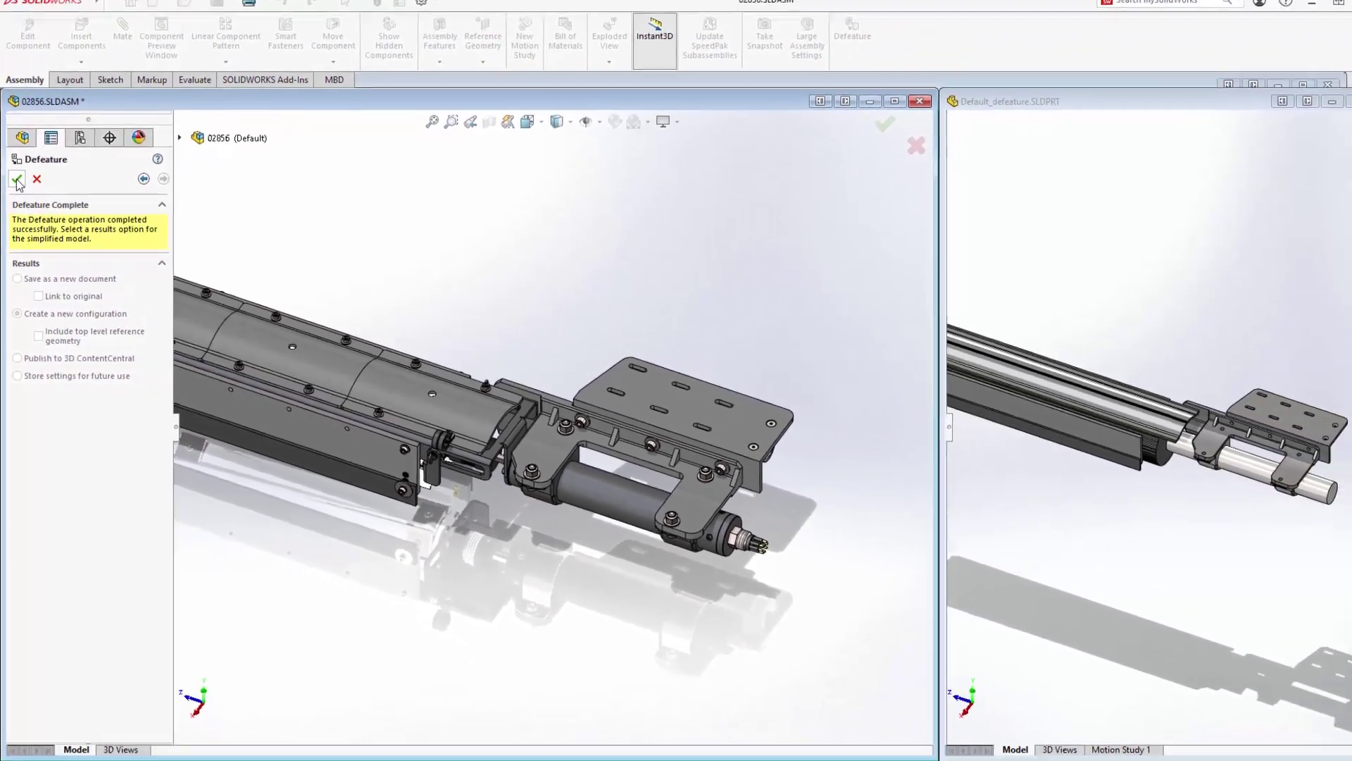
Step: Close the defeature and inspect the simplified 02856 actuator from the isometric view
click(17, 185)
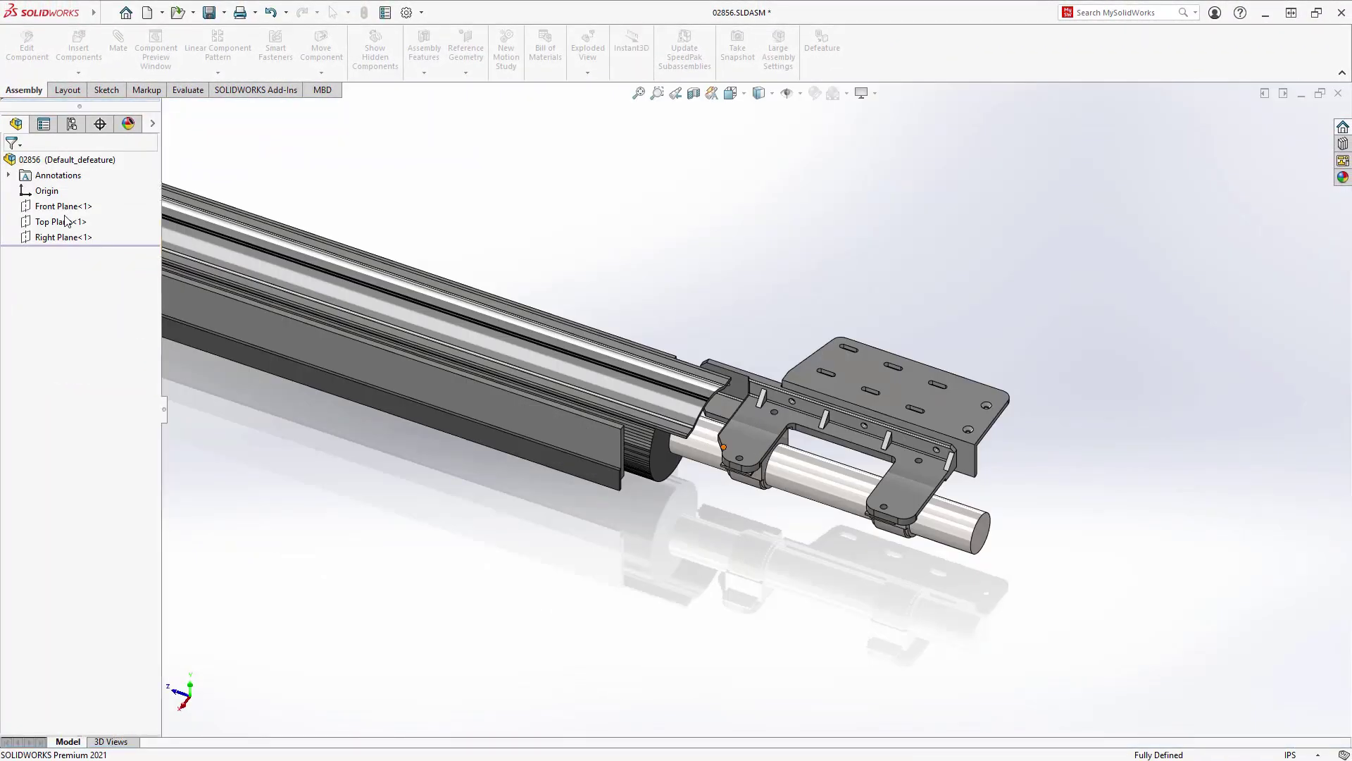
key(ctrl+7)
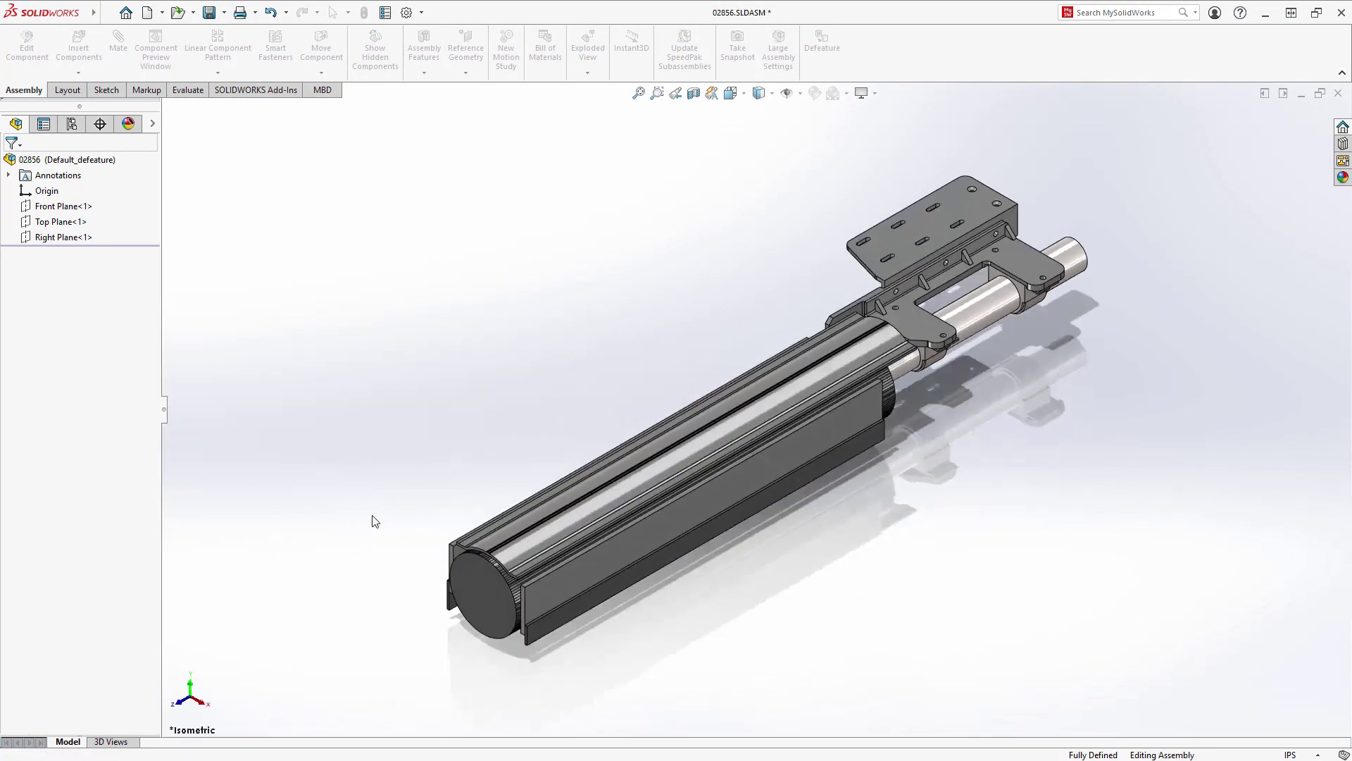
middle_drag(387, 520, 371, 472)
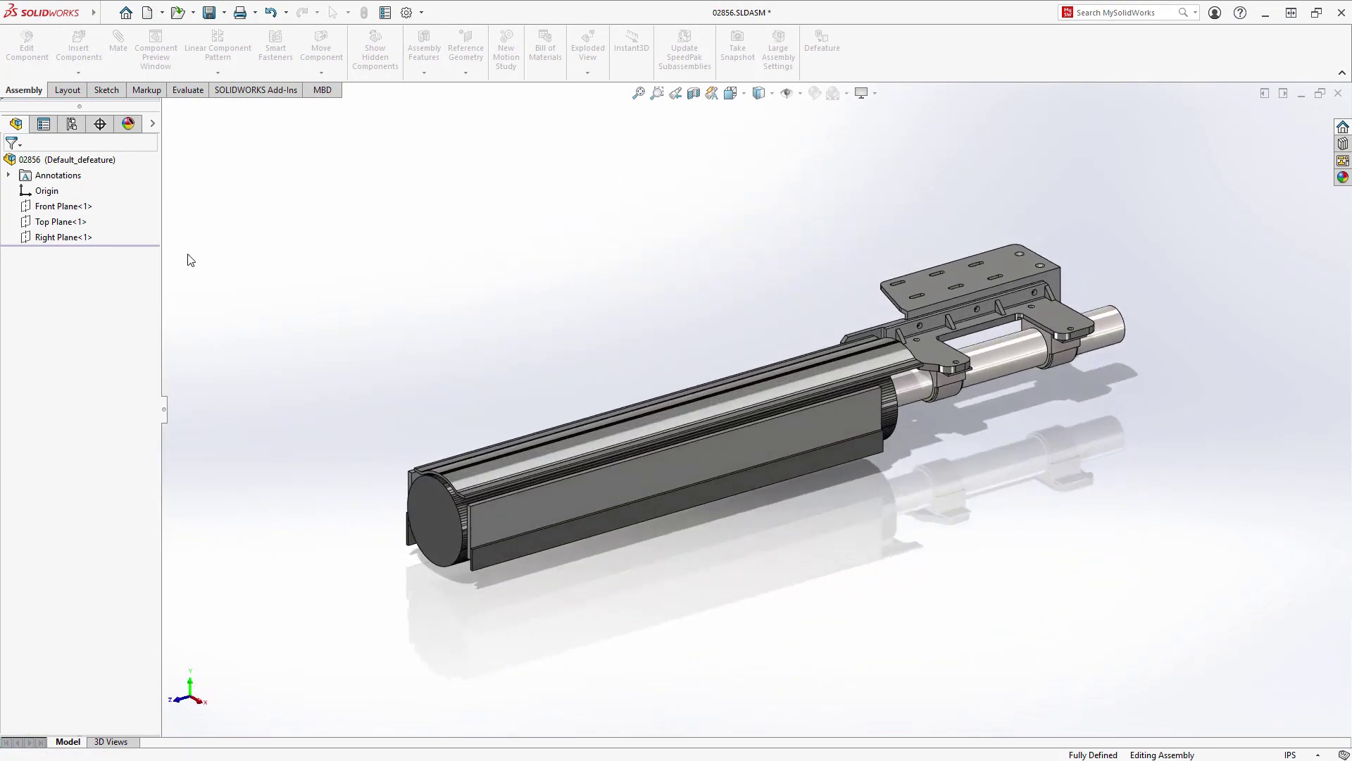
Step: Confirm Default_defeature sits under Default, reactivate Default, and switch to the 02800 assembly
click(72, 125)
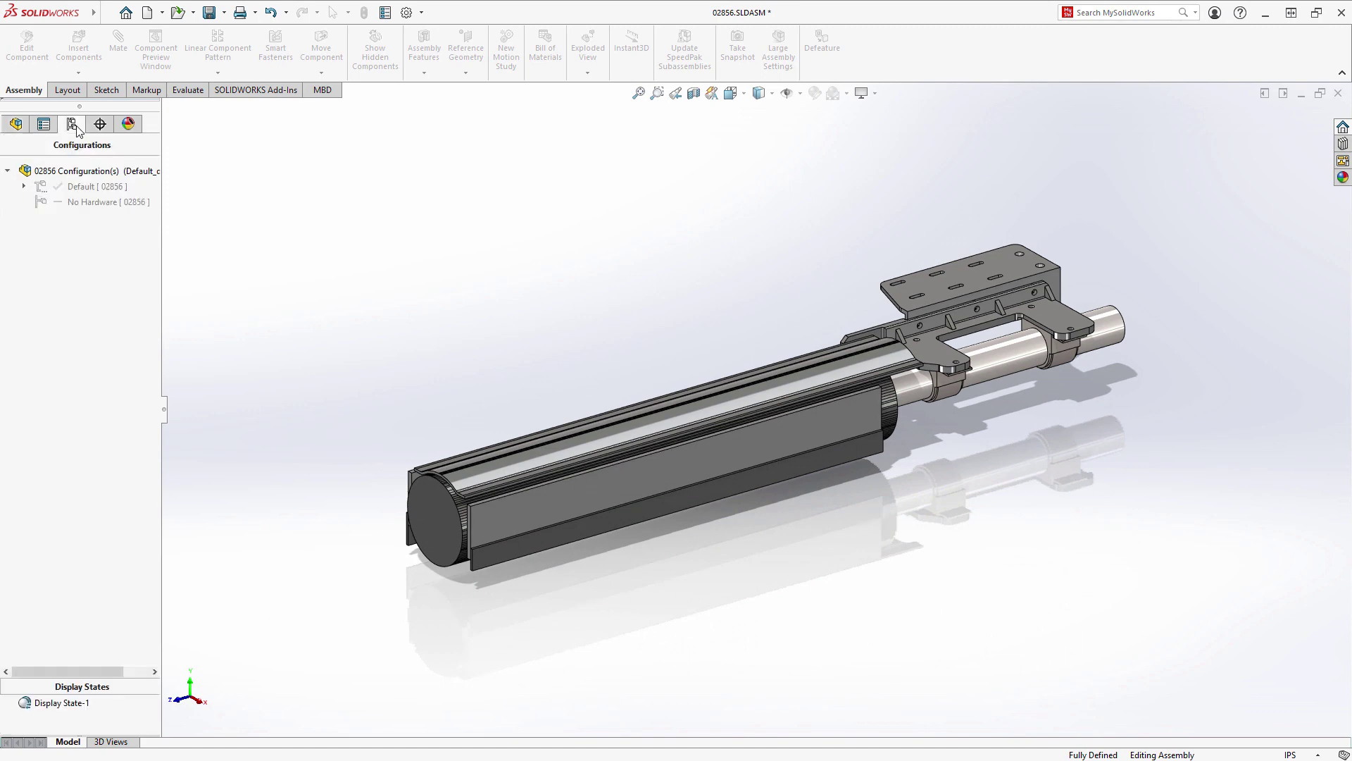
click(24, 187)
double_click(35, 189)
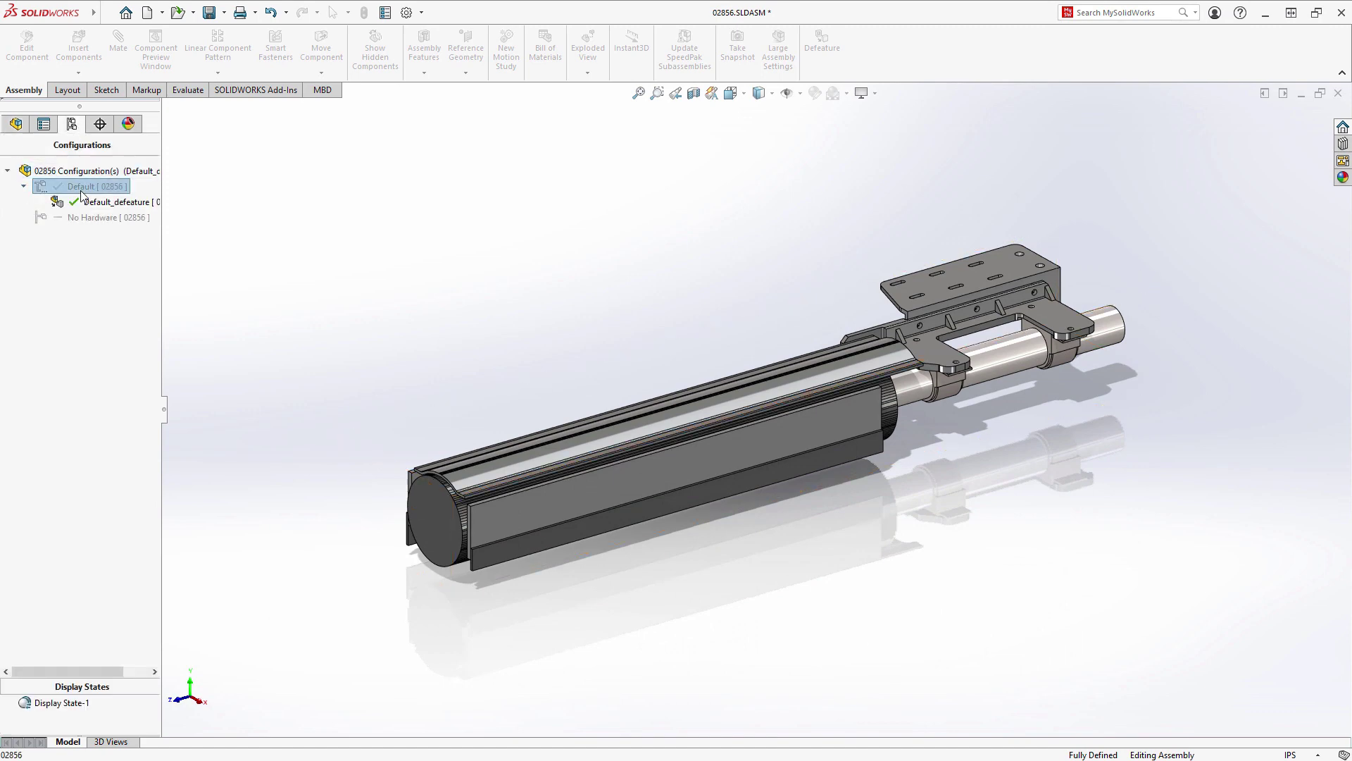
click(16, 124)
key(ctrl+Tab)
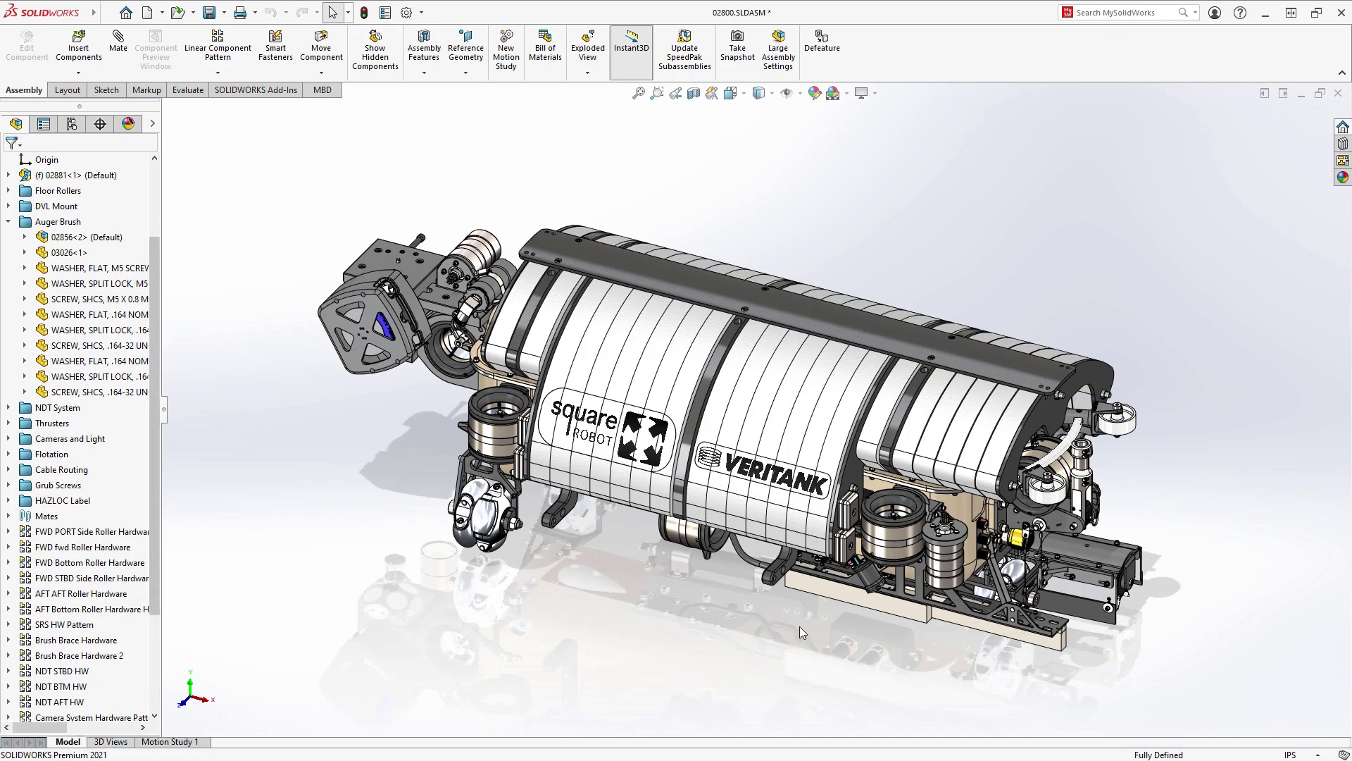
Step: Switch the Auger Brush's 02856<2> actuator to its defeatured version and orbit the robot
middle_drag(800, 627, 511, 390)
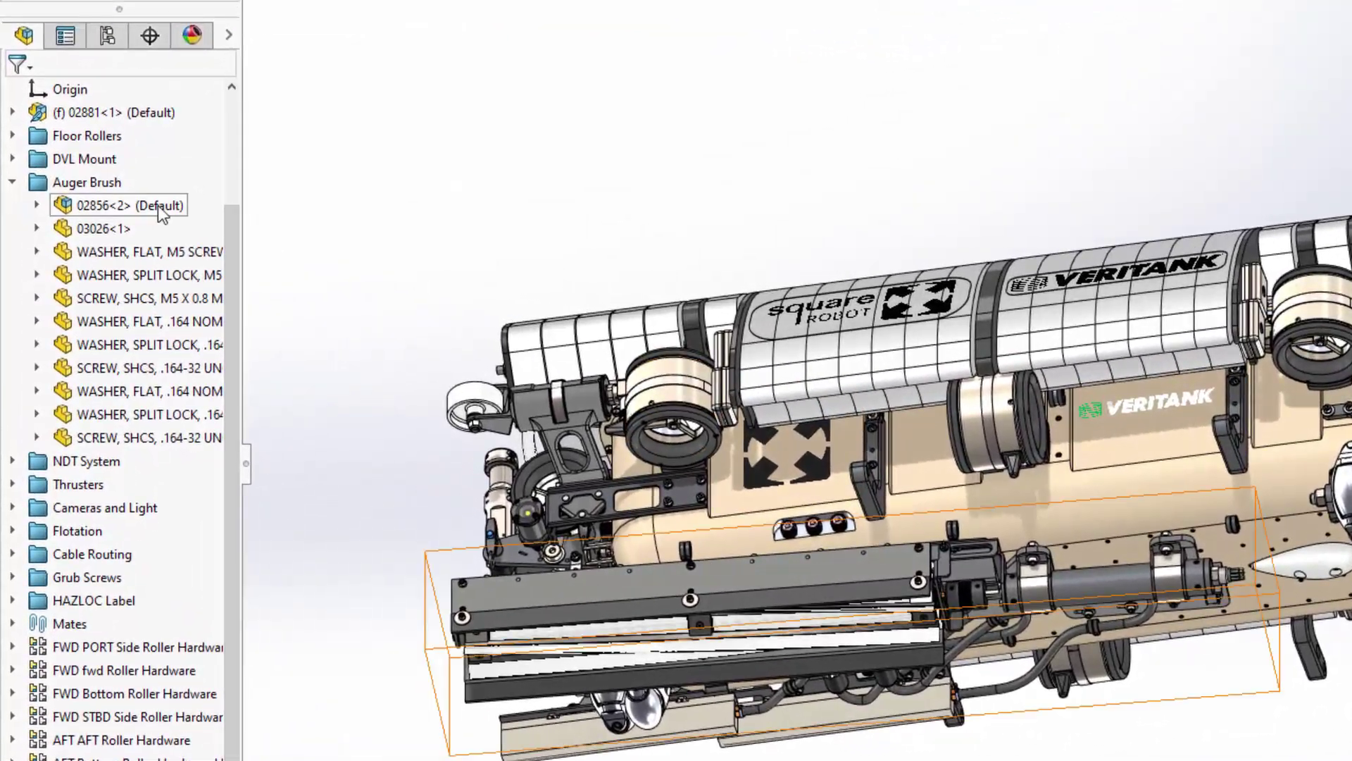
right_click(126, 225)
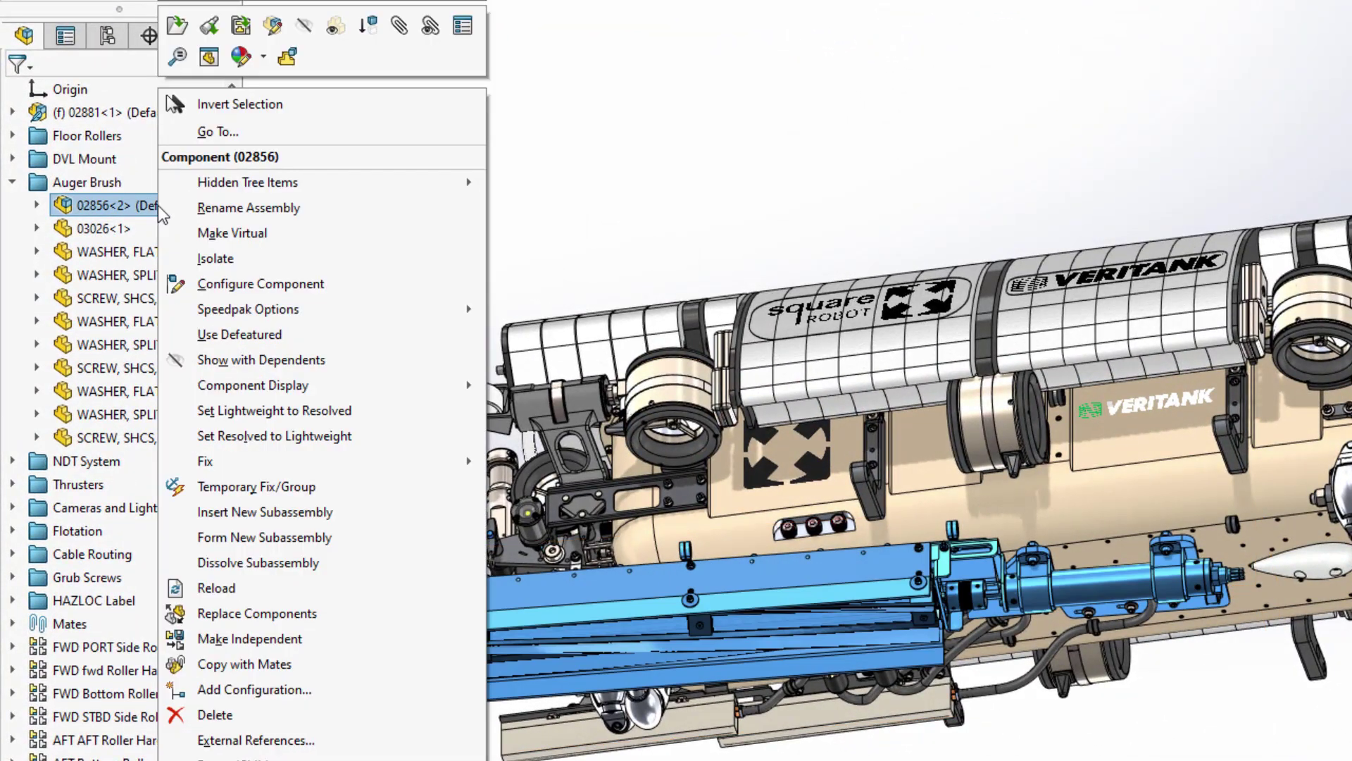
click(268, 342)
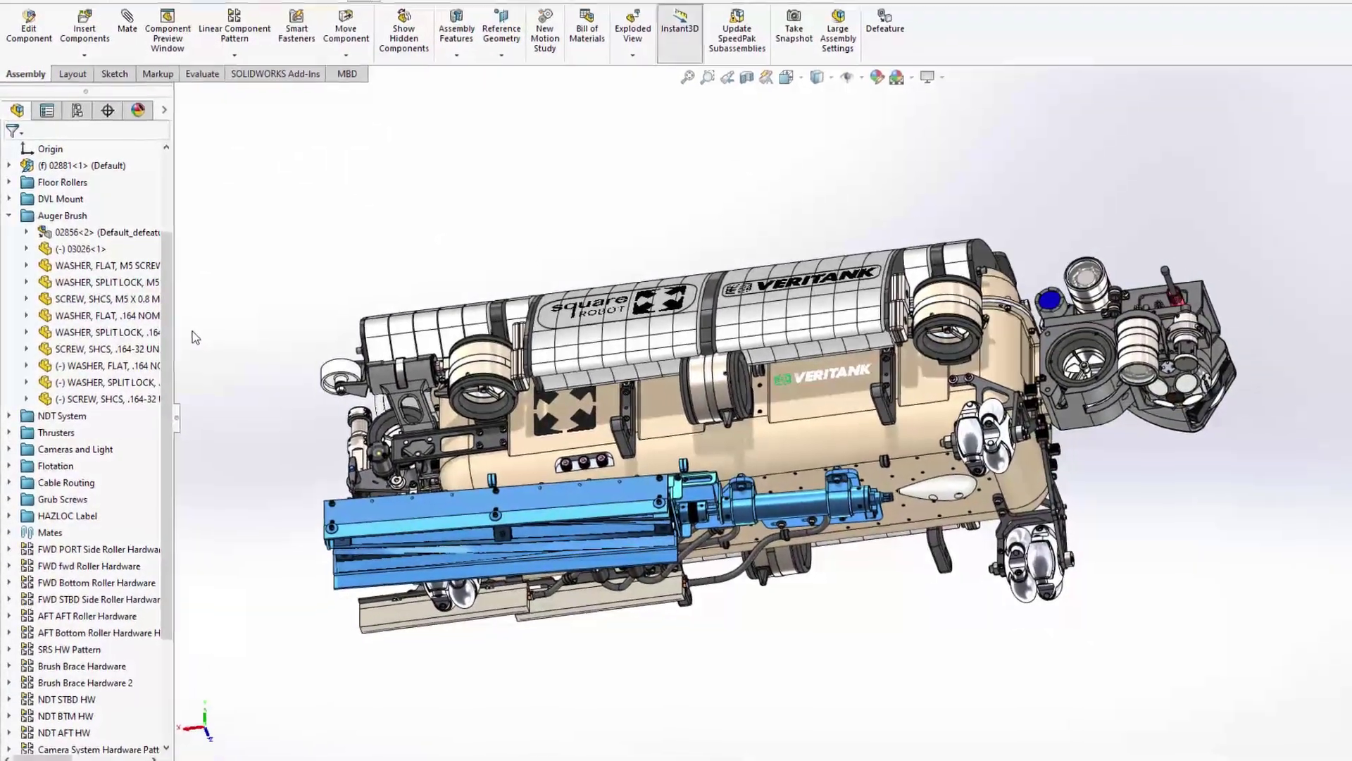
middle_drag(184, 329, 458, 496)
middle_drag(485, 546, 447, 562)
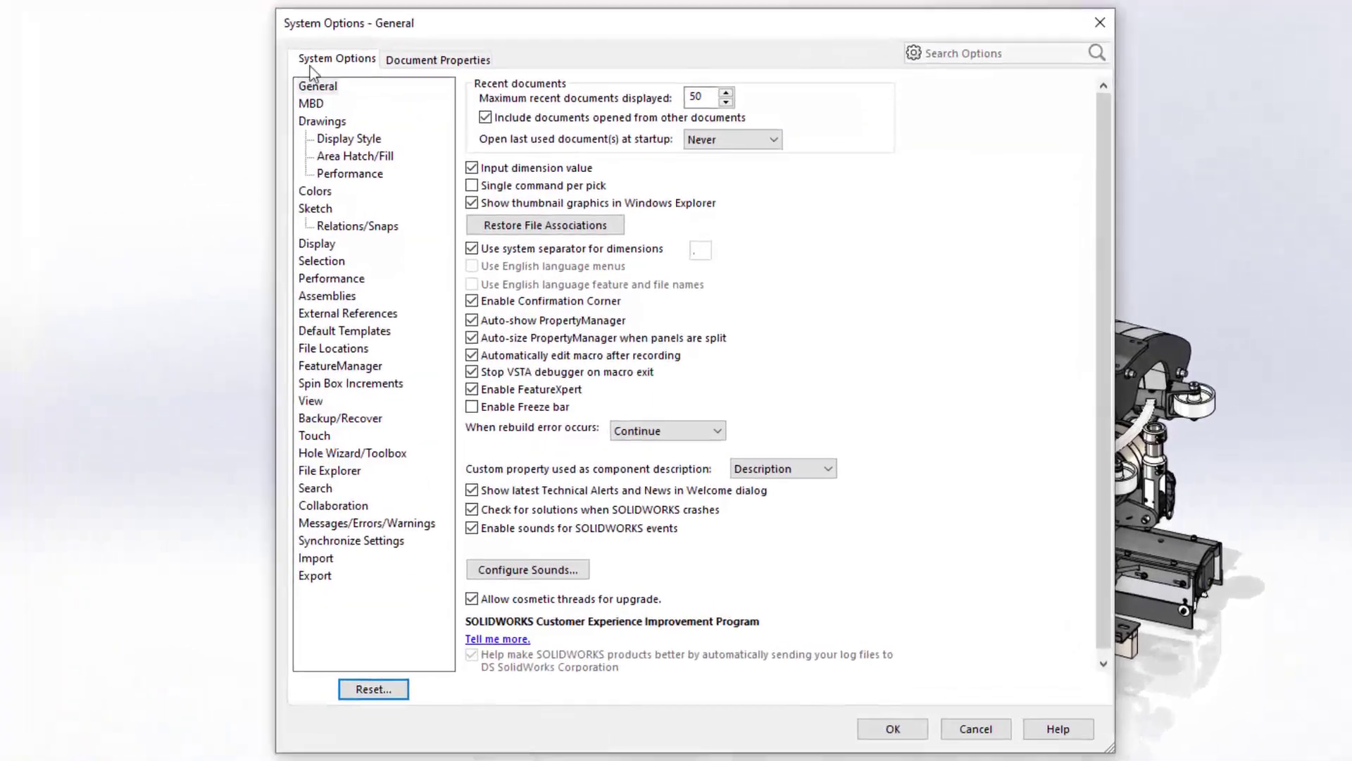
Step: Show the Performance page, with Enhanced graphics performance checked
click(329, 279)
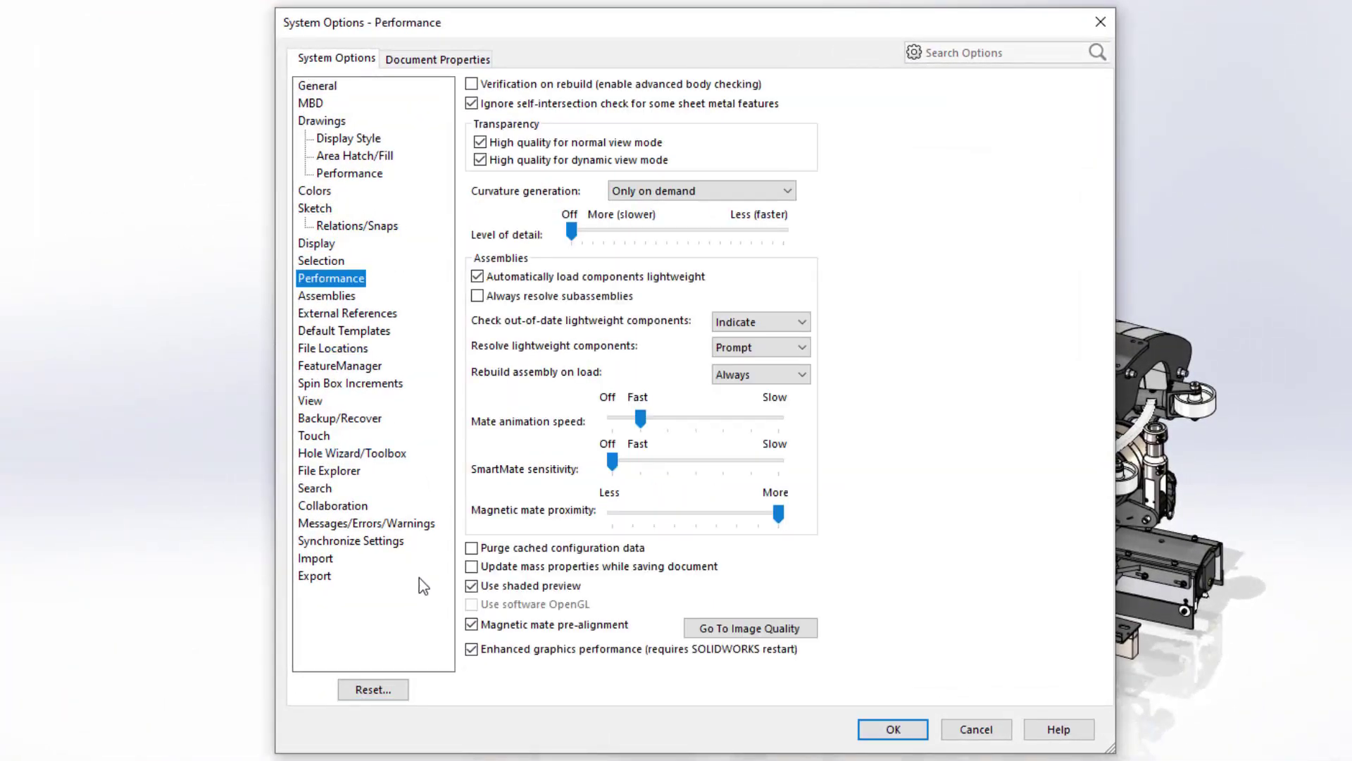